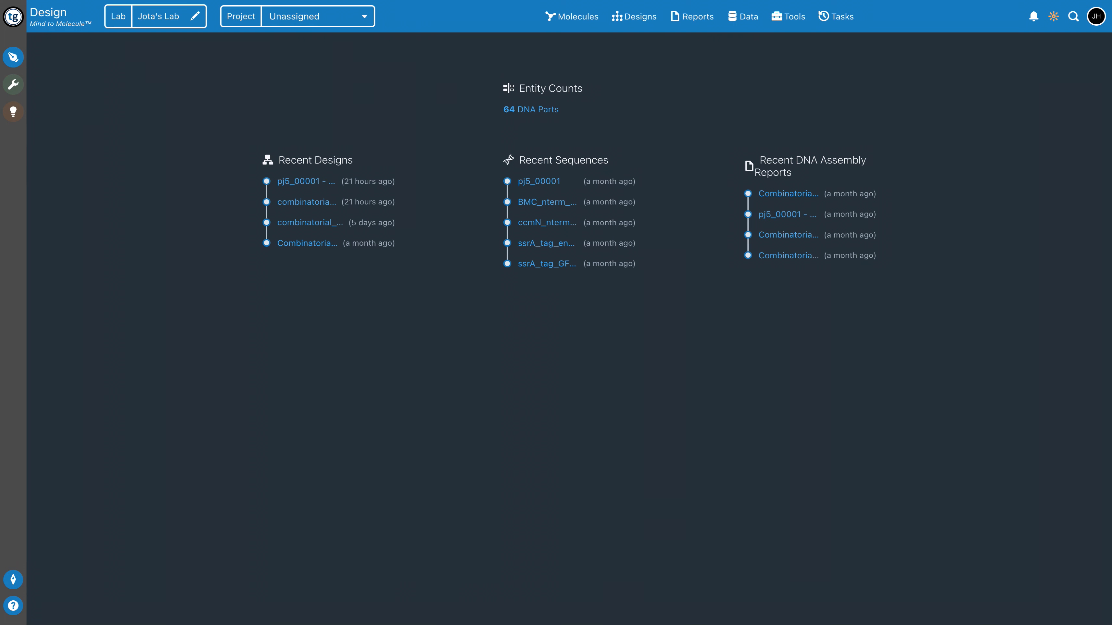
Open the Lab Groups settings and view the new lab group form, dismissing it without creating a group
left_click(1096, 17)
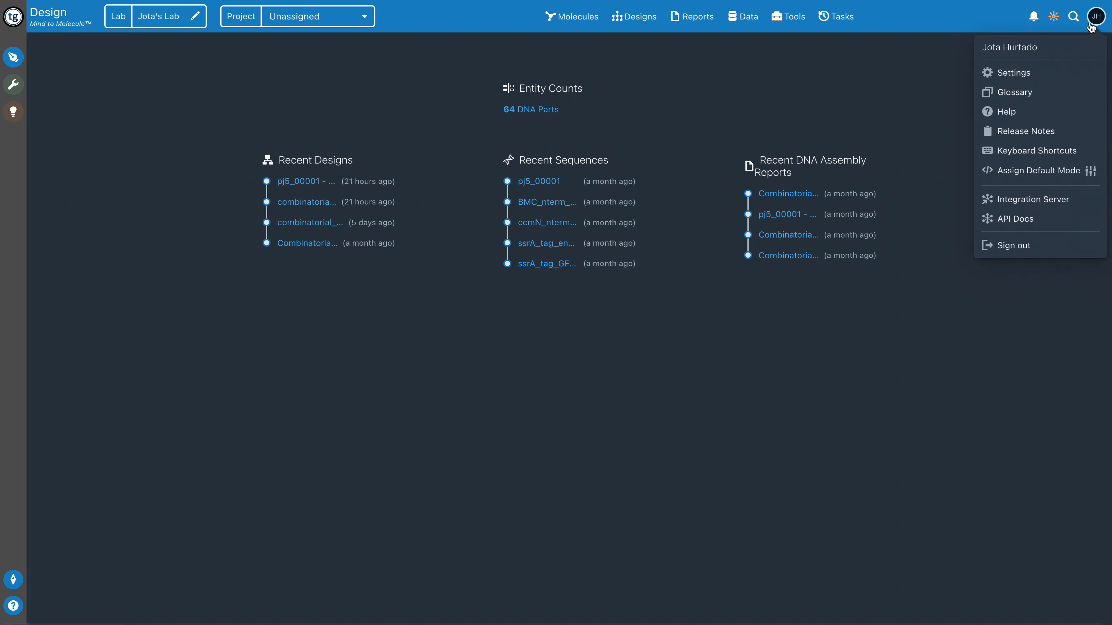
left_click(1031, 77)
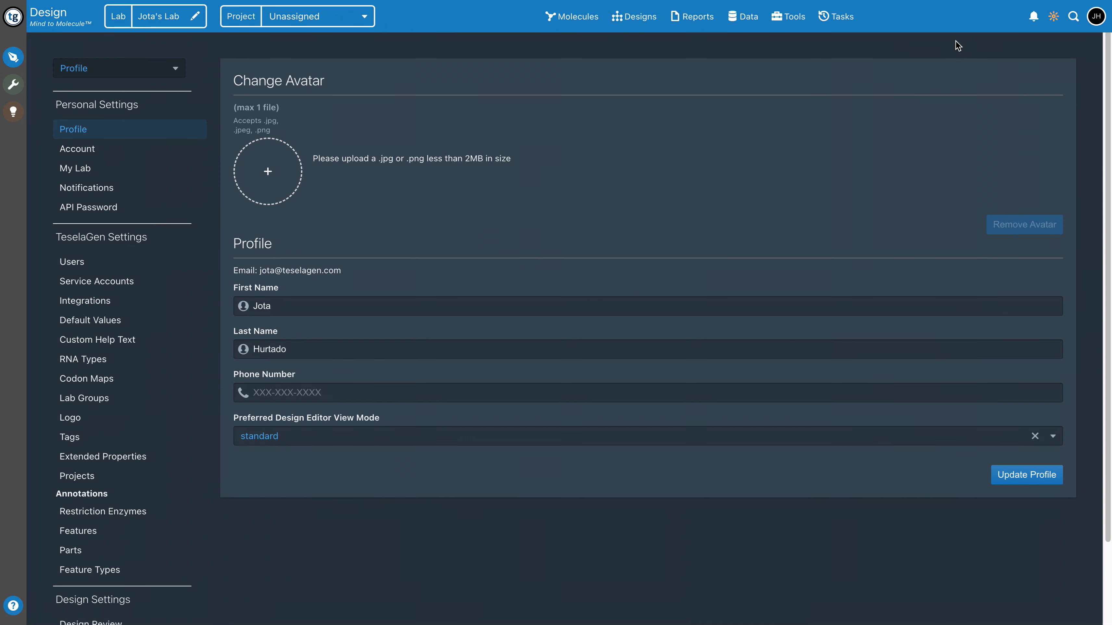
left_click(91, 399)
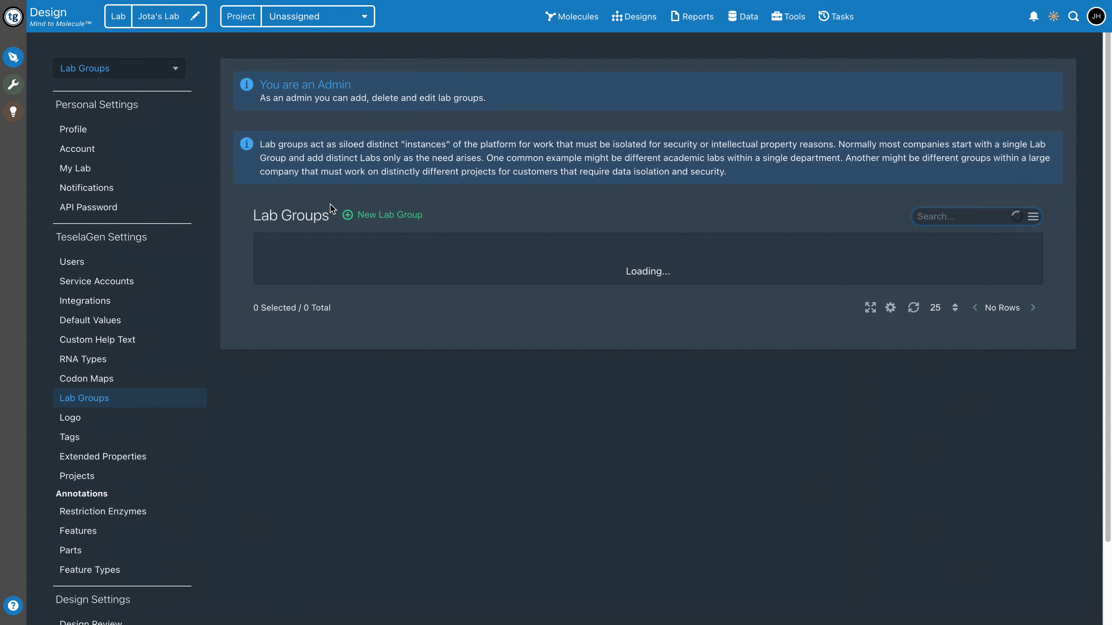
left_click(370, 217)
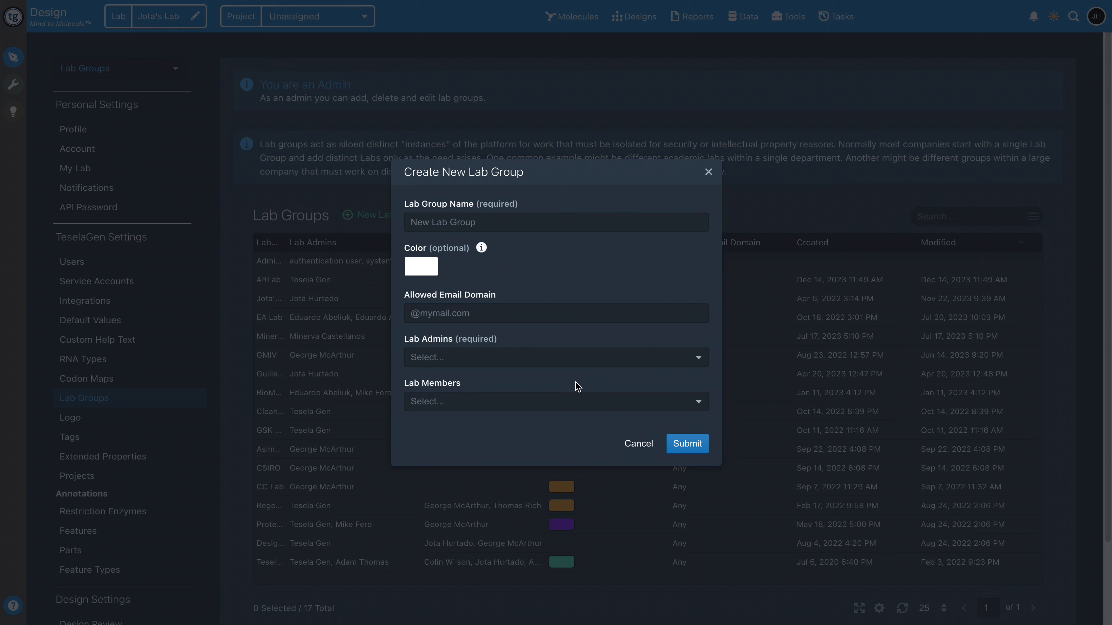
left_click(650, 447)
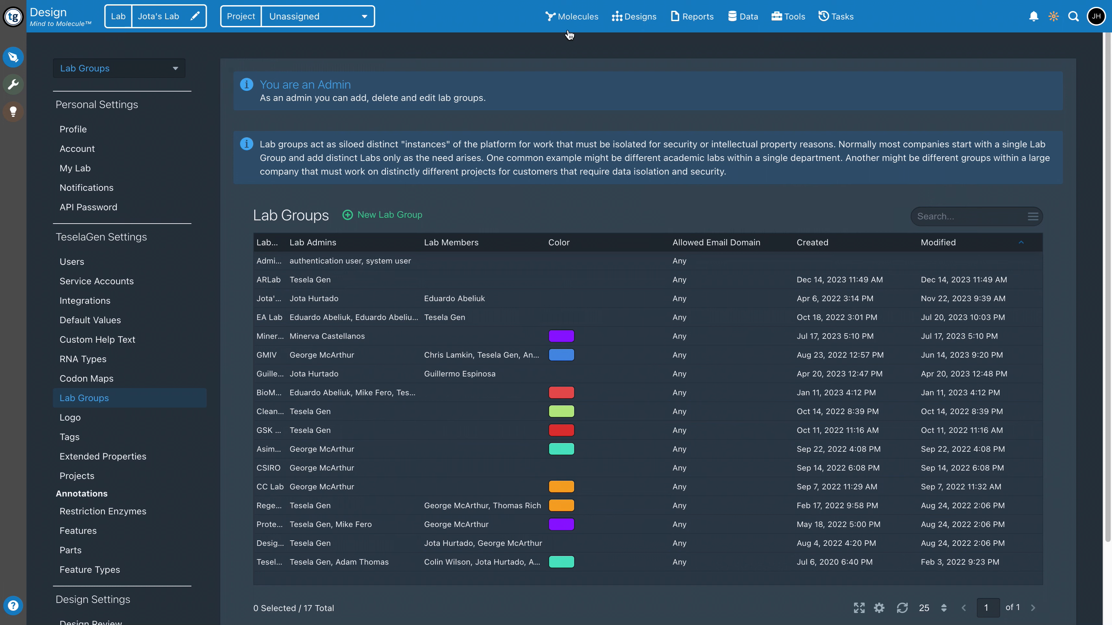
Return to the Design home page and open the DNA Sequences library
left_click(15, 57)
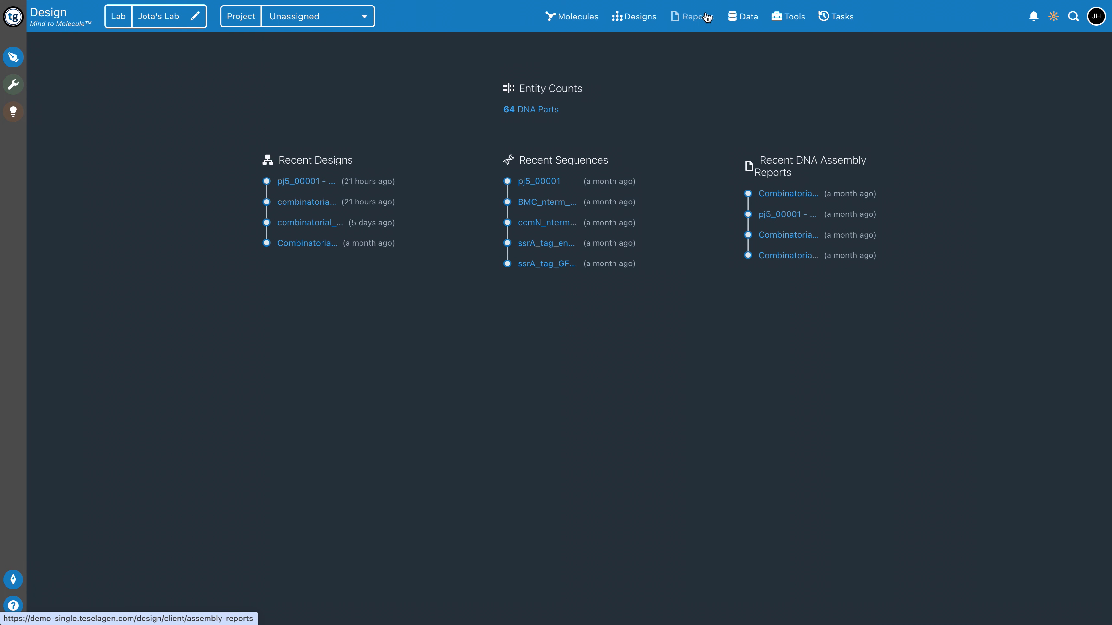
left_click(566, 24)
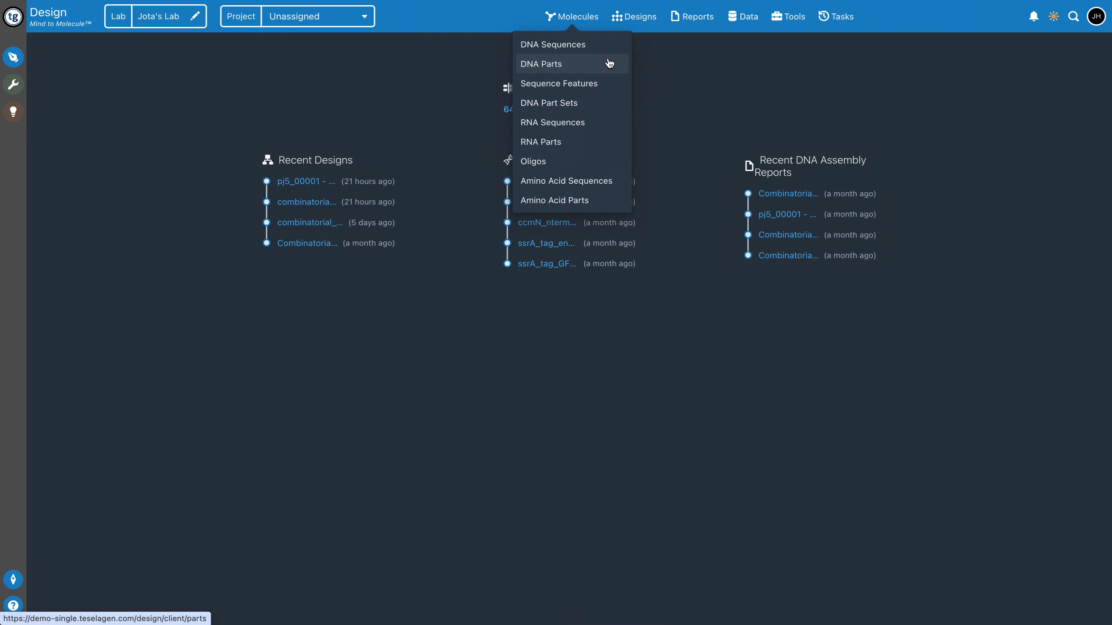
left_click(591, 45)
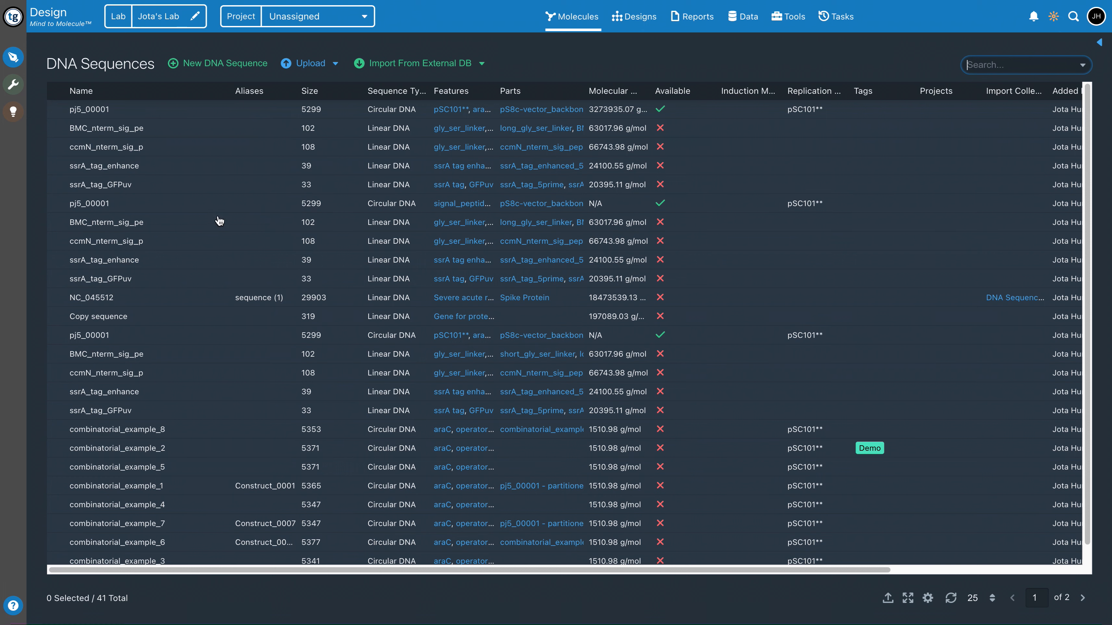
View the new DNA sequence form and the DNA sequence upload form, leaving each without saving
left_click(206, 66)
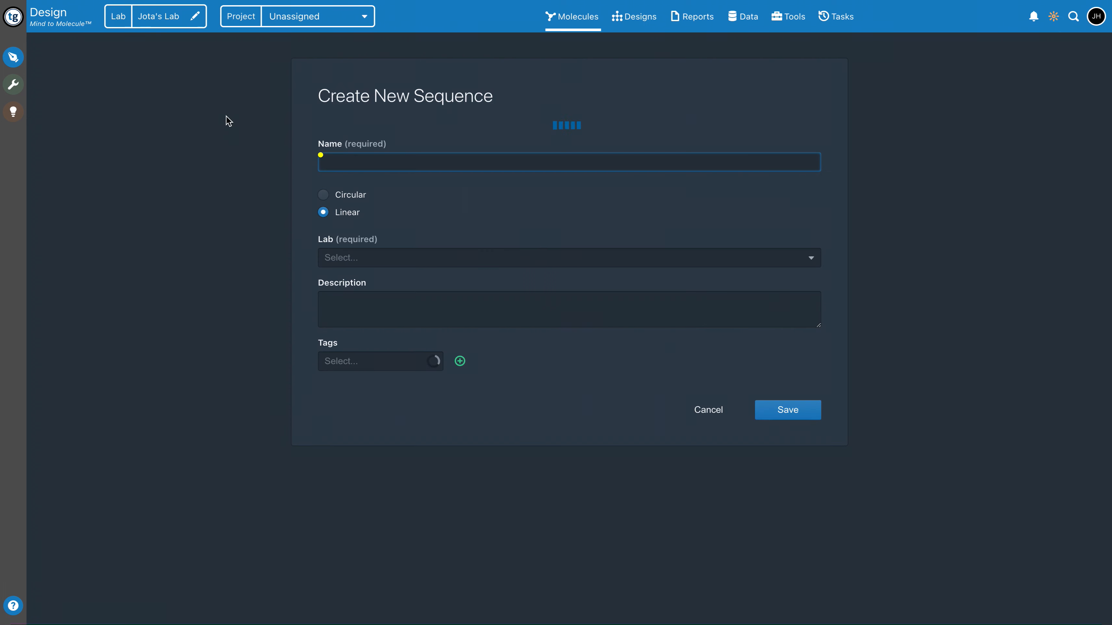
left_click(705, 414)
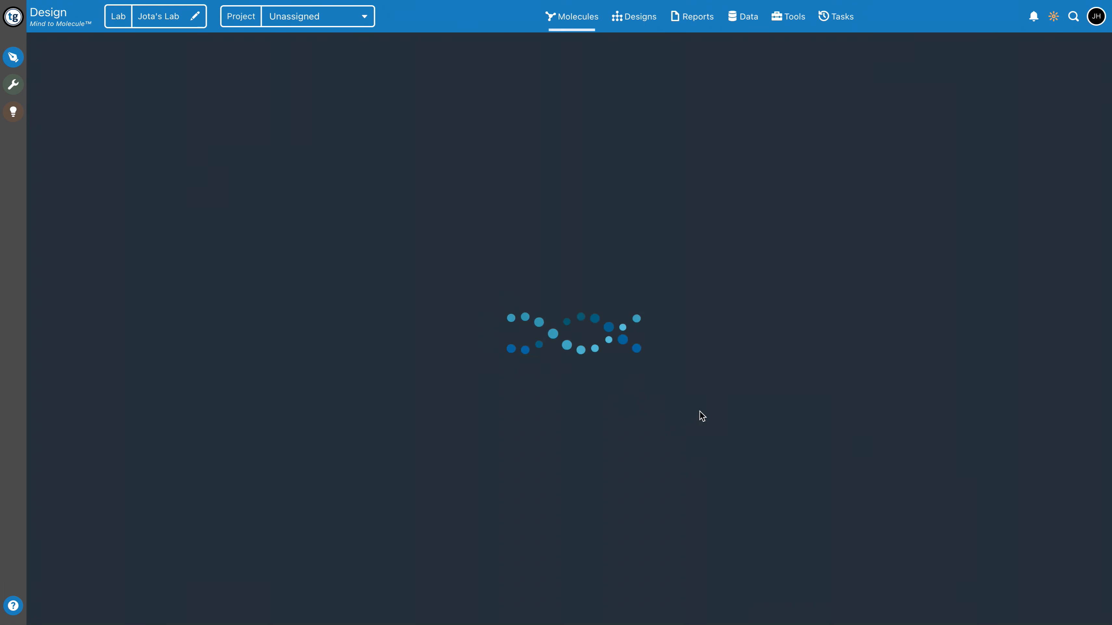
left_click(313, 65)
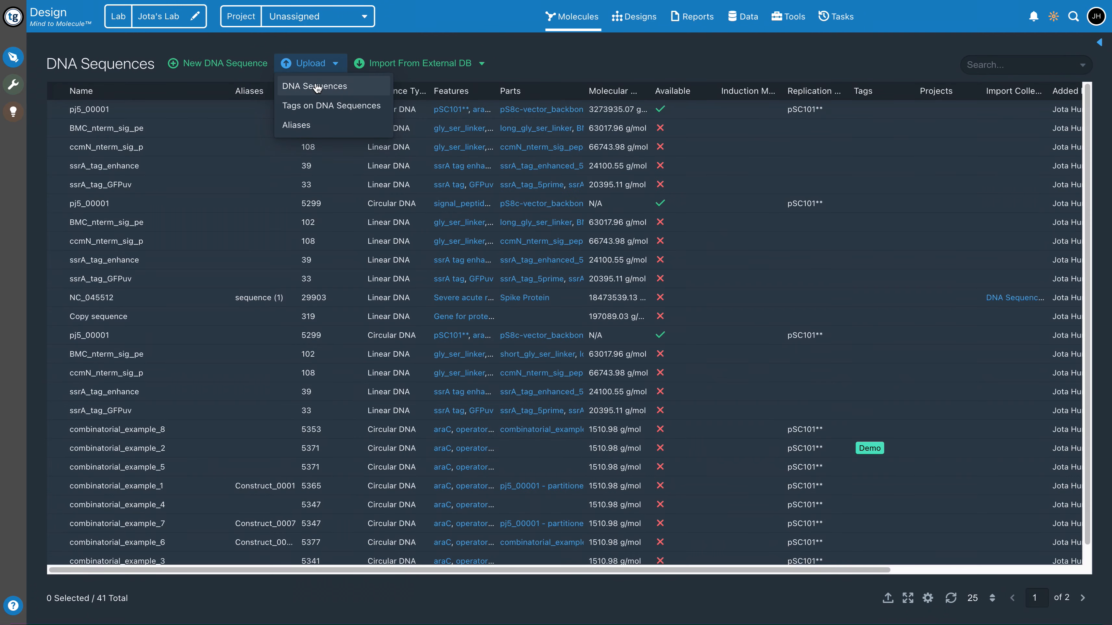
left_click(315, 85)
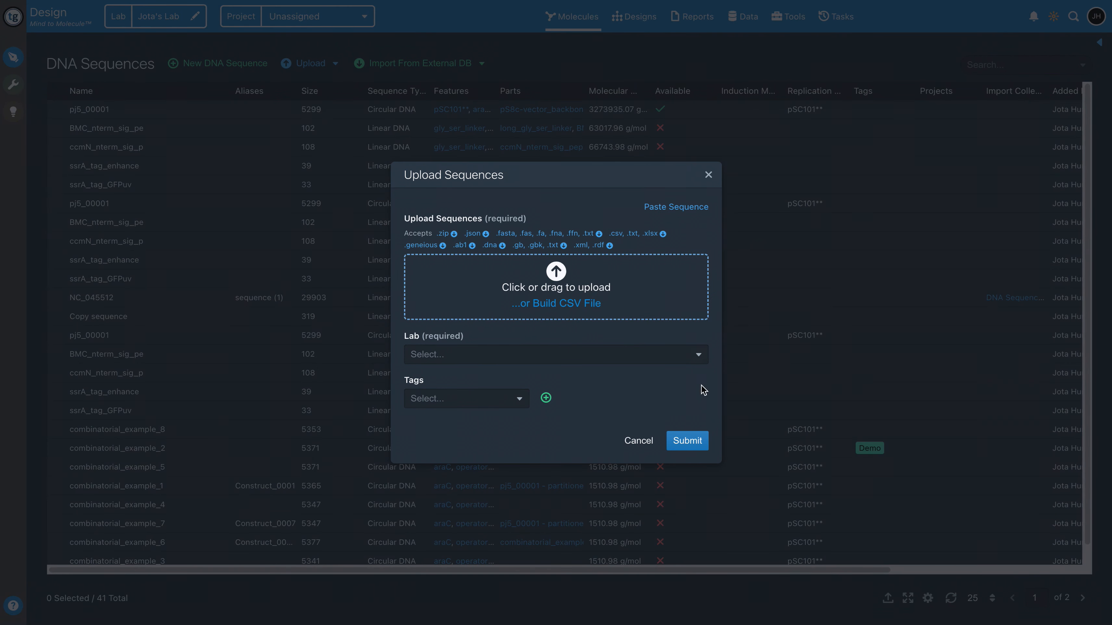
left_click(709, 175)
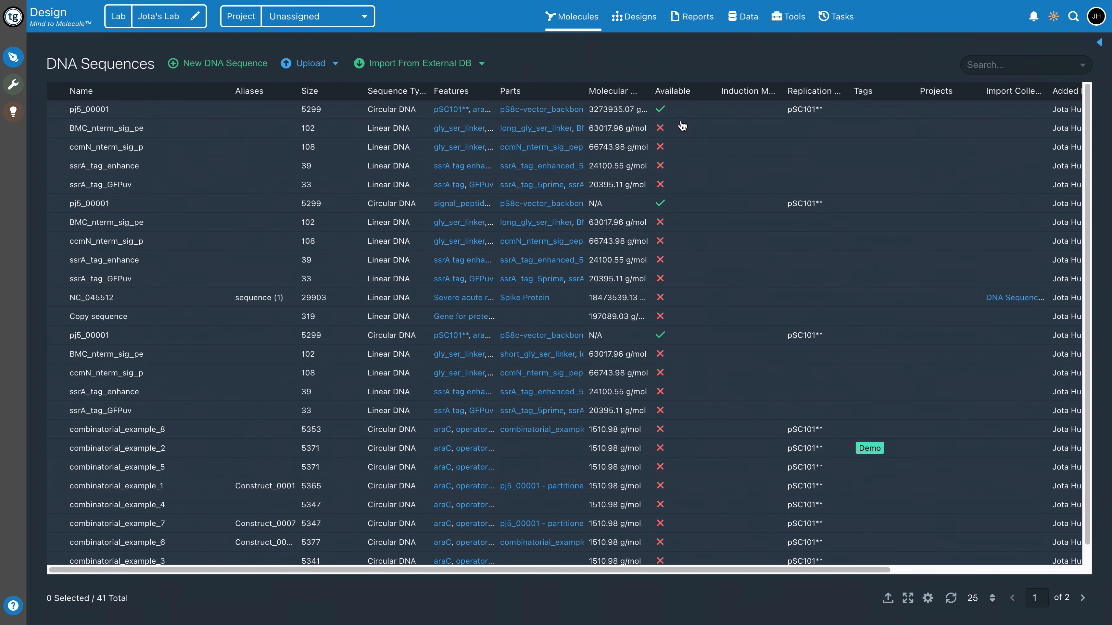
Search the DNA sequences for "combinatorial" and clear the search filter again
left_click(665, 110)
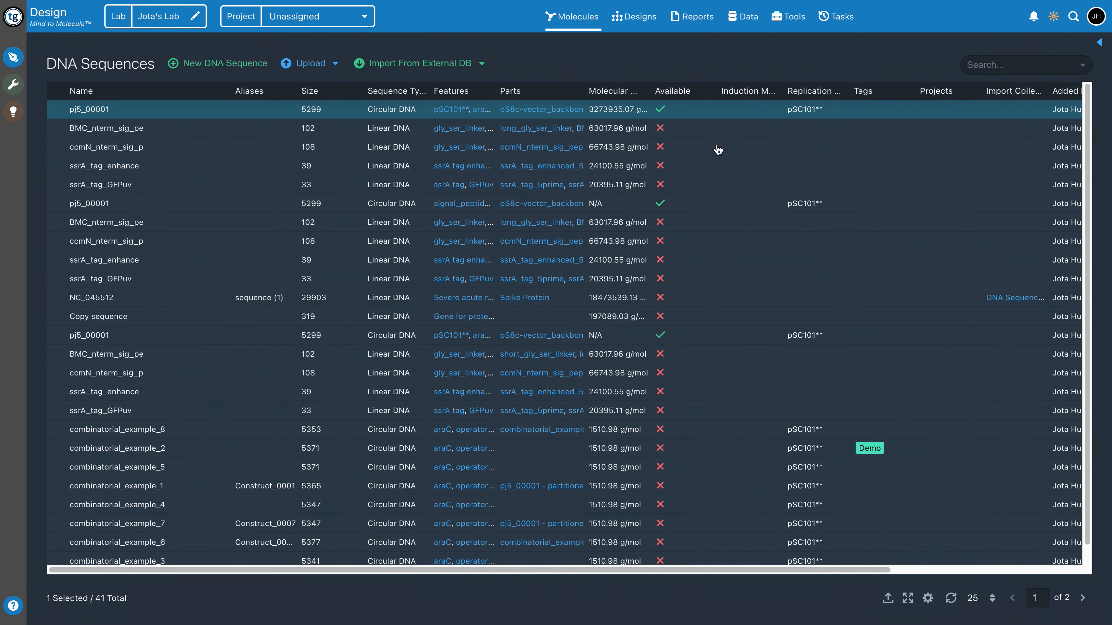
left_click(755, 153)
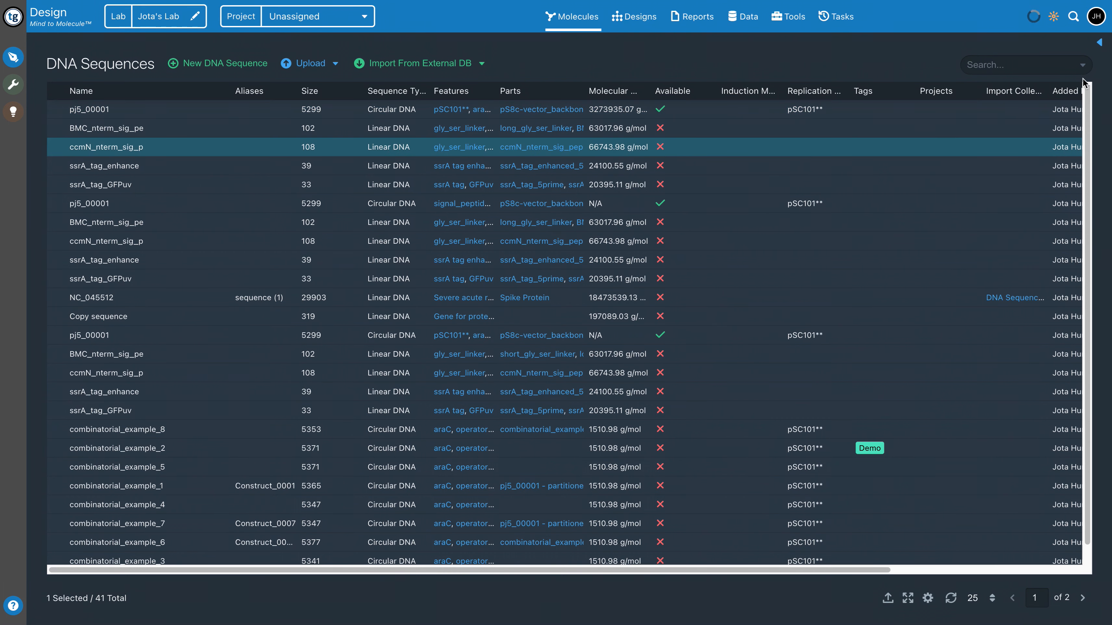
left_click(1012, 69)
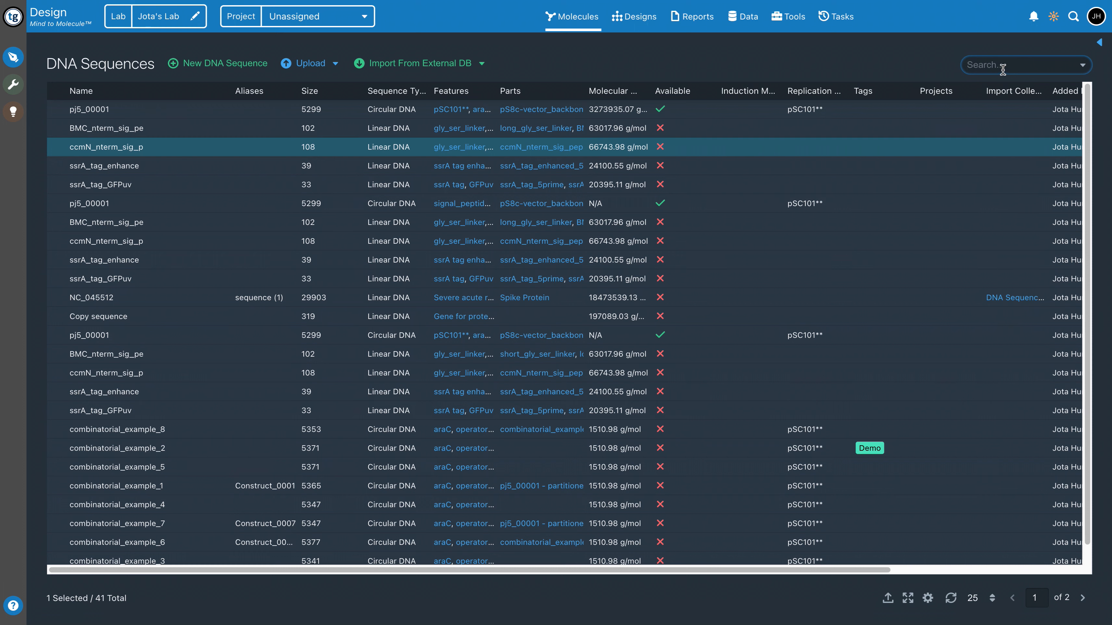
type("combinatorial")
key("Return")
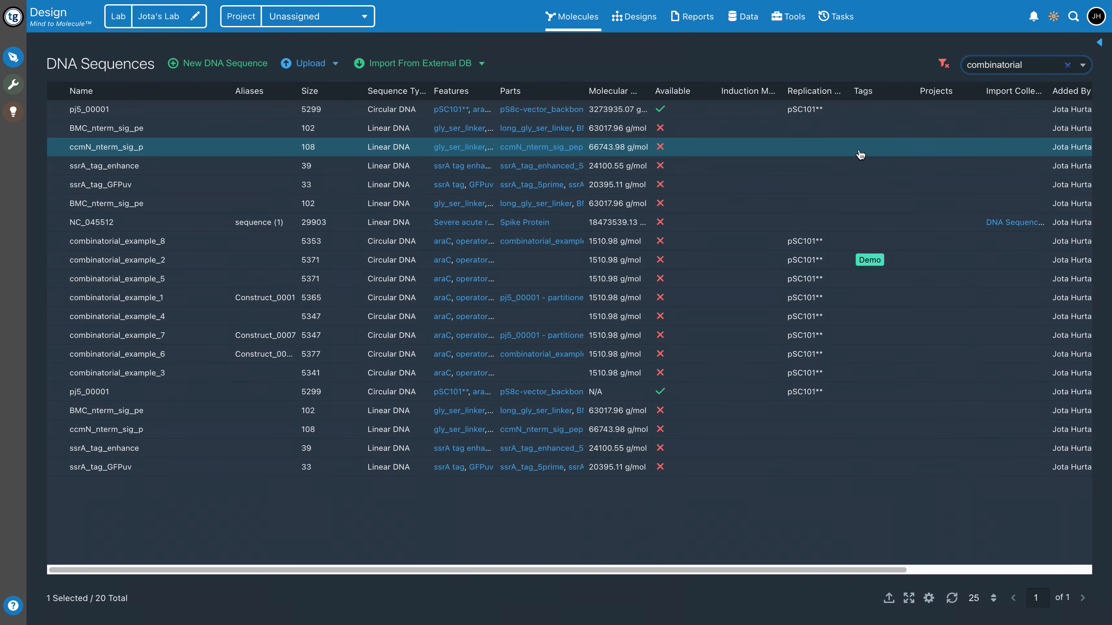
left_click(943, 64)
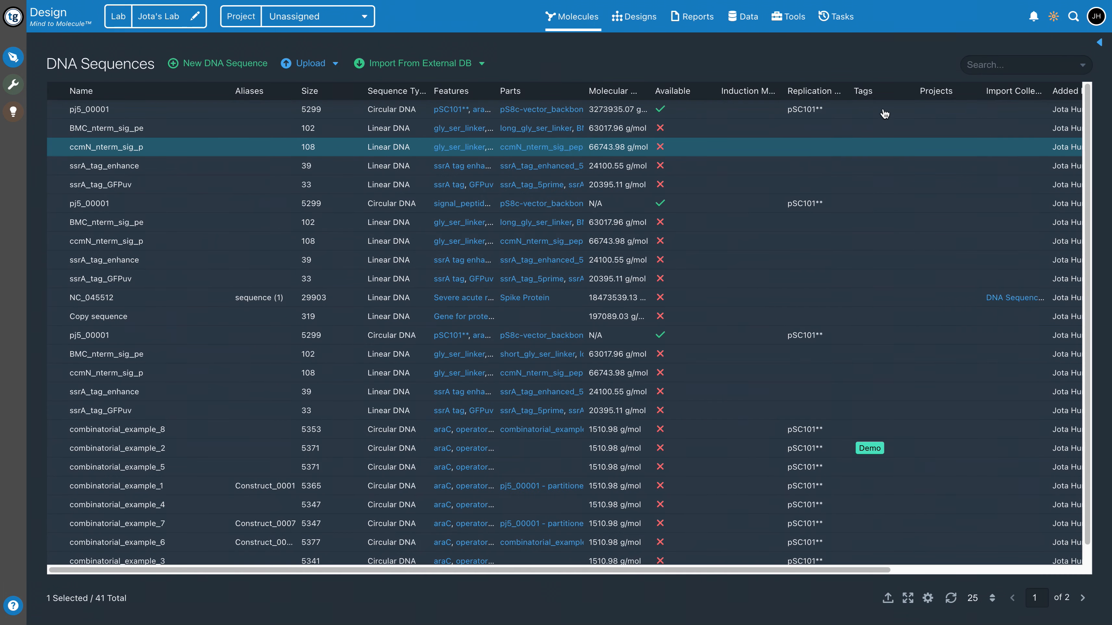
Show the details of the first pj5_00001 sequence and review its map, sequence features and parts
left_click(104, 112)
left_click(99, 113)
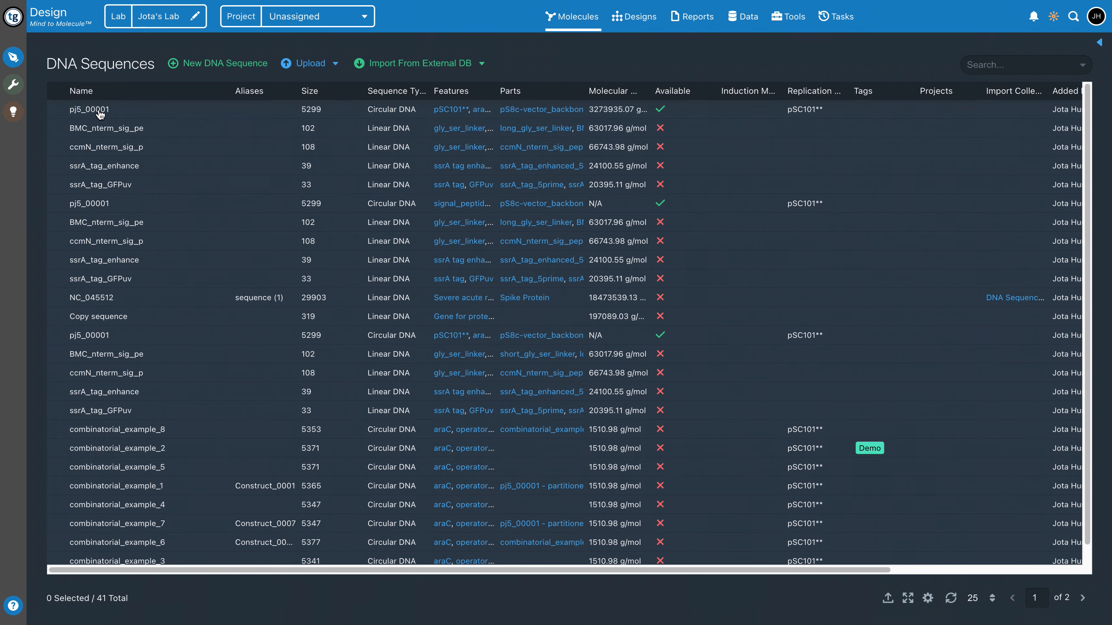
left_click(137, 114)
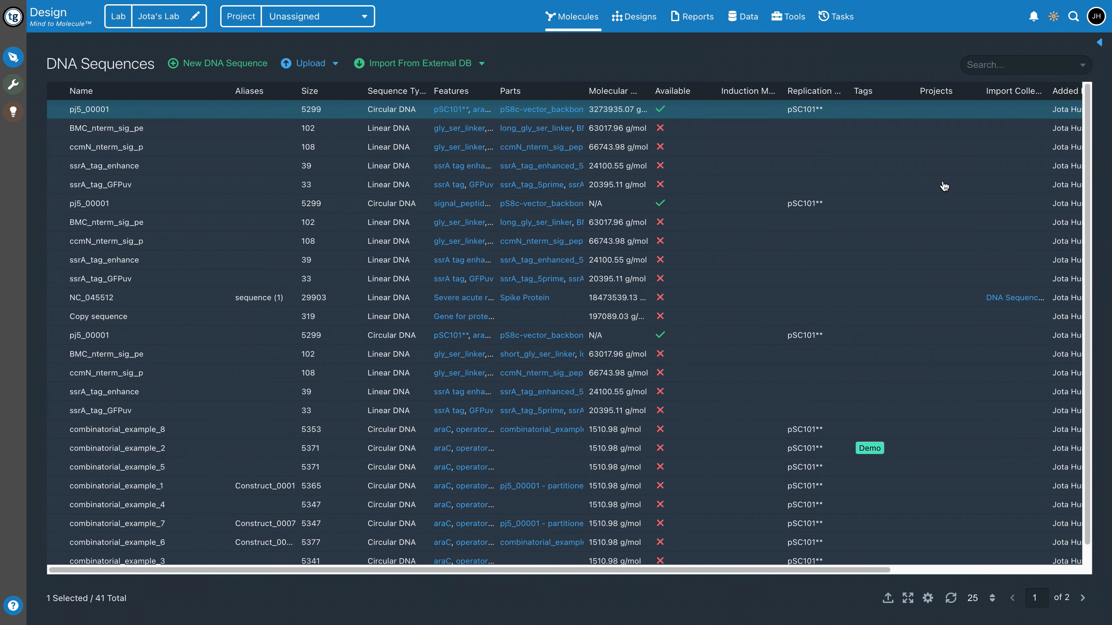
left_click(1099, 44)
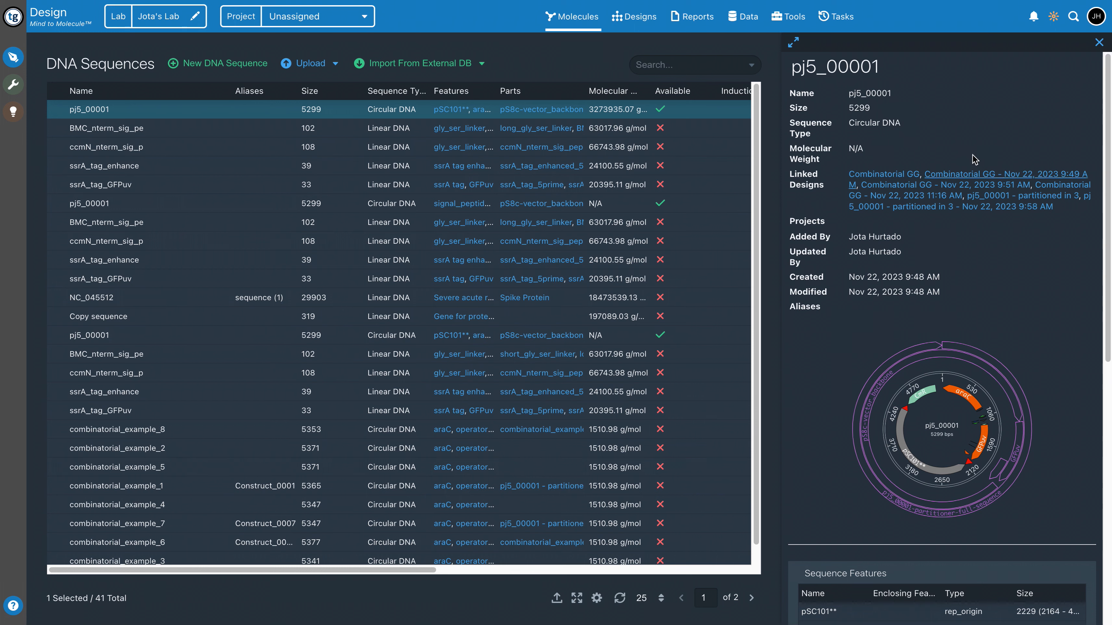
scroll(1029, 265, "down", 2)
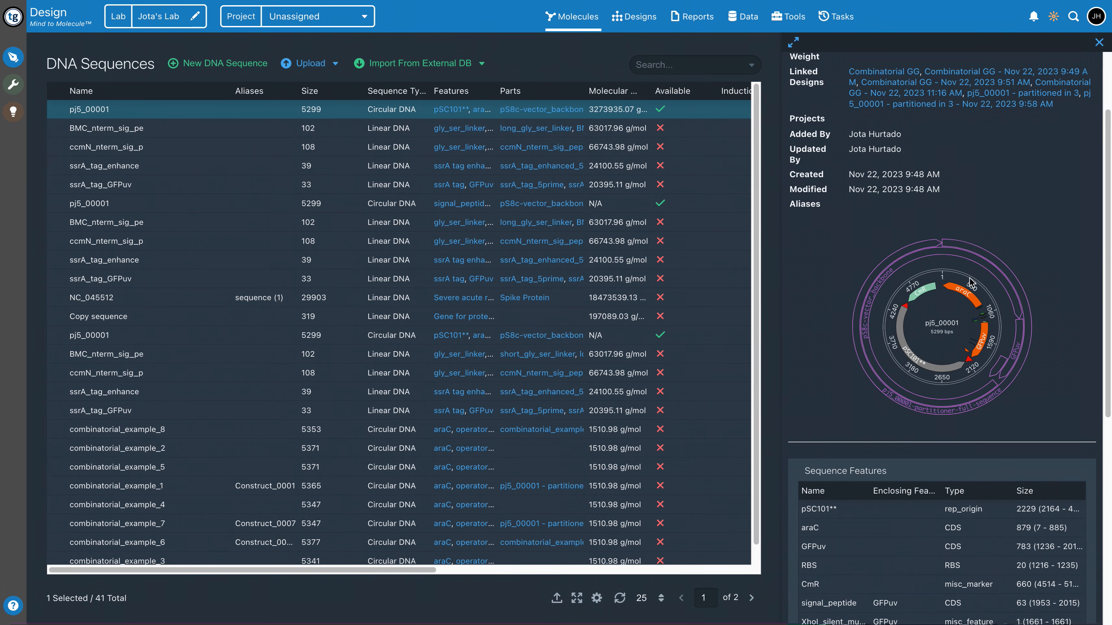
scroll(1037, 314, "up", 2)
scroll(1037, 315, "down", 10)
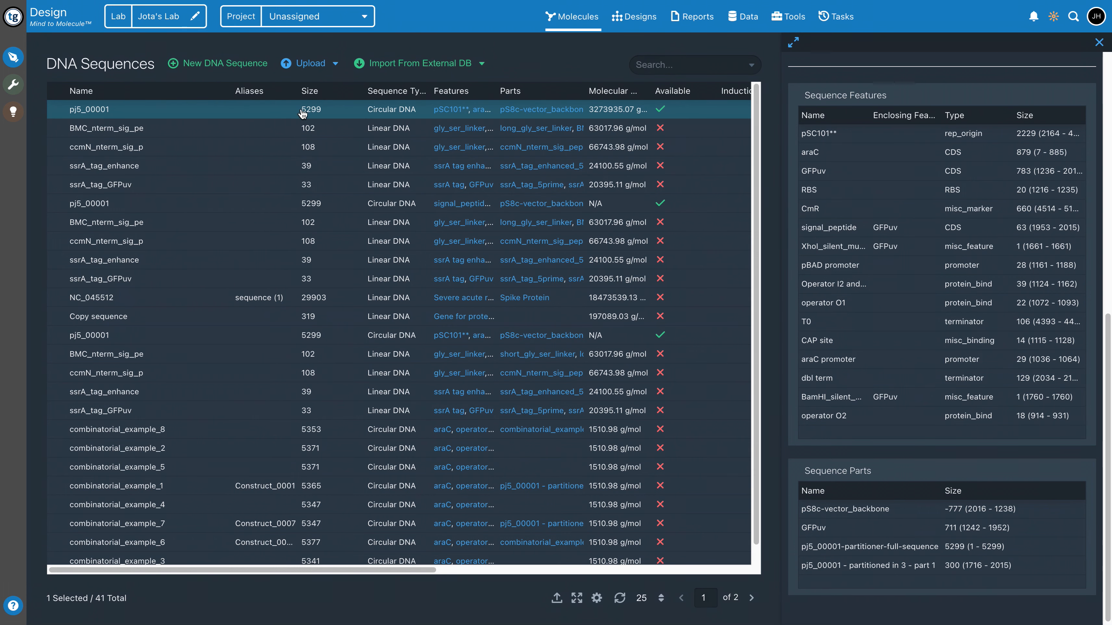
Open the first pj5_00001 sequence in the editor and view its linear map and enlarged plasmid map
double_click(108, 115)
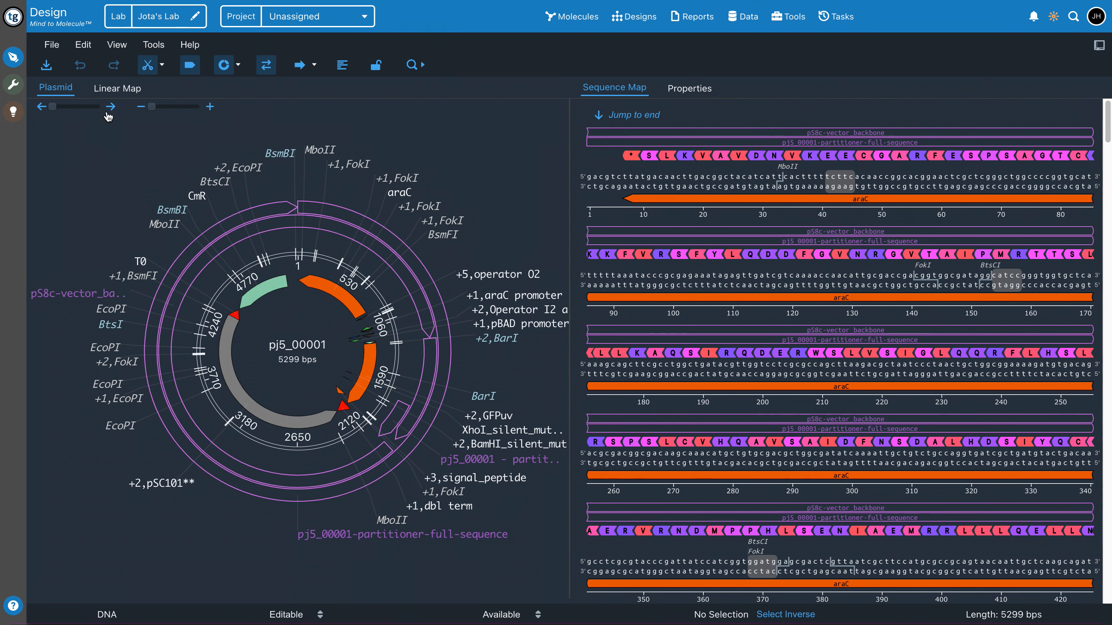
left_click_drag(55, 109, 53, 111)
left_click_drag(162, 109, 155, 108)
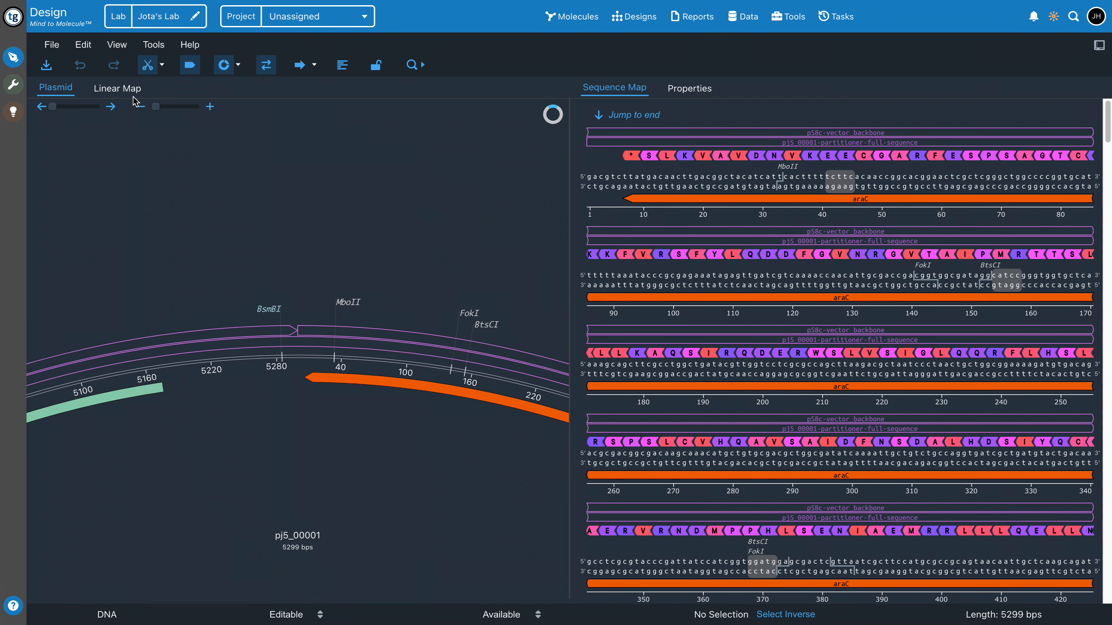
left_click(119, 94)
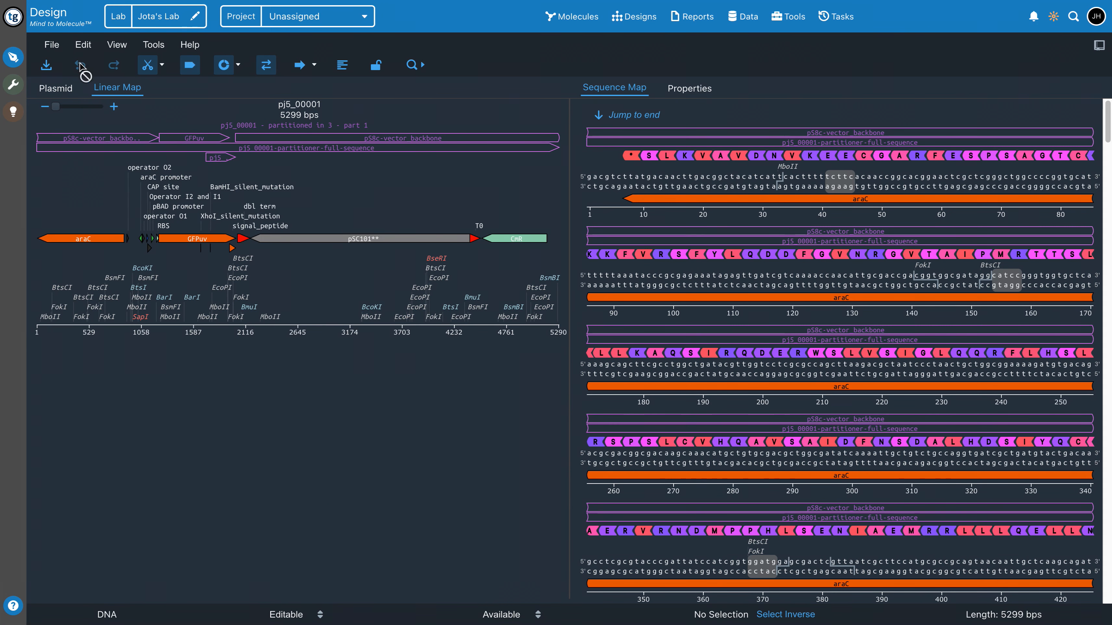
left_click(62, 84)
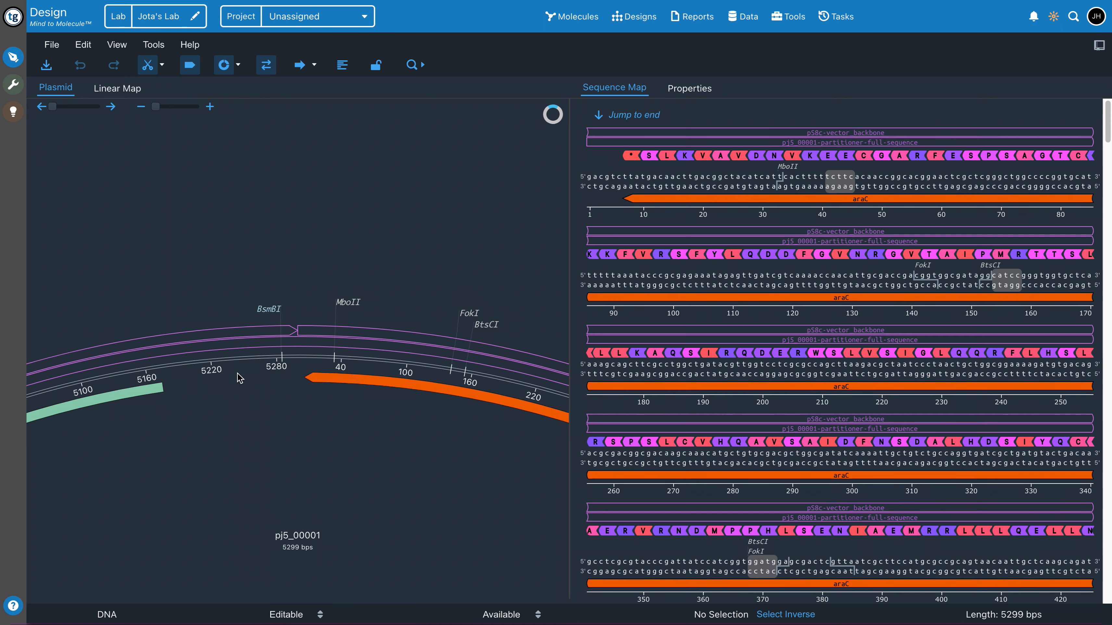
Select base pairs 5196 to 5259 on the plasmid map and view the options for creating annotations from the selection
left_click_drag(183, 369, 253, 359)
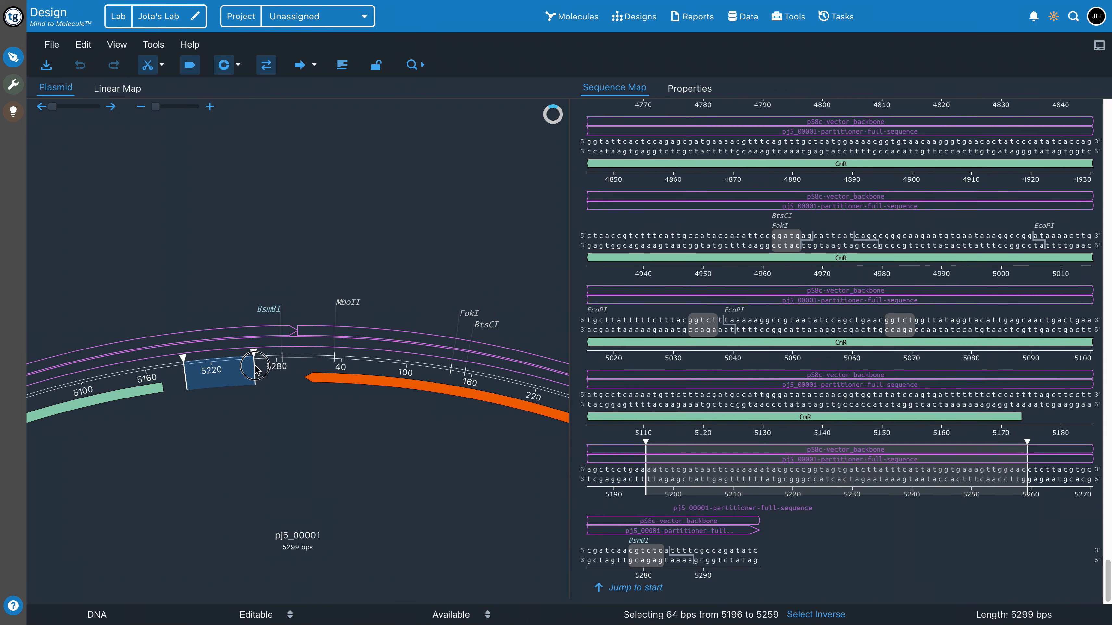
right_click(217, 376)
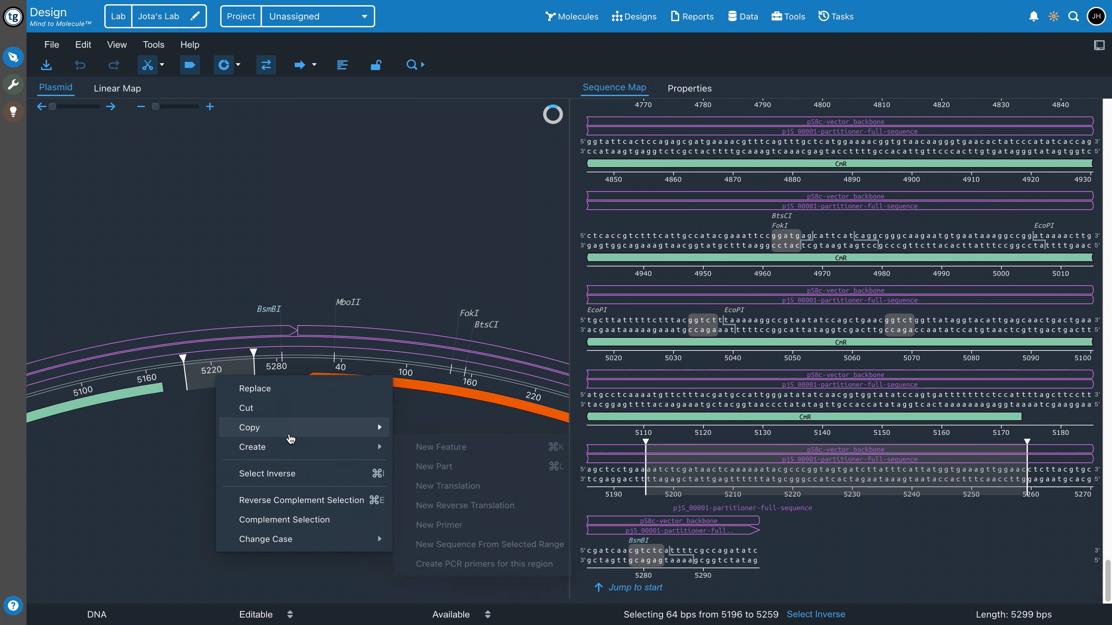
mouse_move(291, 437)
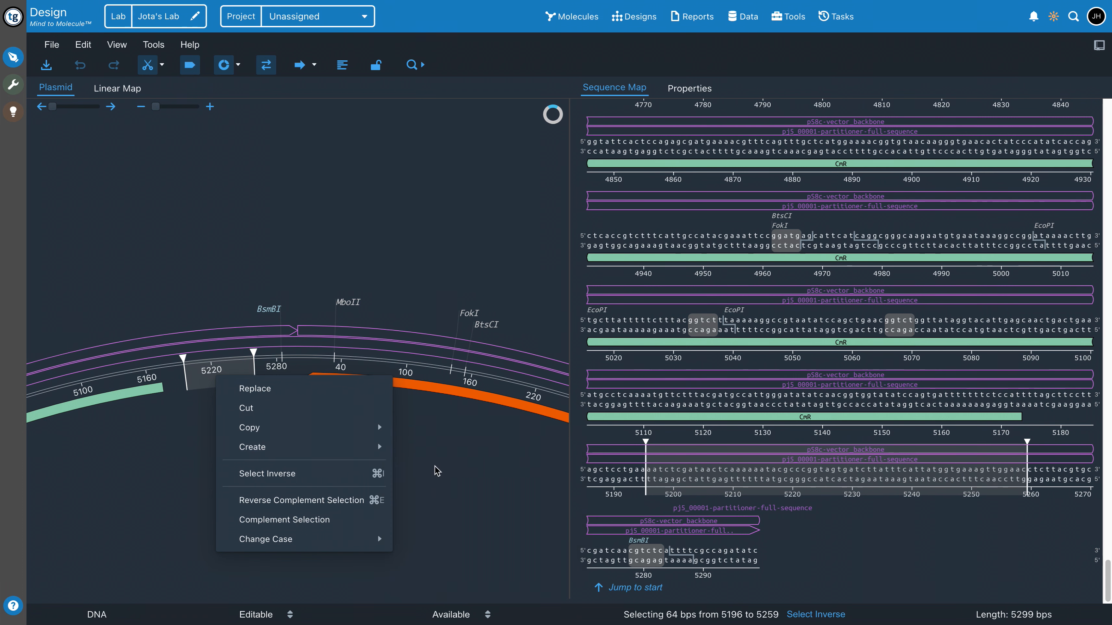
mouse_move(324, 447)
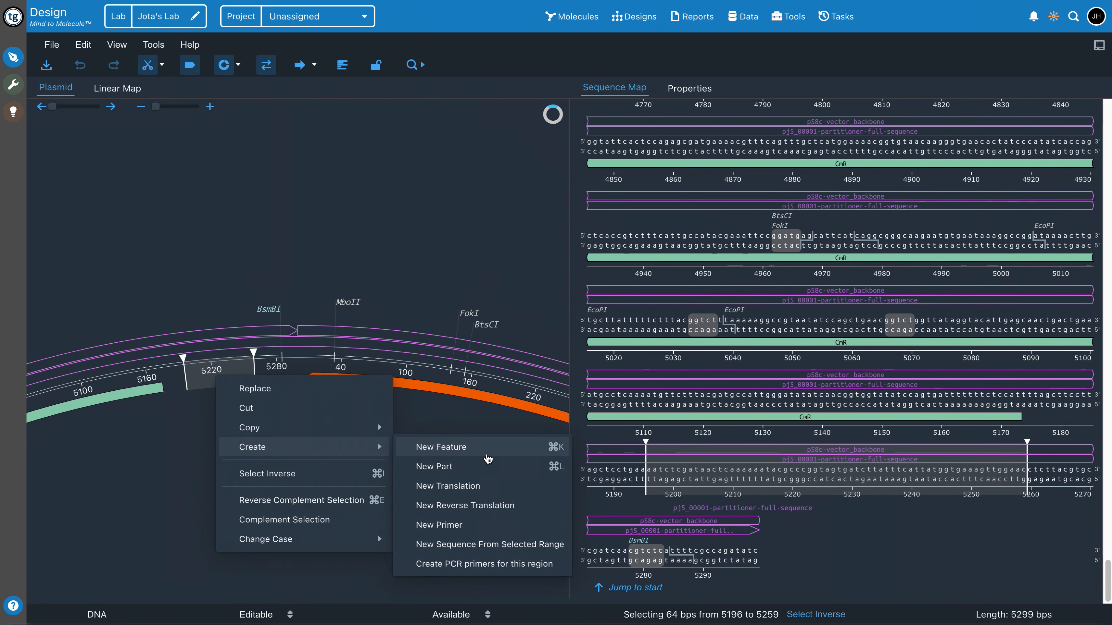
left_click(437, 428)
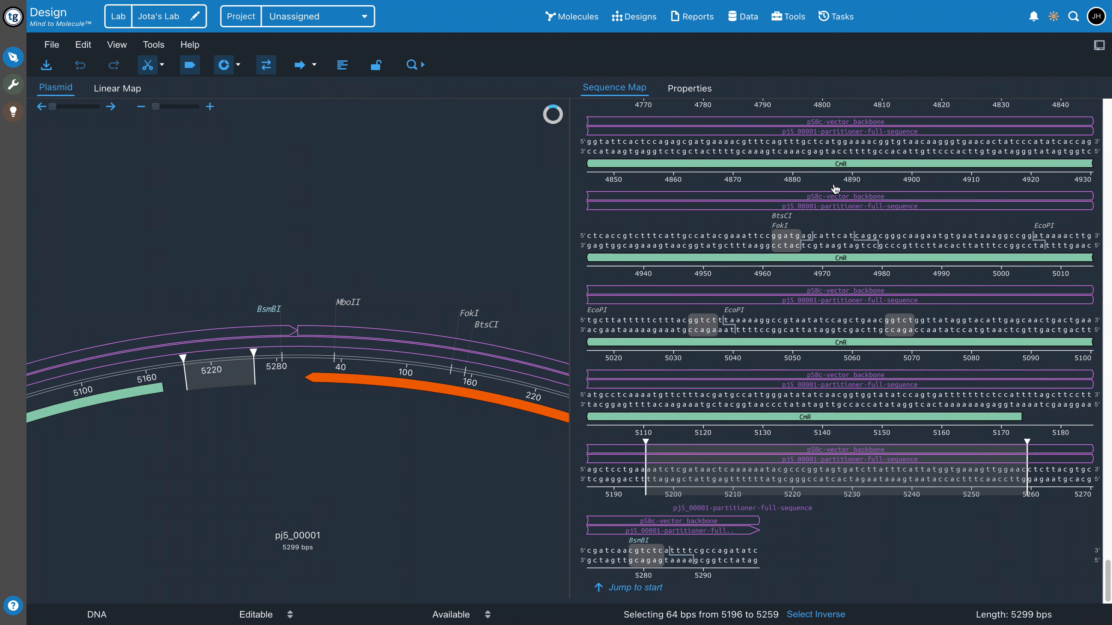
Select the amino acids R, D and H one after another in the GFPuv translation on the sequence map
scroll(875, 285, "up", 15)
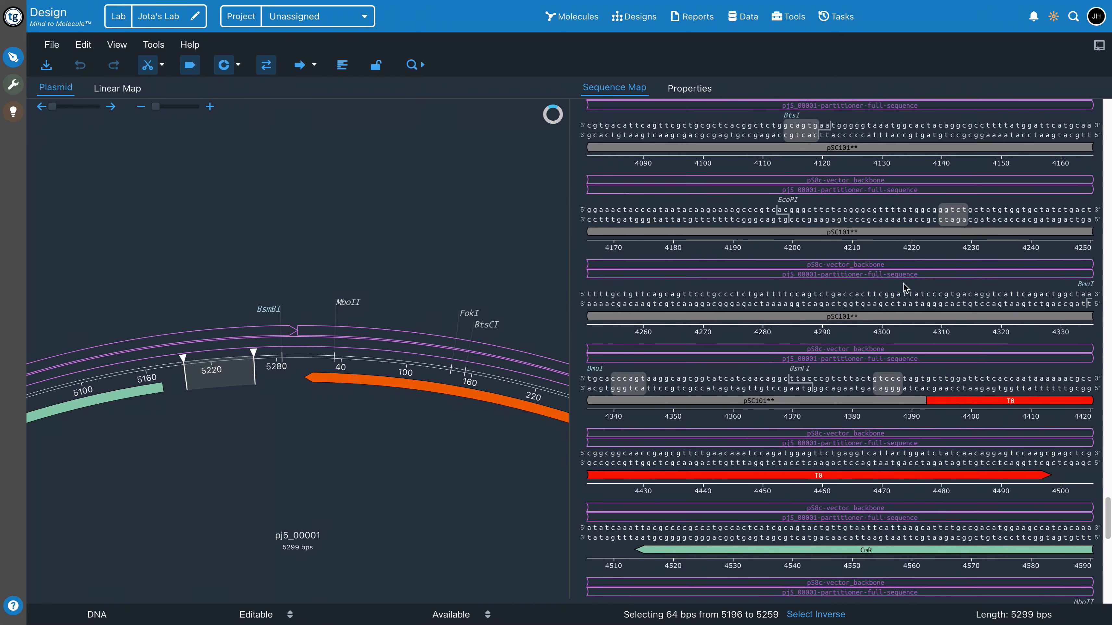
scroll(895, 322, "up", 20)
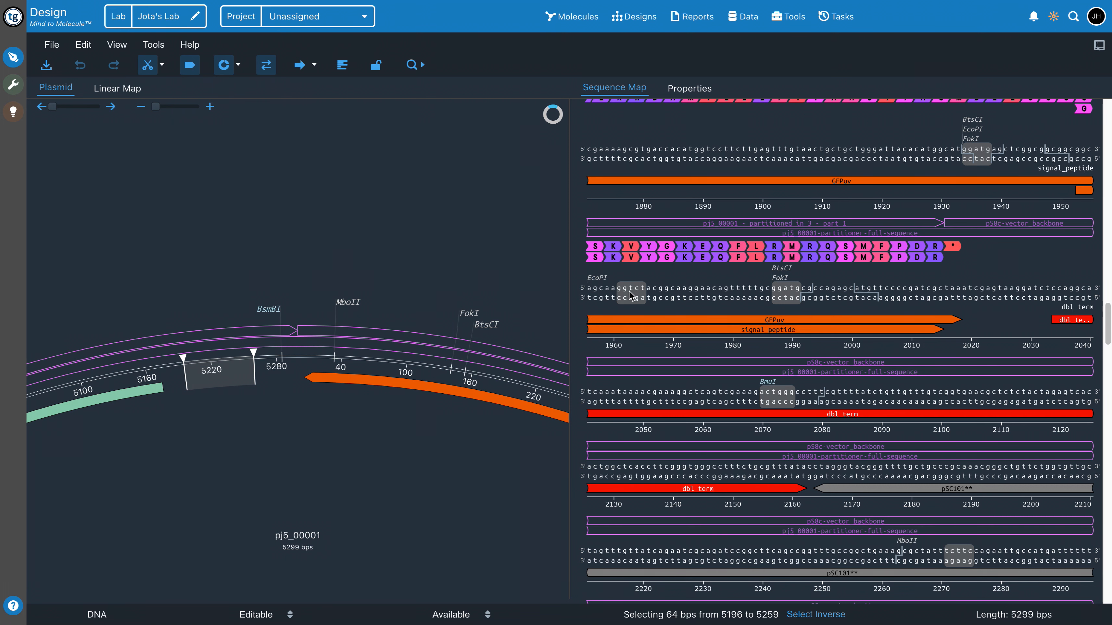
scroll(633, 246, "up", 1)
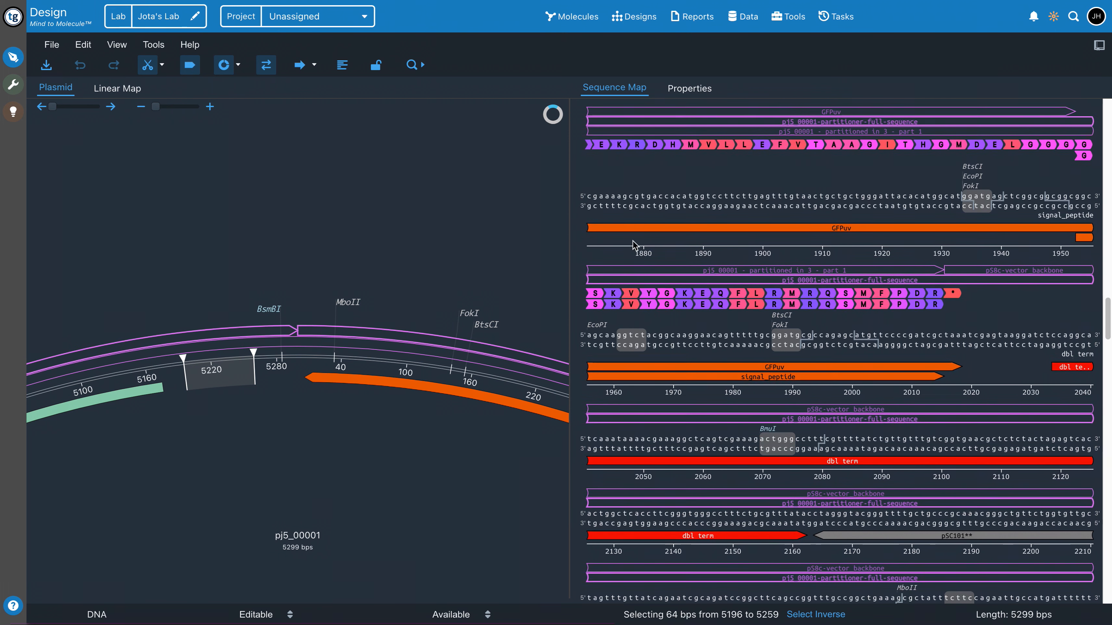
left_click(639, 149)
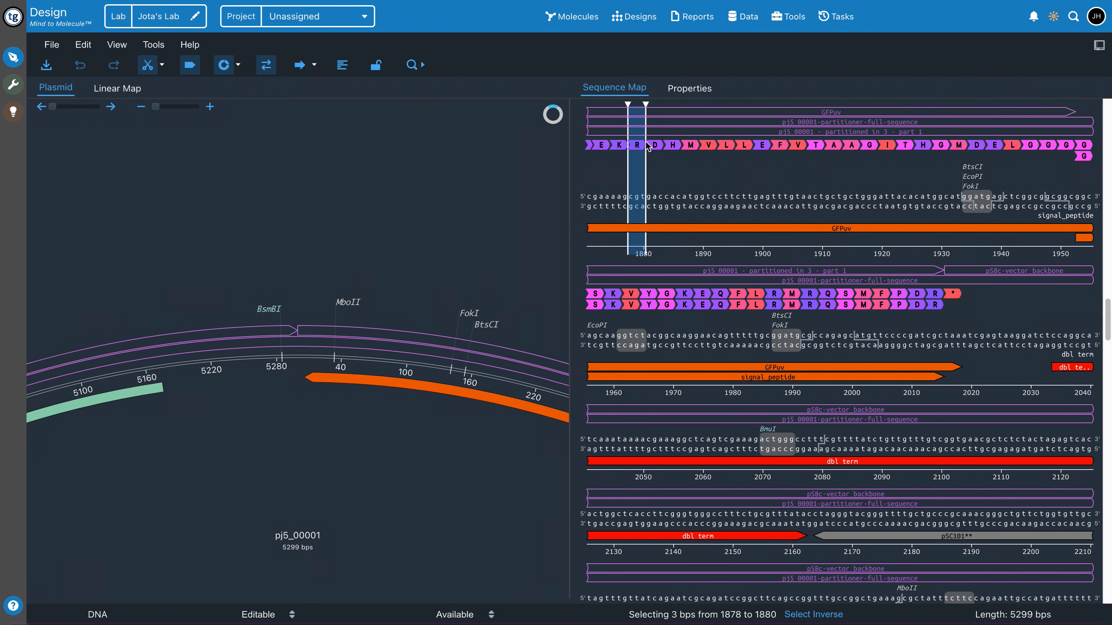
left_click(661, 145)
left_click(670, 146)
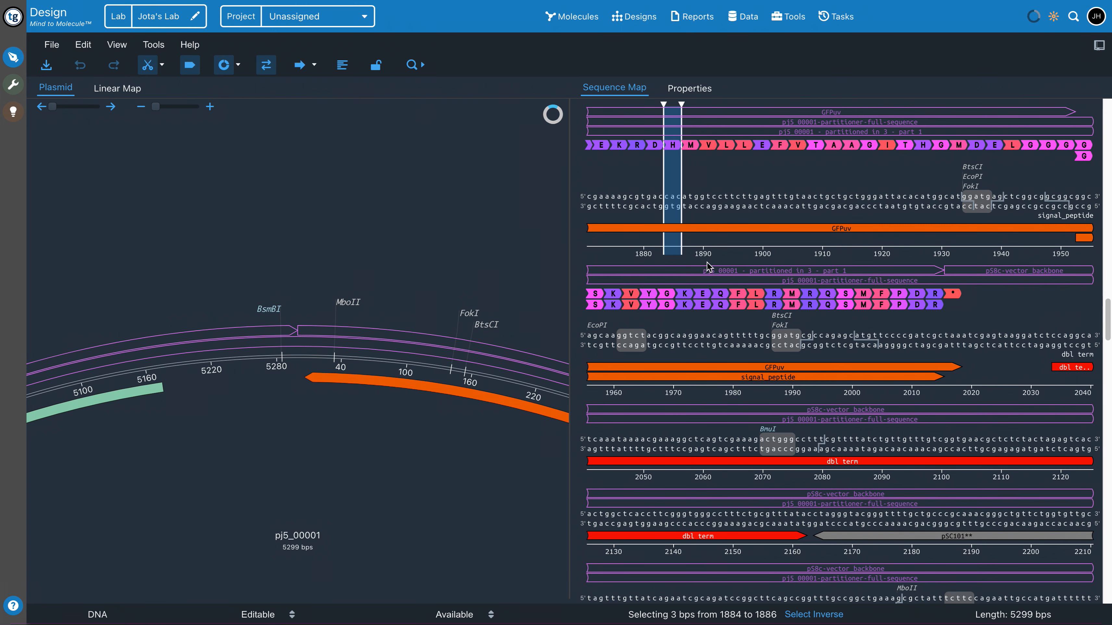
scroll(703, 263, "up", 10)
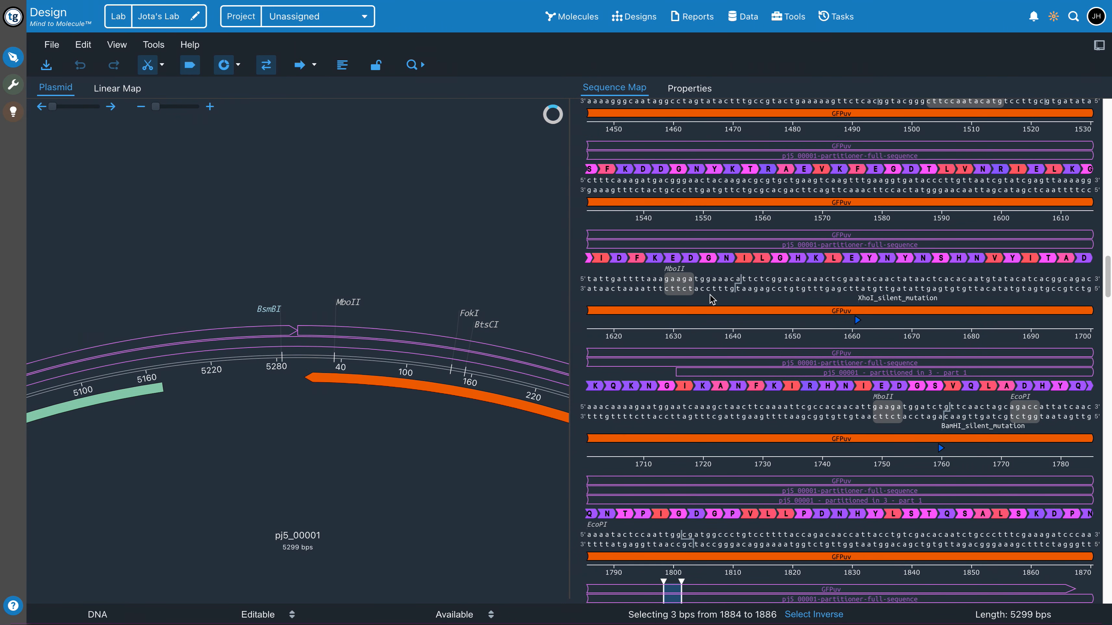
scroll(402, 273, "down", 5)
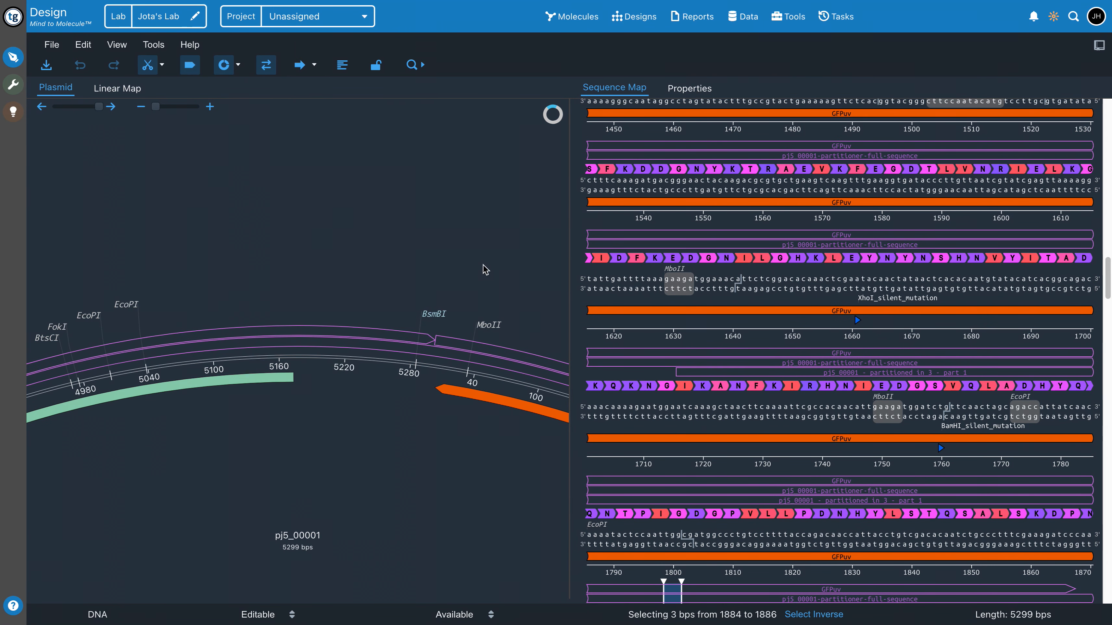
View the edit form of the GFPuv feature from the plasmid map and close it without changing anything
left_click(141, 108)
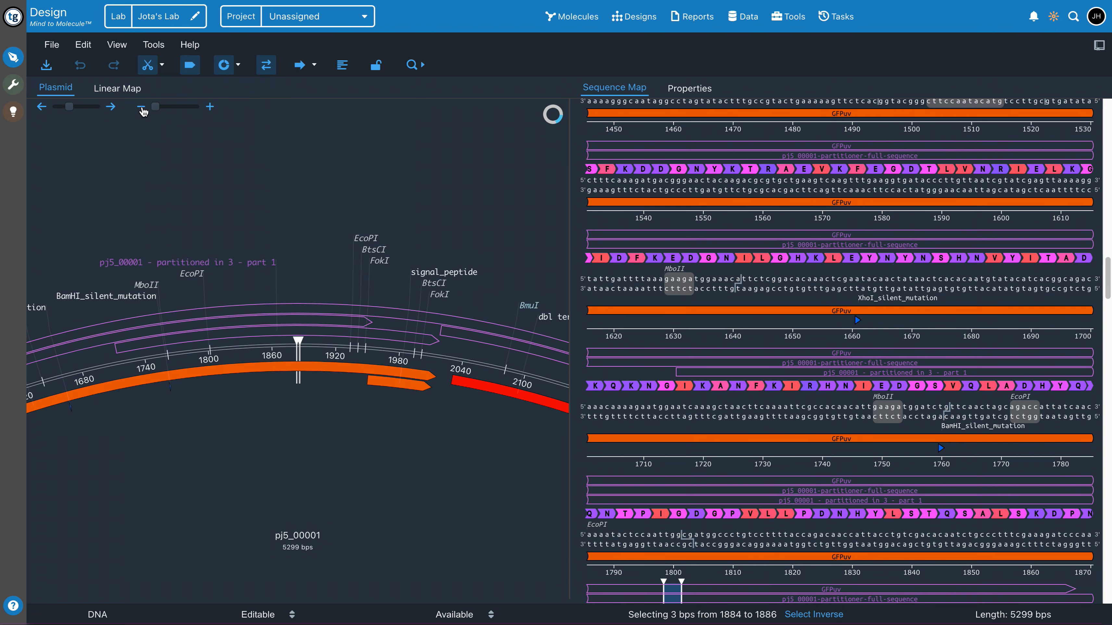
left_click(141, 108)
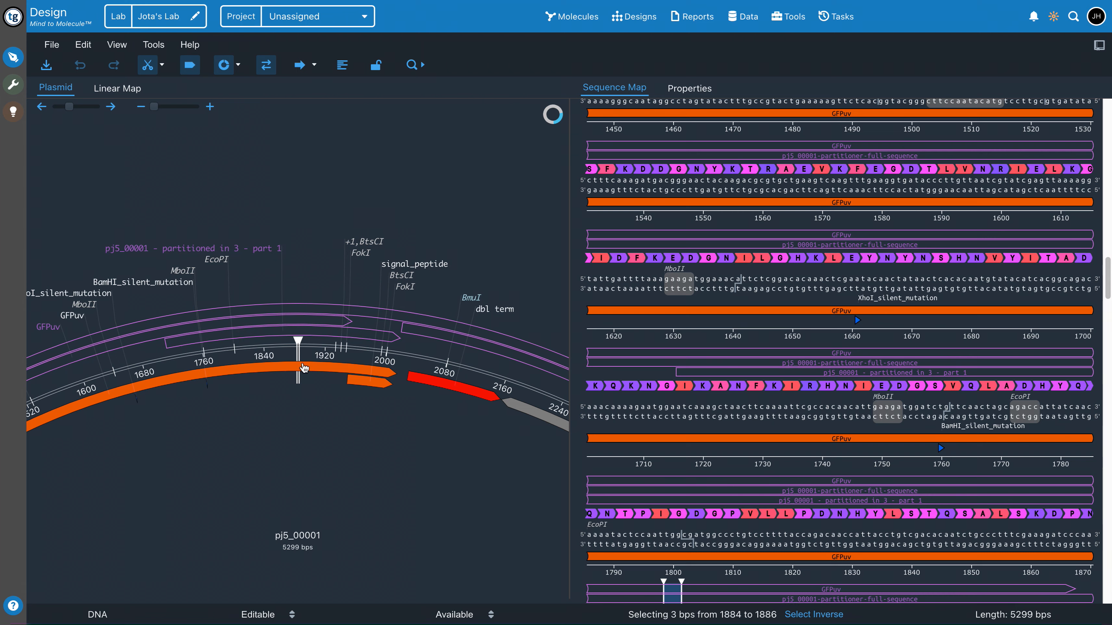
left_click(246, 371)
double_click(246, 371)
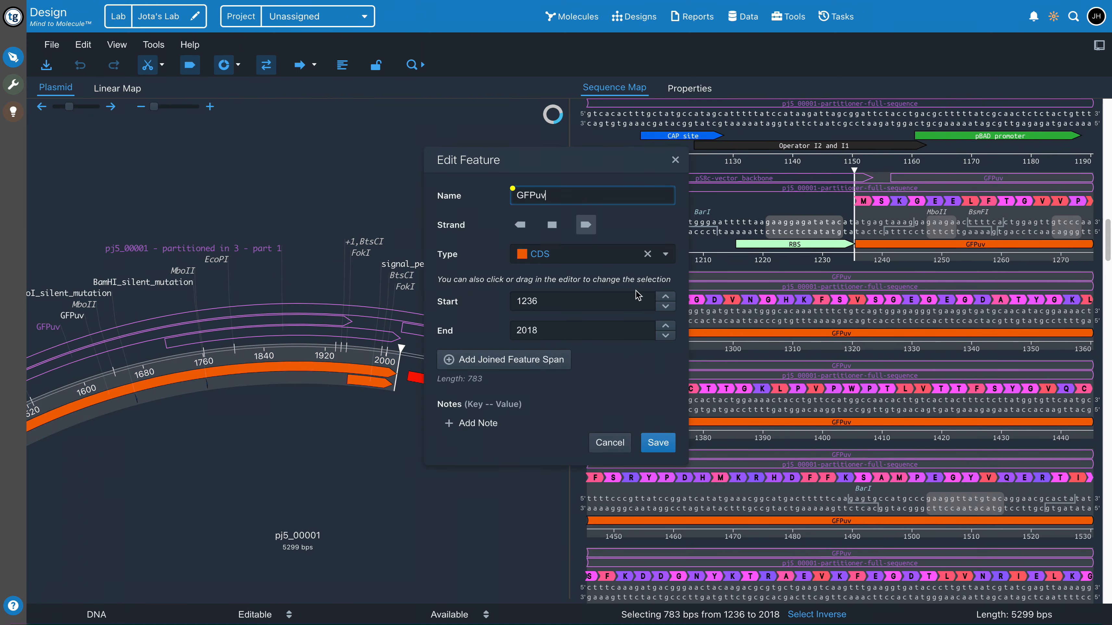
left_click(674, 160)
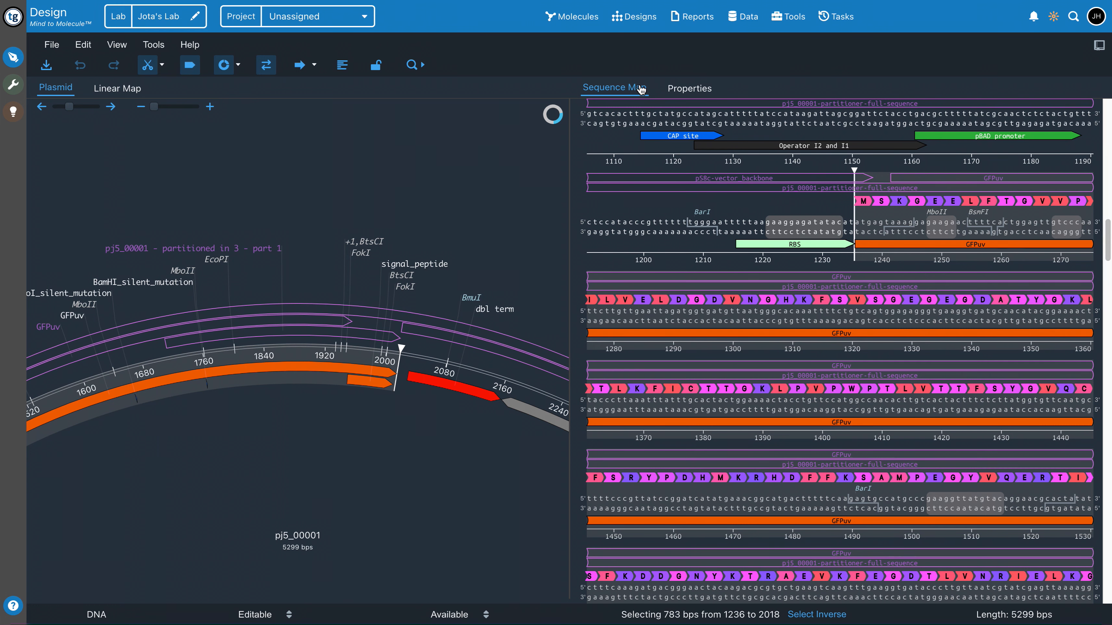
Show the sequence's feature list, and hide the araC and GFPuv features and show them again
left_click(688, 88)
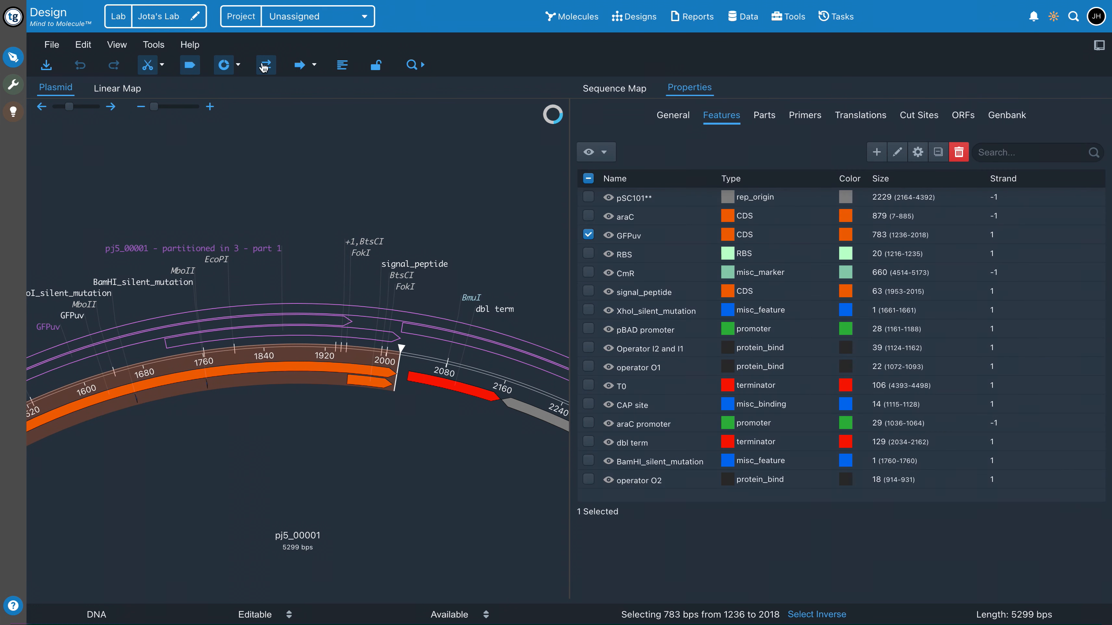
left_click(611, 218)
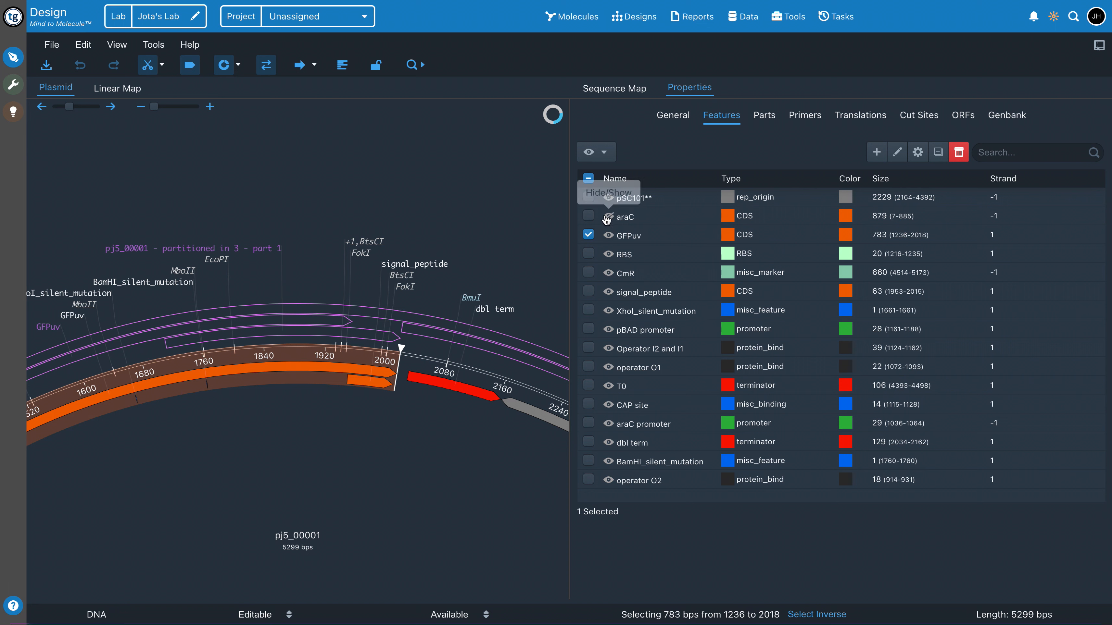
left_click(609, 237)
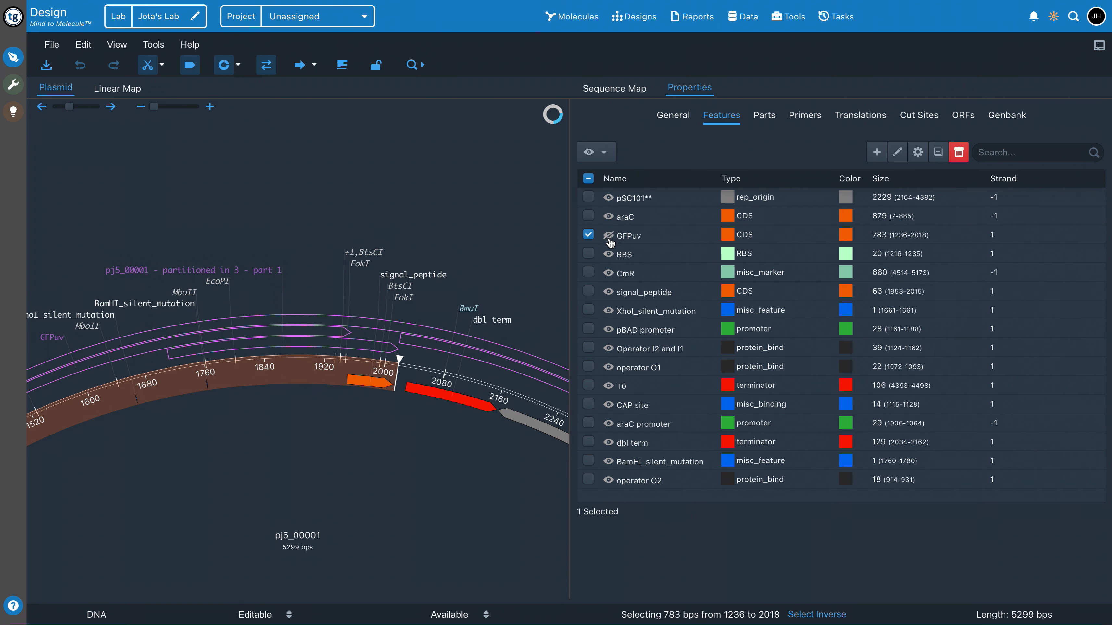
left_click(609, 236)
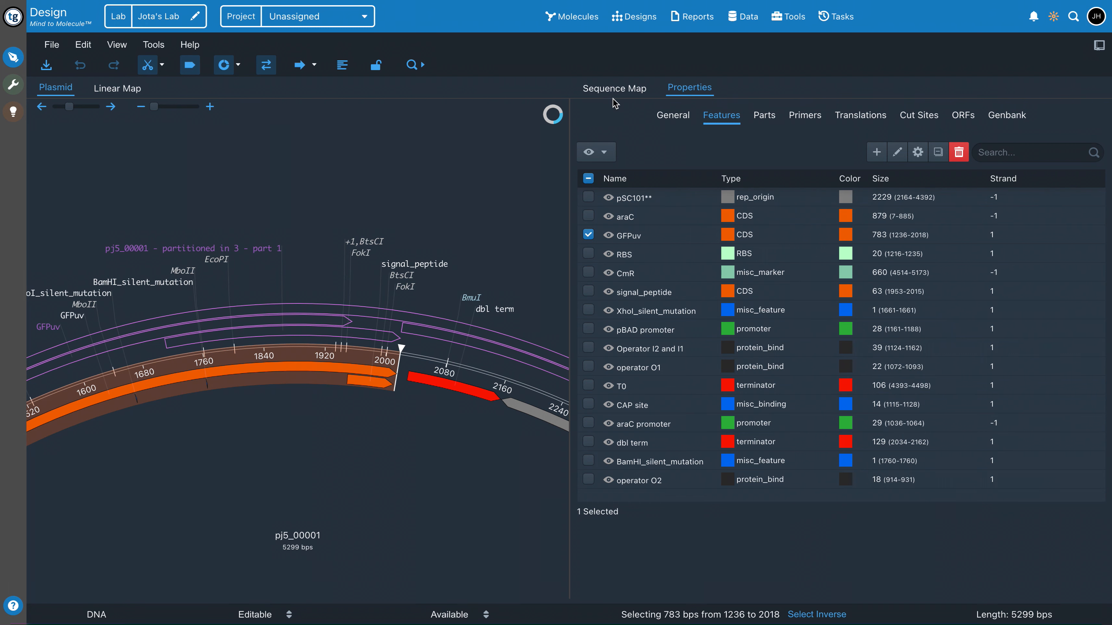
Return to the sequence map and rotate the plasmid map to the araC region
left_click(598, 89)
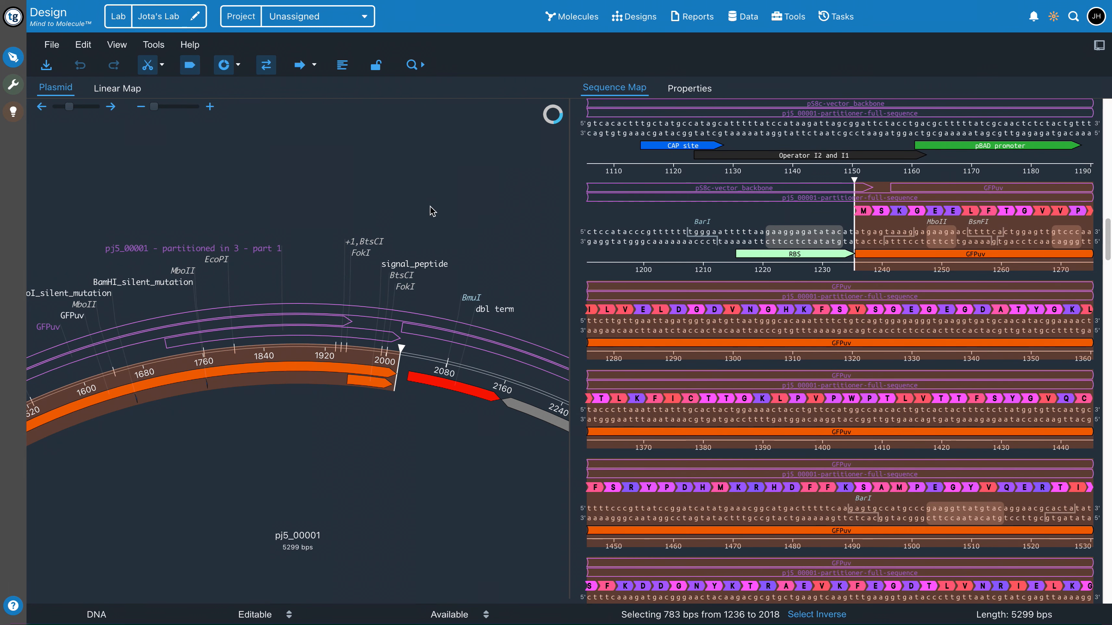
left_click(63, 107)
left_click_drag(64, 106, 59, 106)
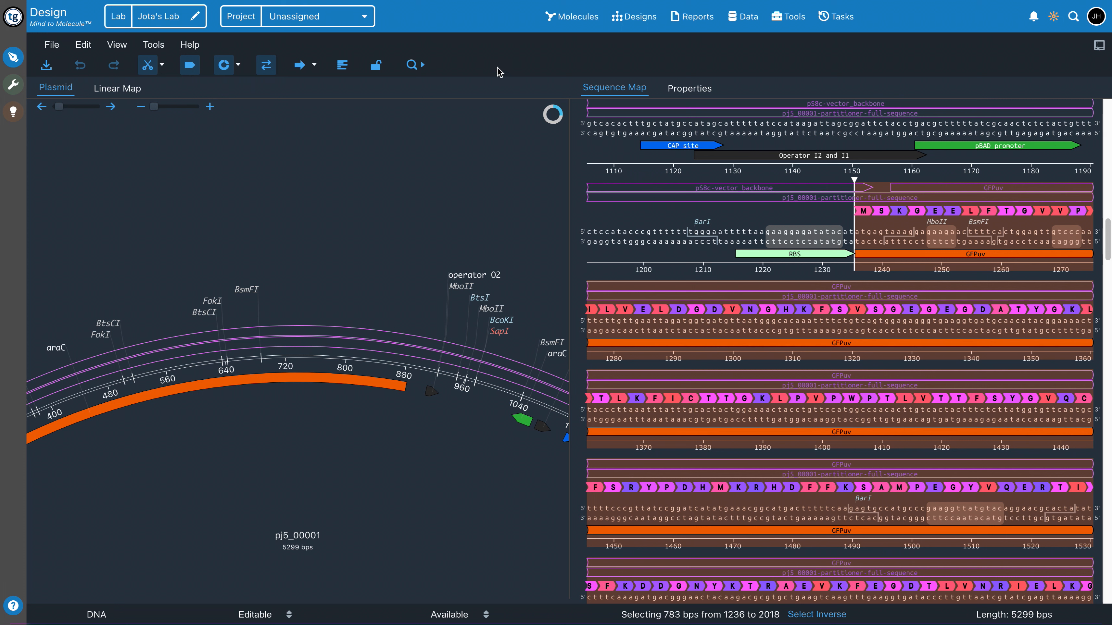
Show the details of the first pj5_00001 in the DNA sequence library and compare its GFPuv part with its GFPuv feature
left_click(571, 17)
left_click(580, 46)
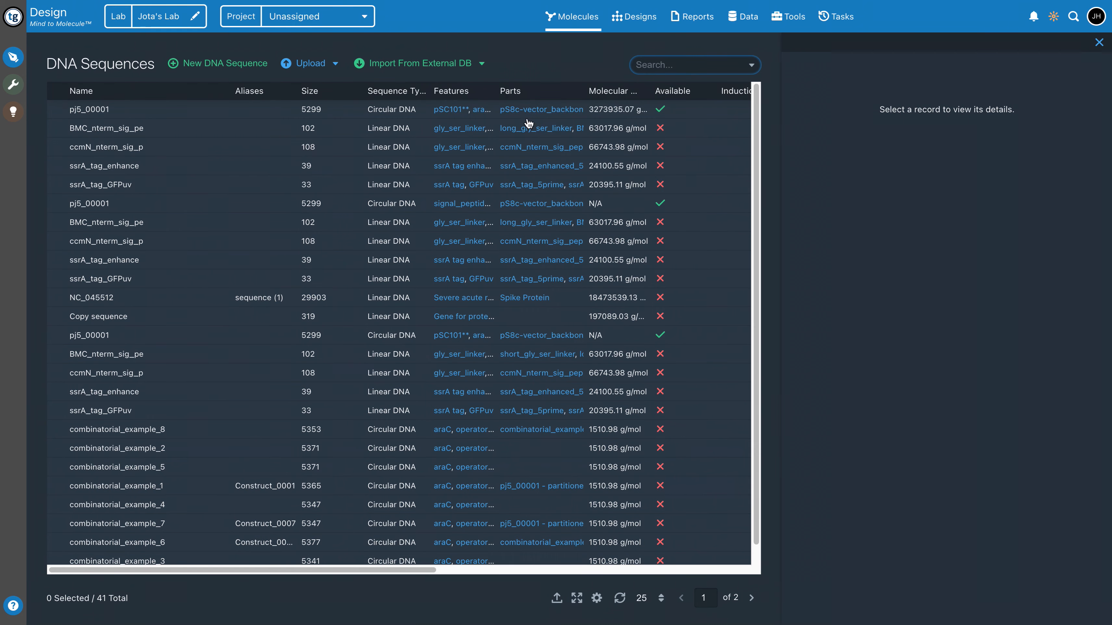
left_click(99, 113)
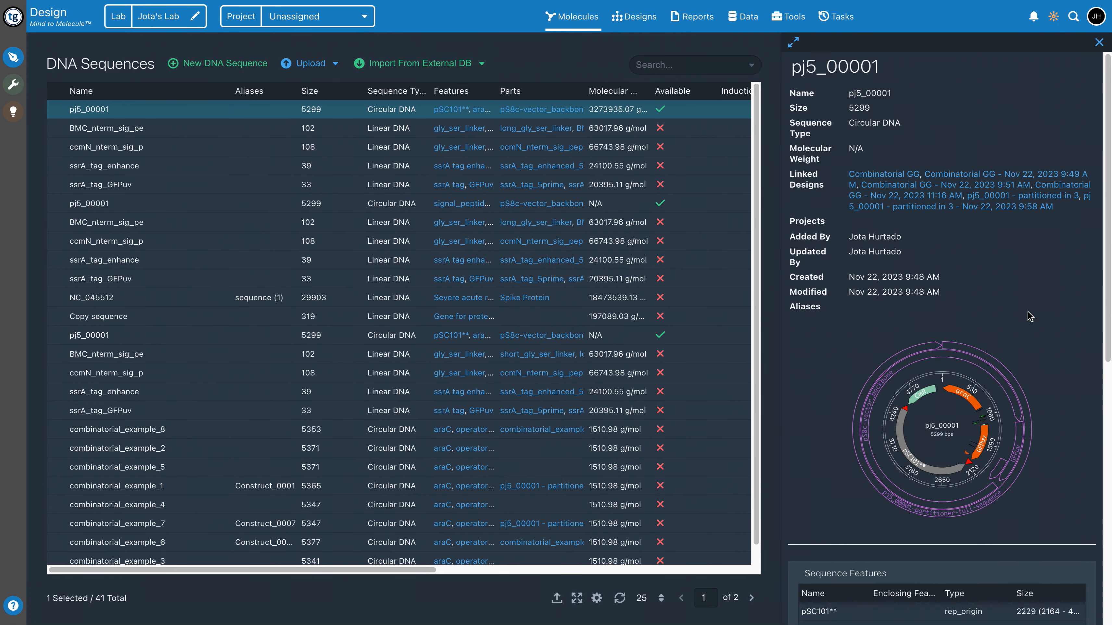
scroll(1030, 316, "down", 10)
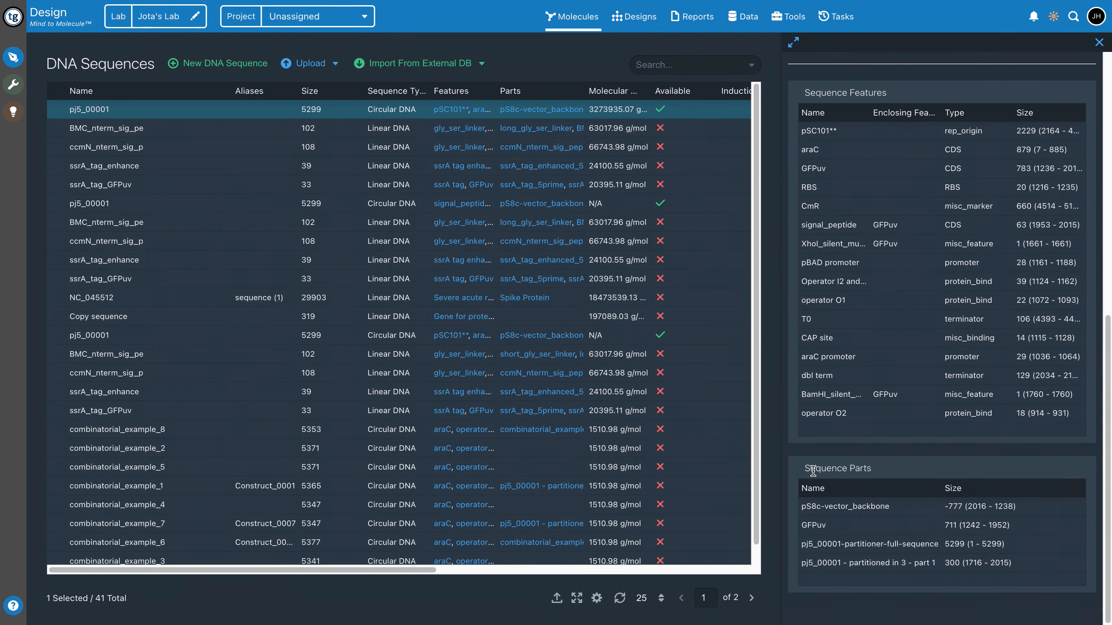
left_click_drag(812, 470, 901, 472)
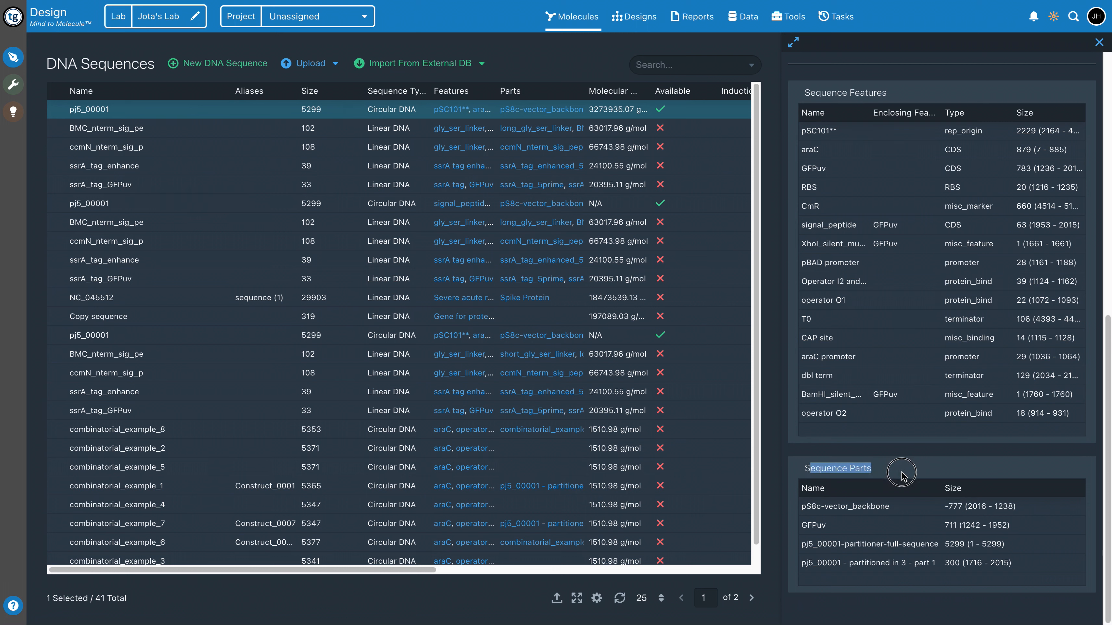
left_click(863, 469)
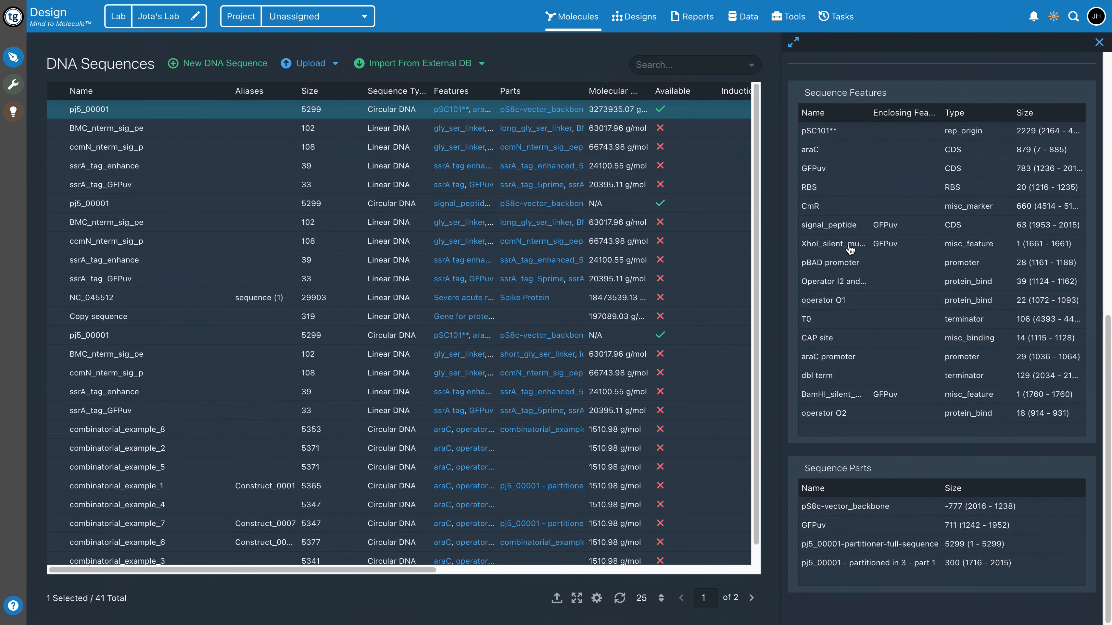
left_click(839, 526)
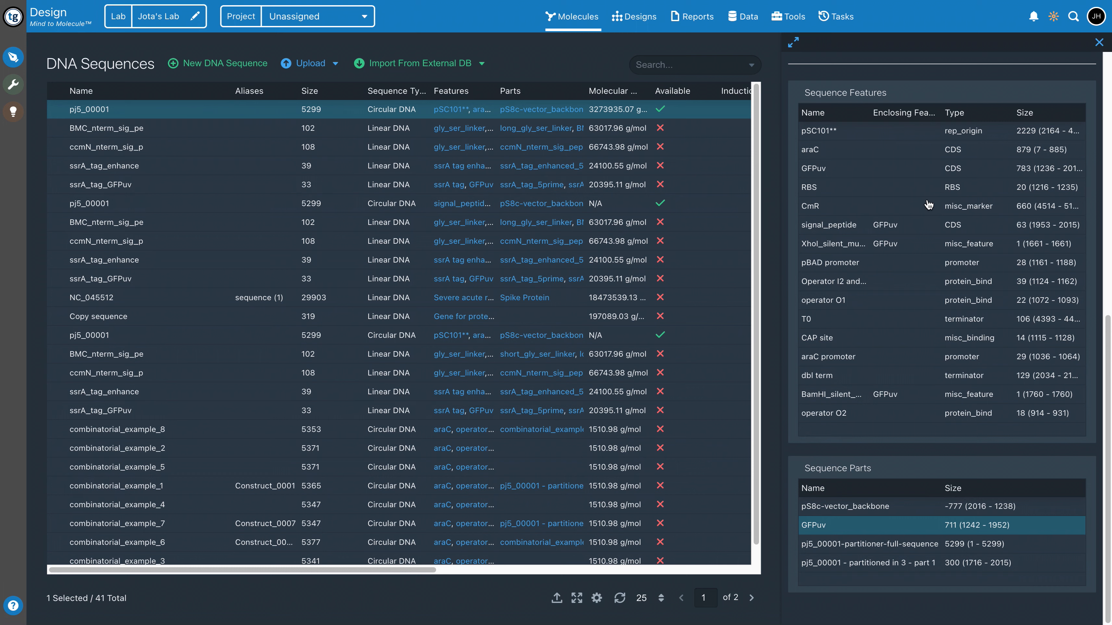
left_click(863, 175)
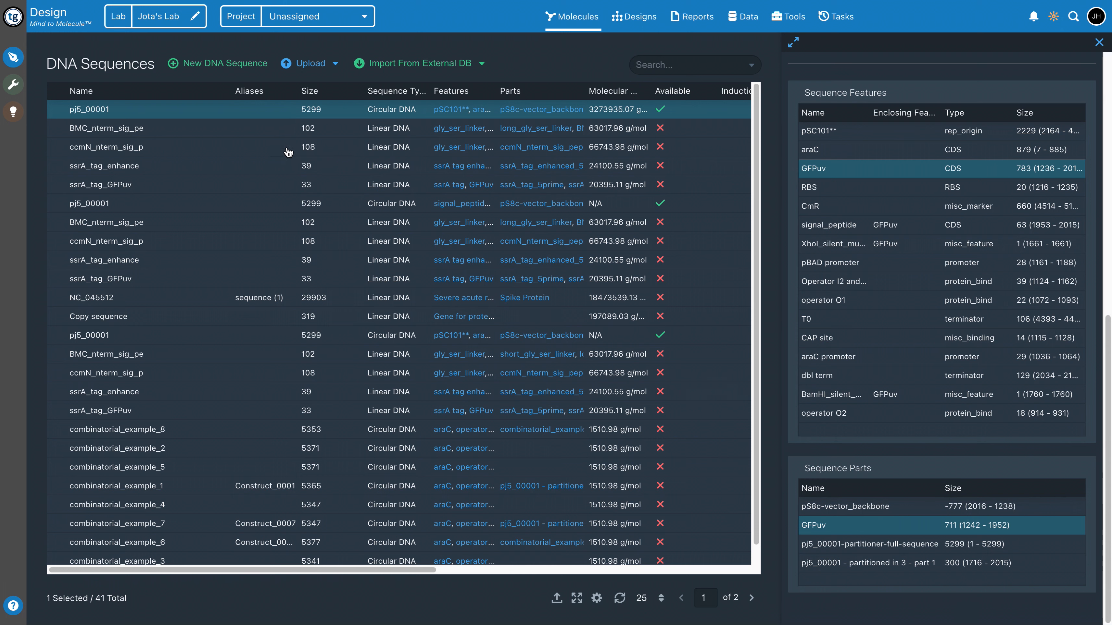
Open the first pj5_00001 in the editor, and select the pS8c-vector_backbone part and the CmR feature to view the feature's available operations
double_click(175, 118)
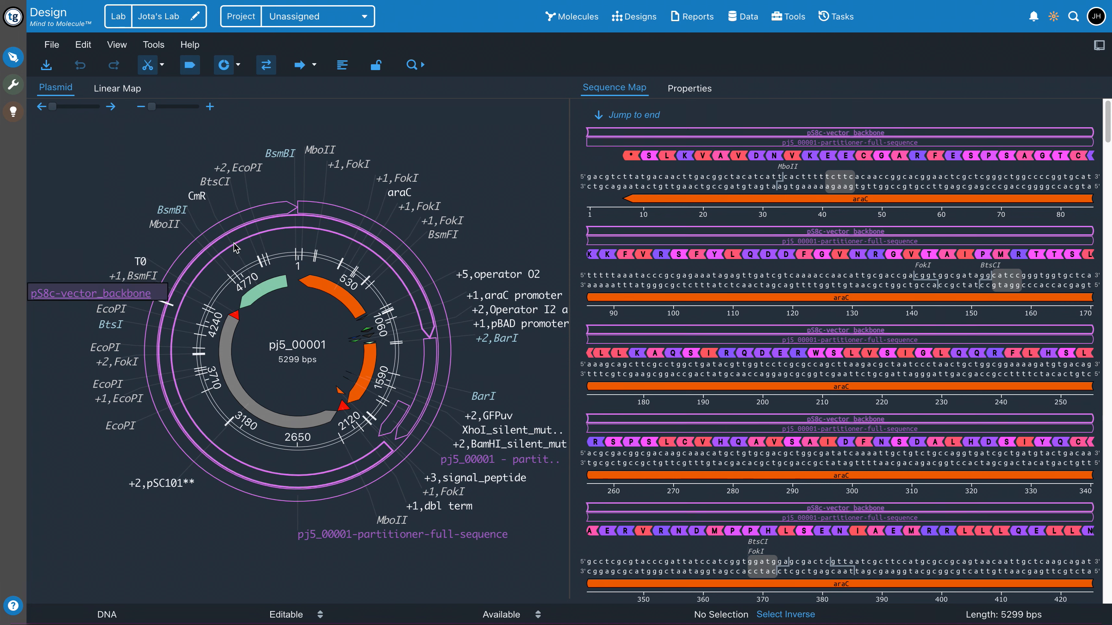
left_click(217, 257)
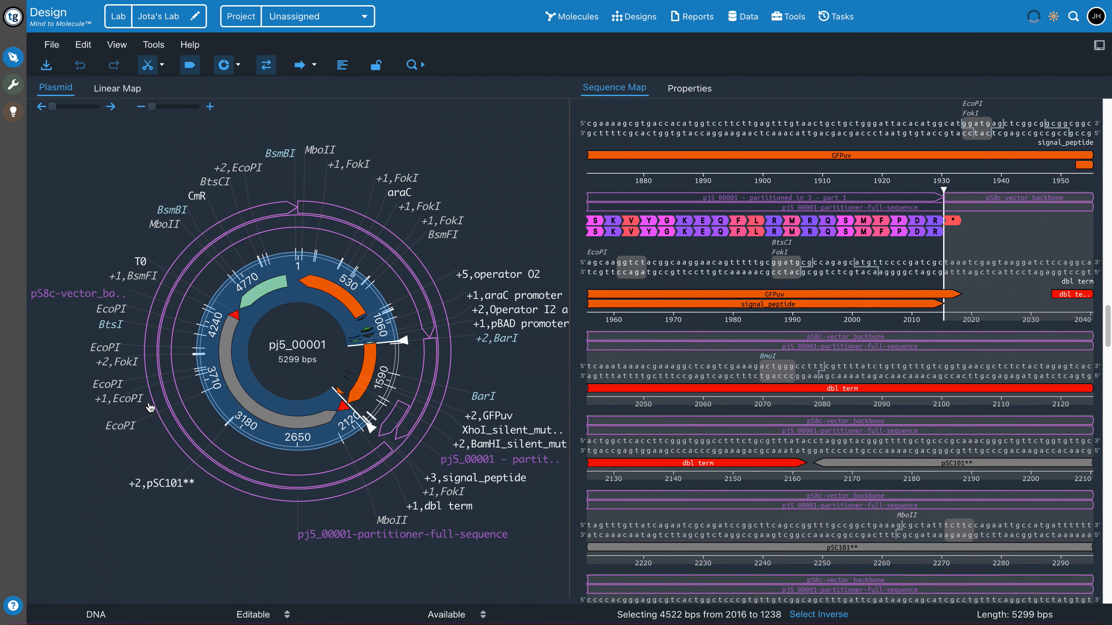
left_click(252, 300)
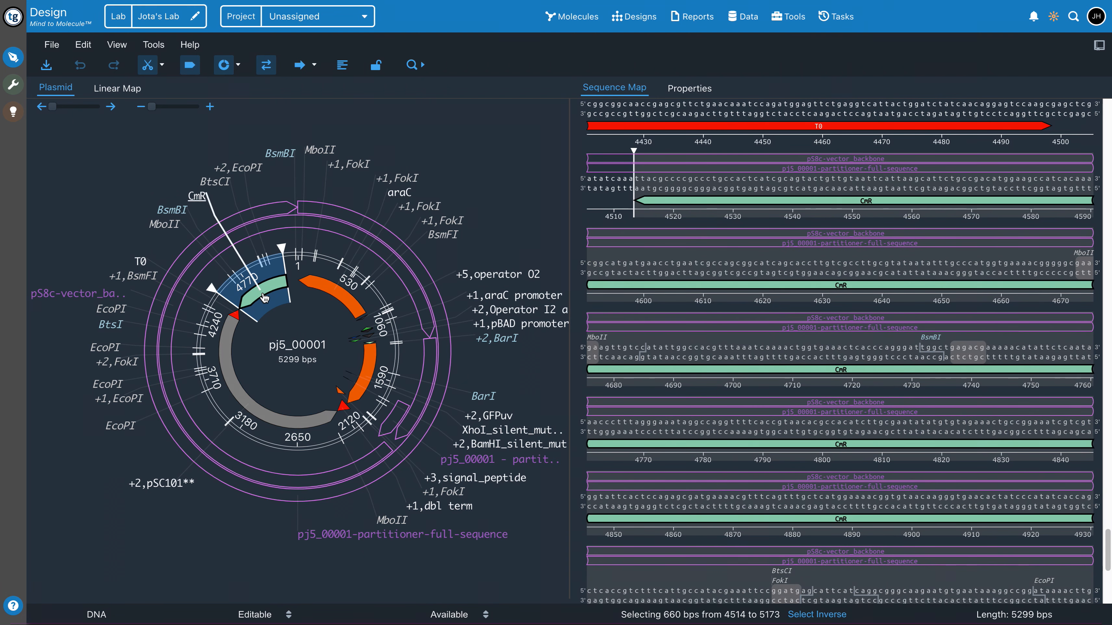
right_click(264, 298)
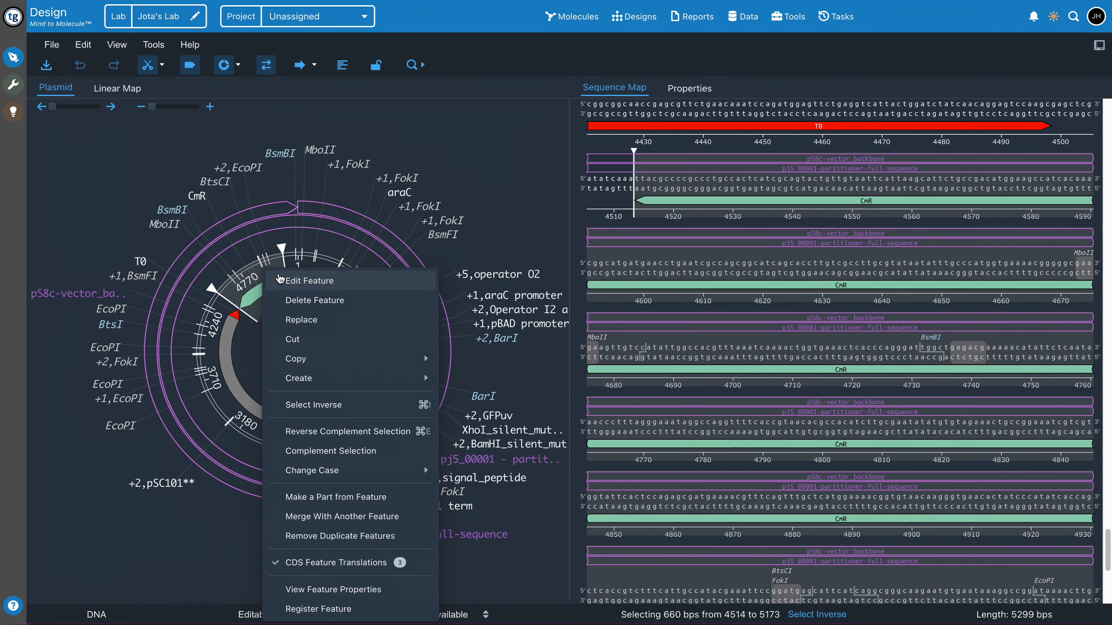
mouse_move(325, 385)
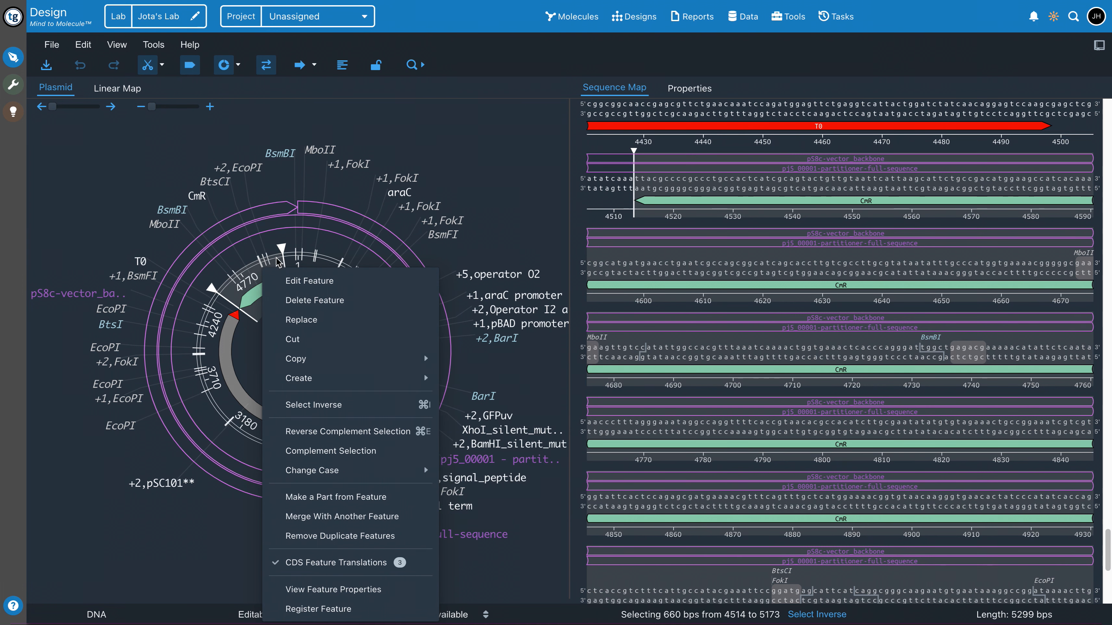
left_click(206, 302)
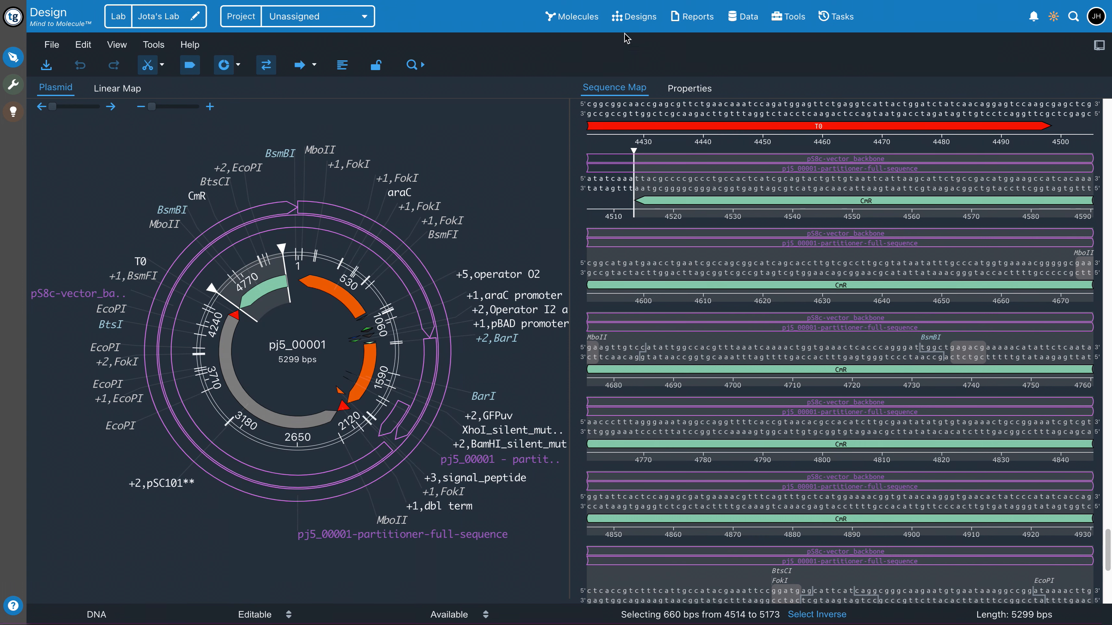
Hide the record details of the DNA sequence library and open the list of designs
left_click(571, 16)
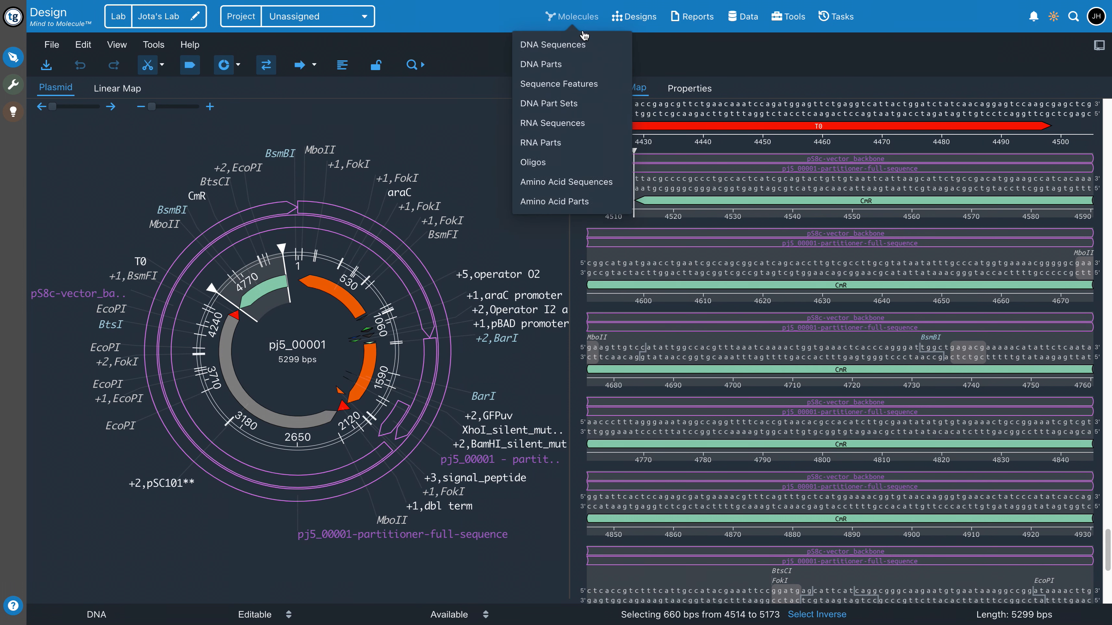
left_click(567, 52)
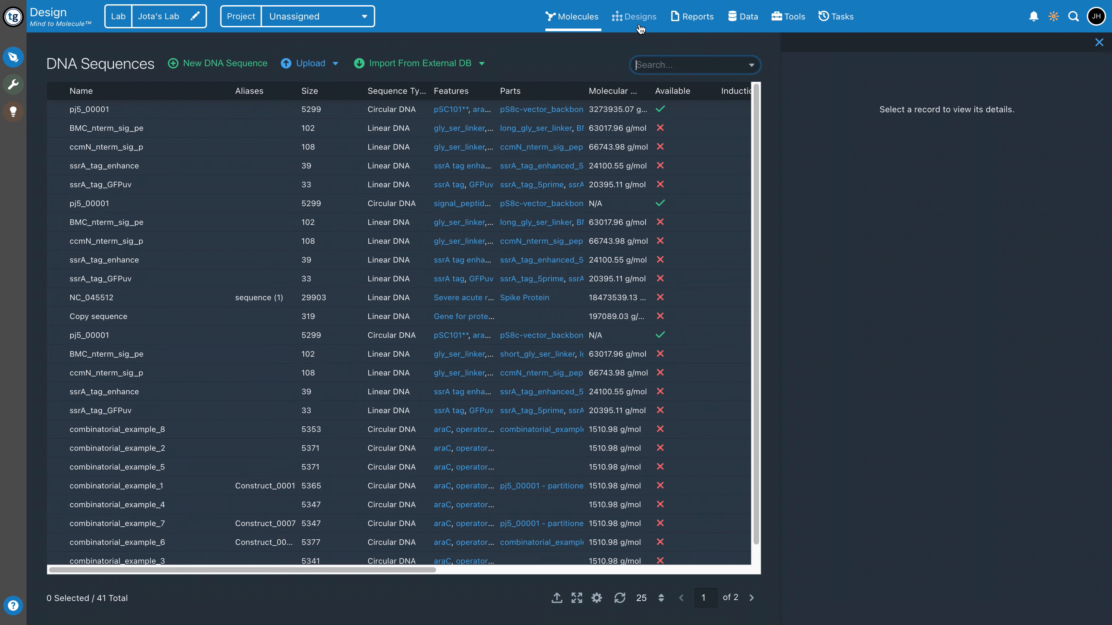
left_click(1099, 42)
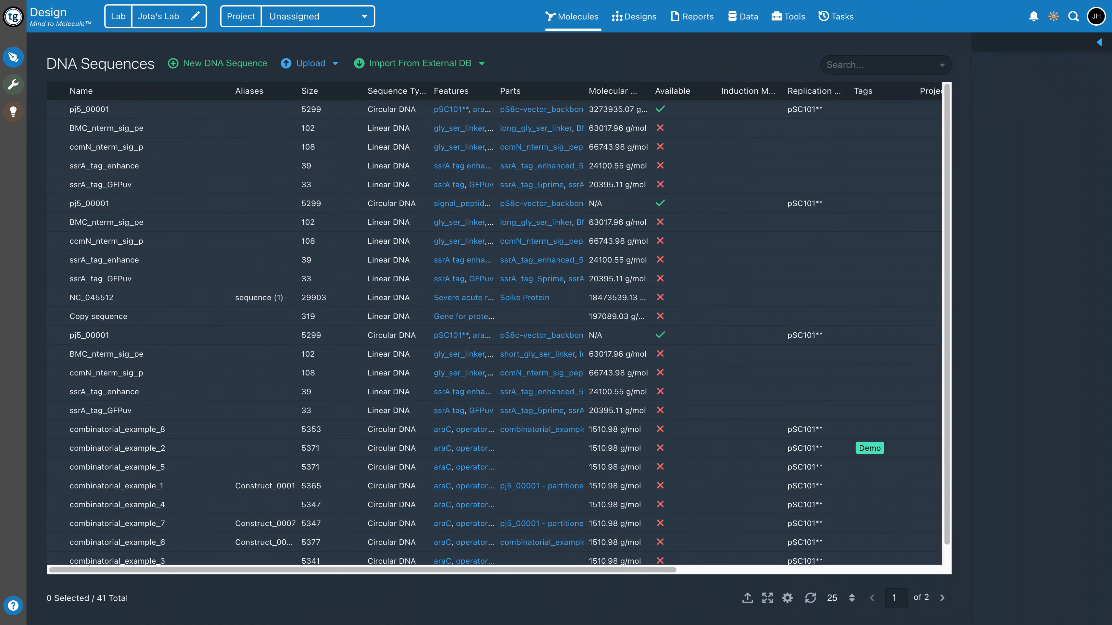
left_click(635, 22)
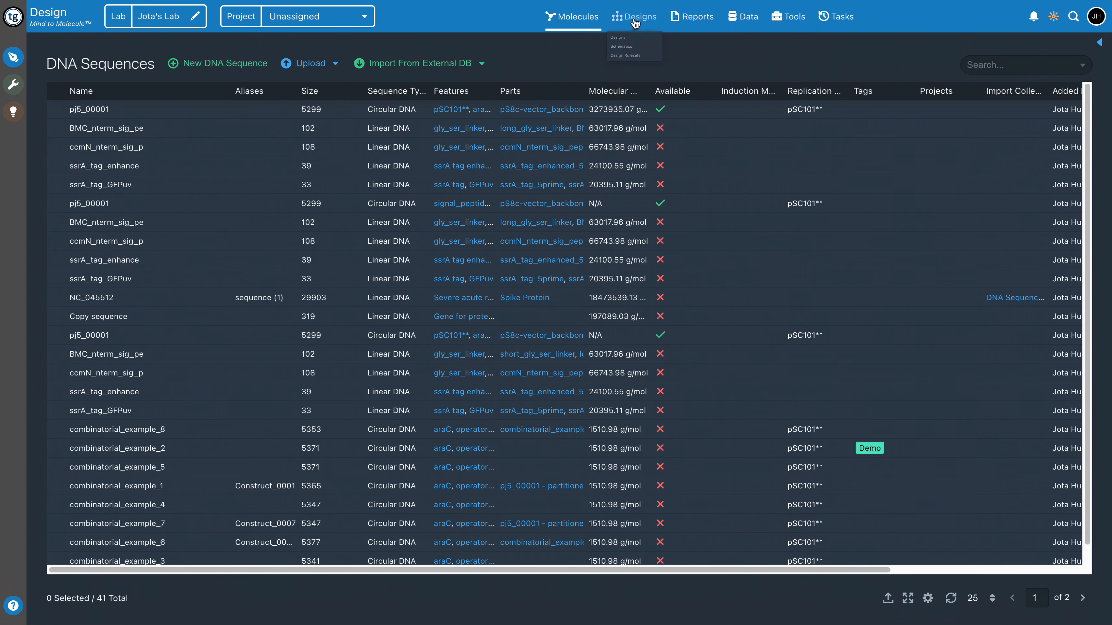
left_click(622, 47)
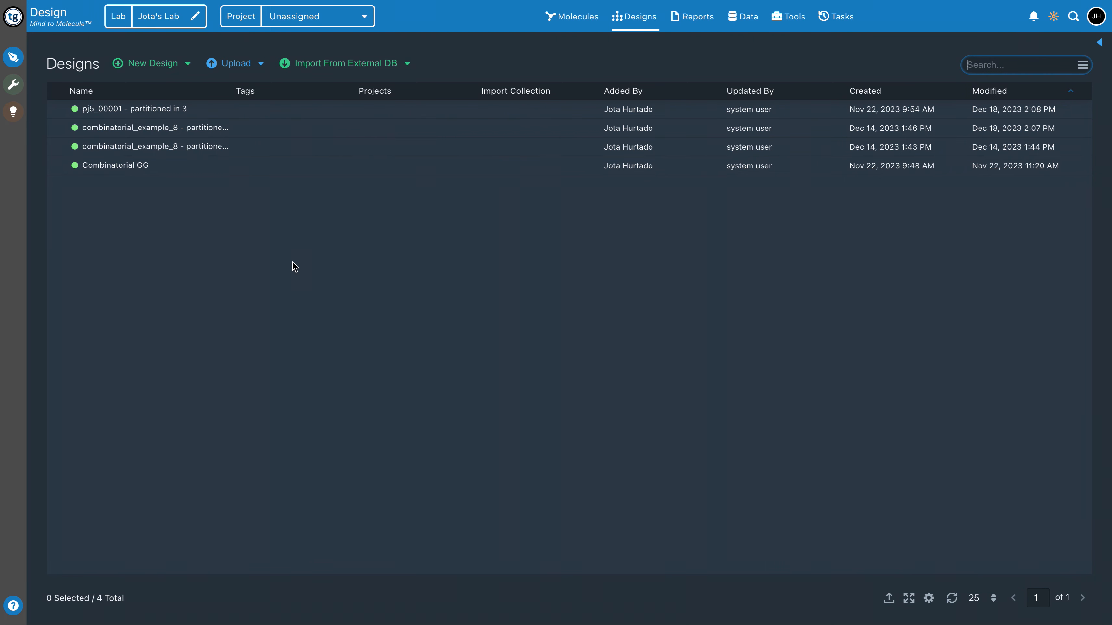
Create a new blank combinatorial design, named with the owner's first name plus "demo design" and assigned to the owner's lab
left_click(131, 172)
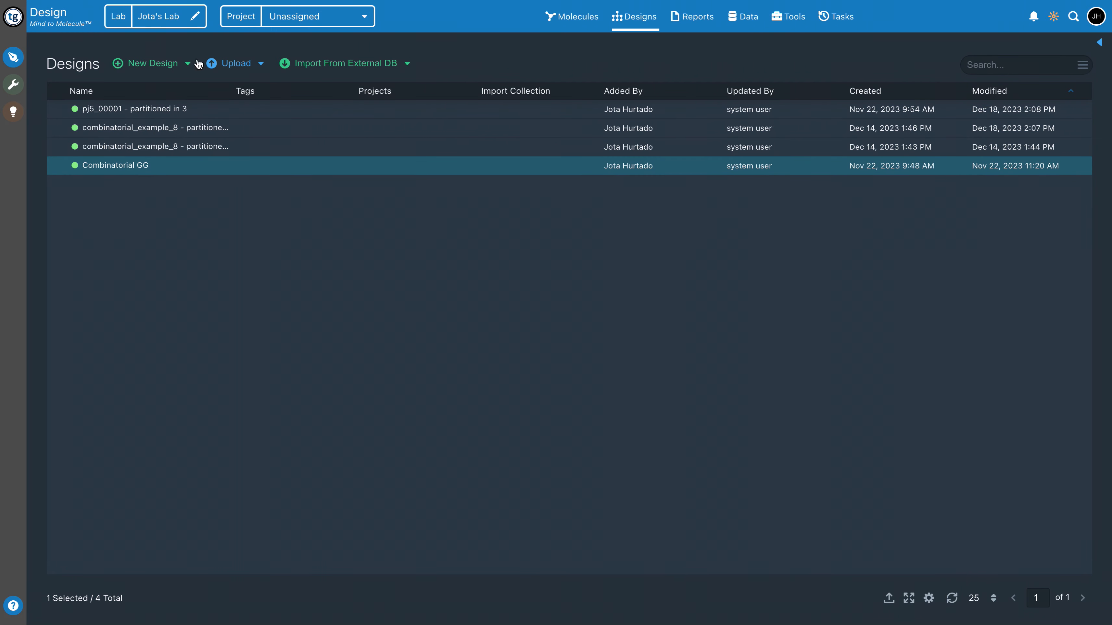
left_click(181, 66)
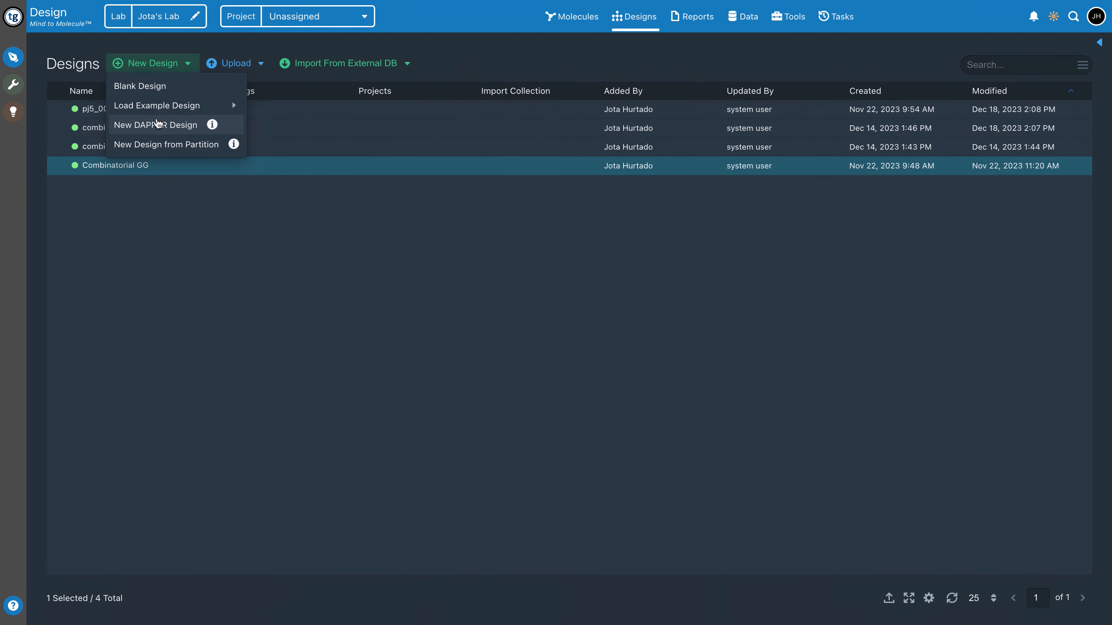
mouse_move(164, 110)
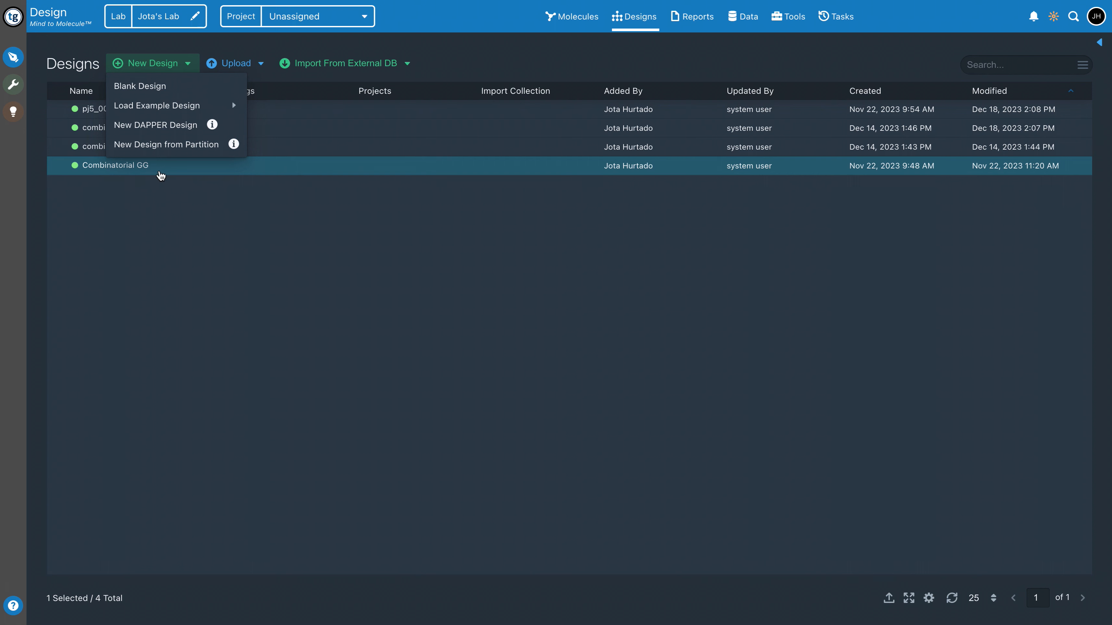
mouse_move(181, 113)
left_click(179, 90)
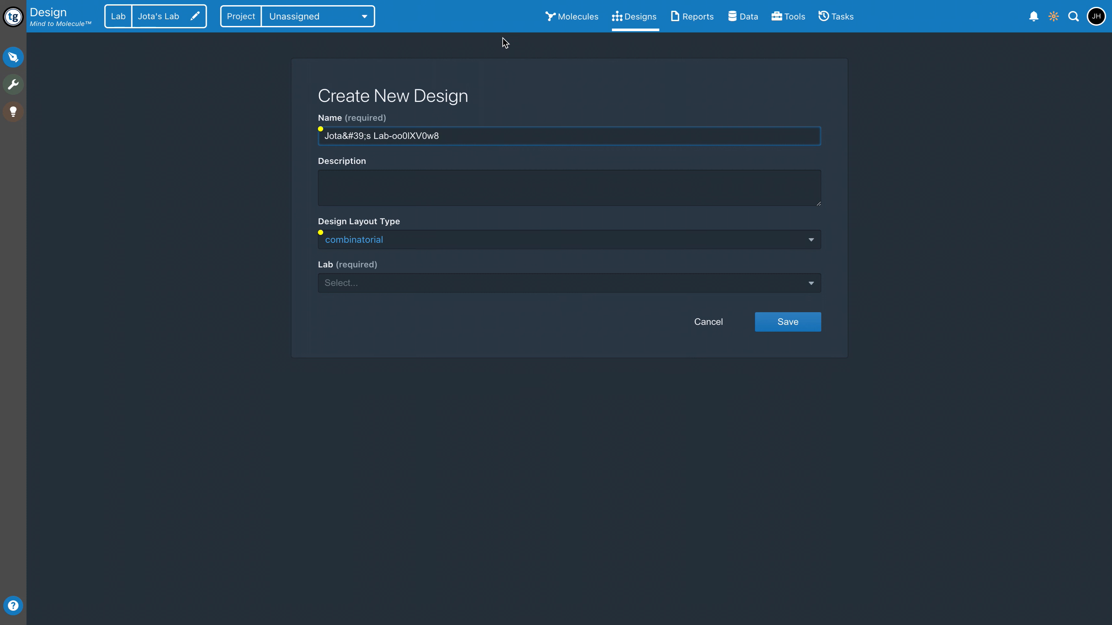
triple_click(494, 139)
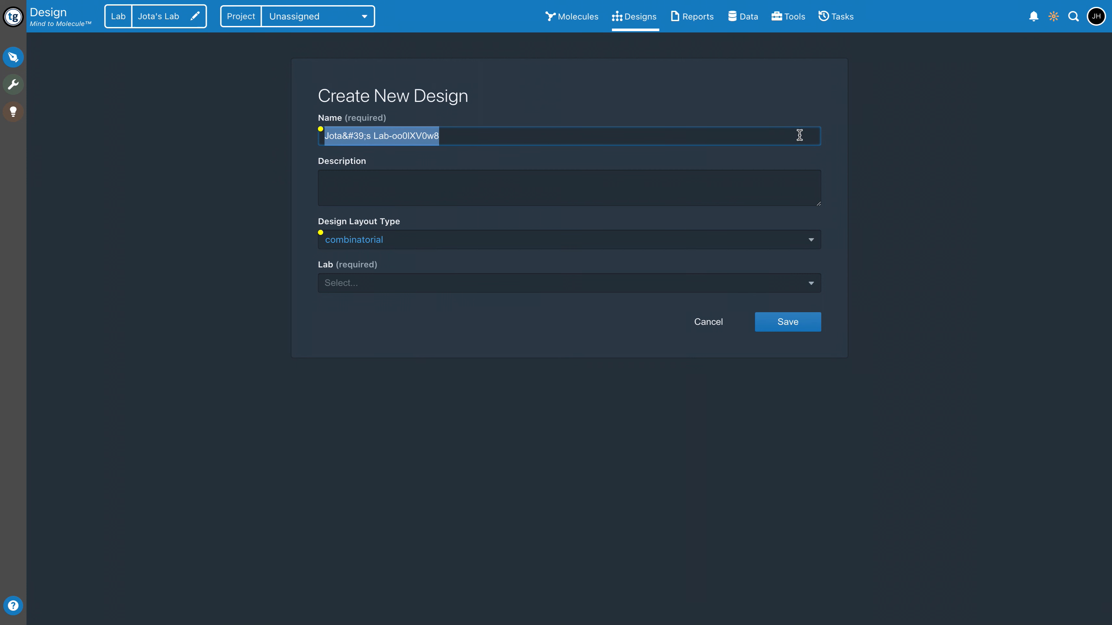
type("Jota demo design")
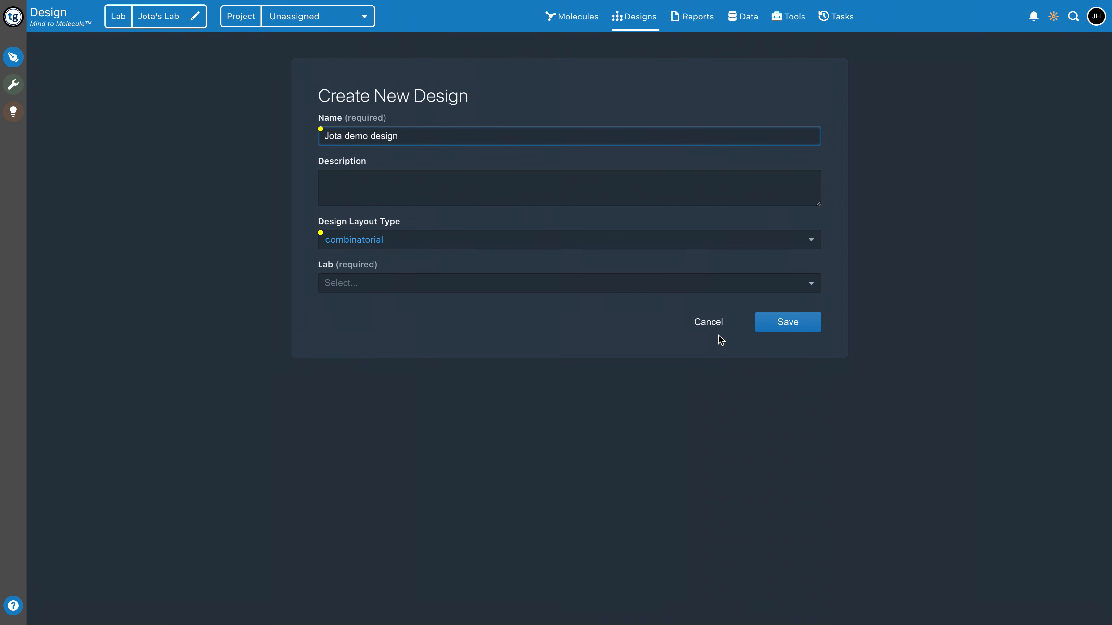
left_click(792, 324)
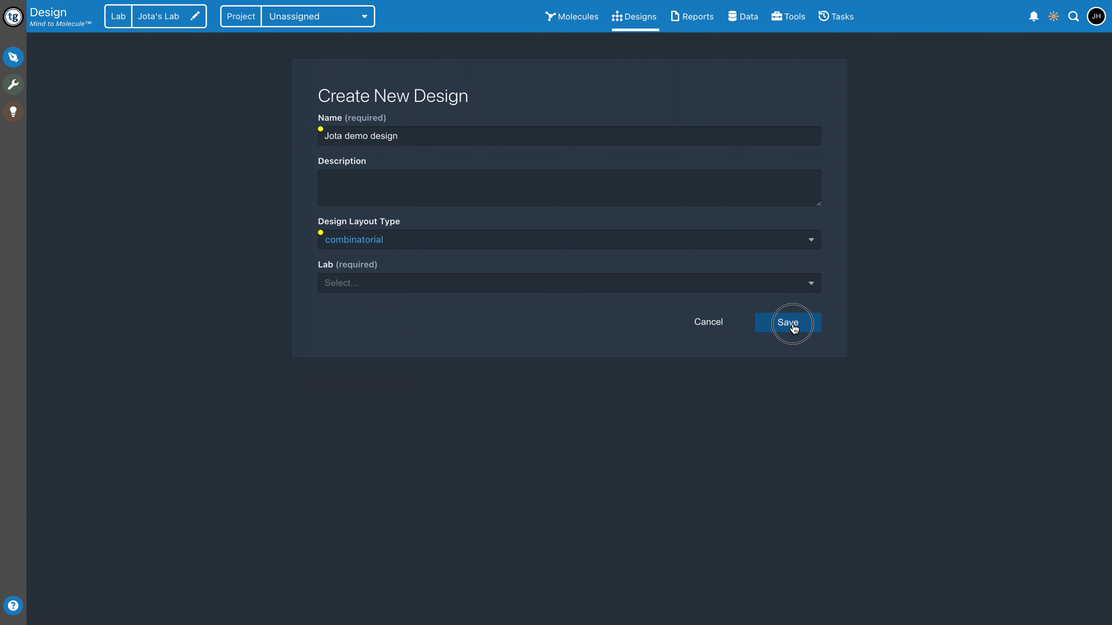
left_click(457, 276)
left_click(354, 306)
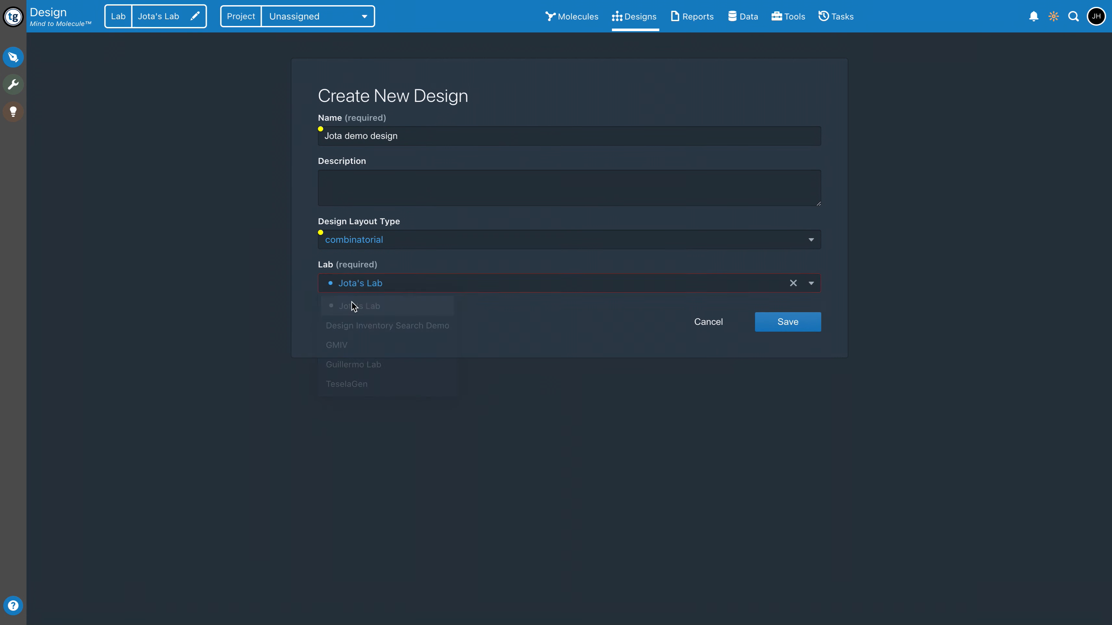
left_click(785, 323)
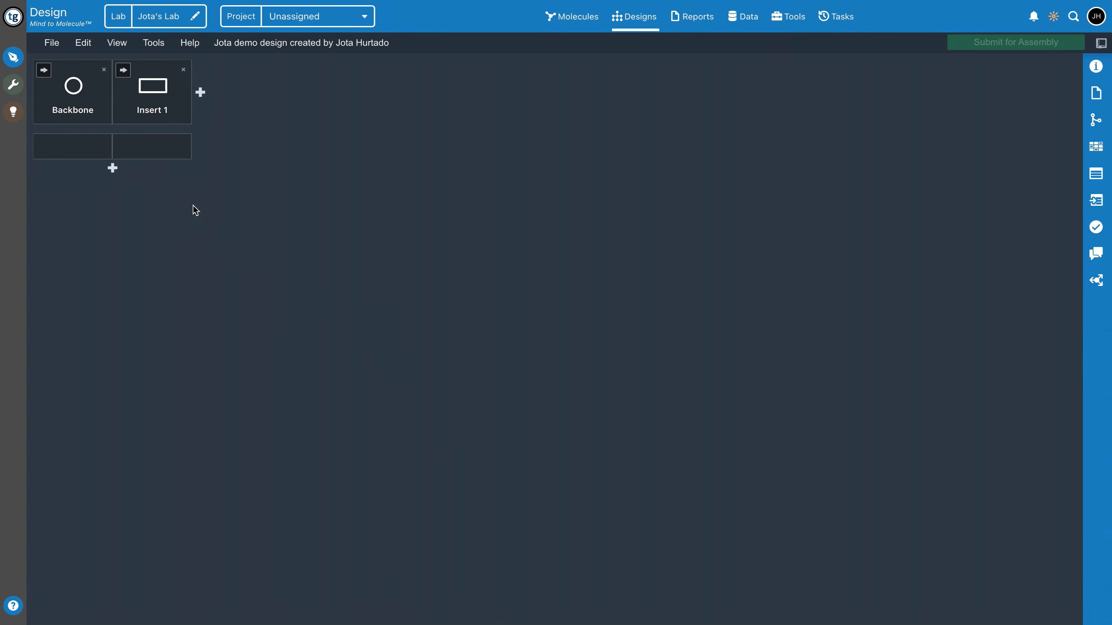
Add three new bins after Insert 1 and two more rows to the design grid
left_click(200, 92)
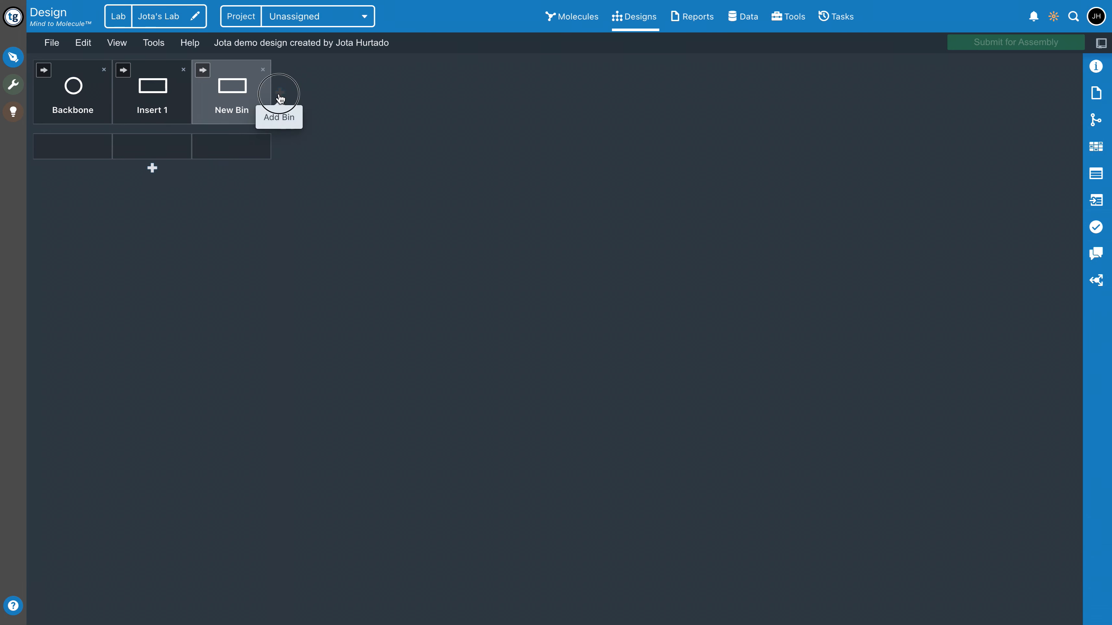
left_click(279, 94)
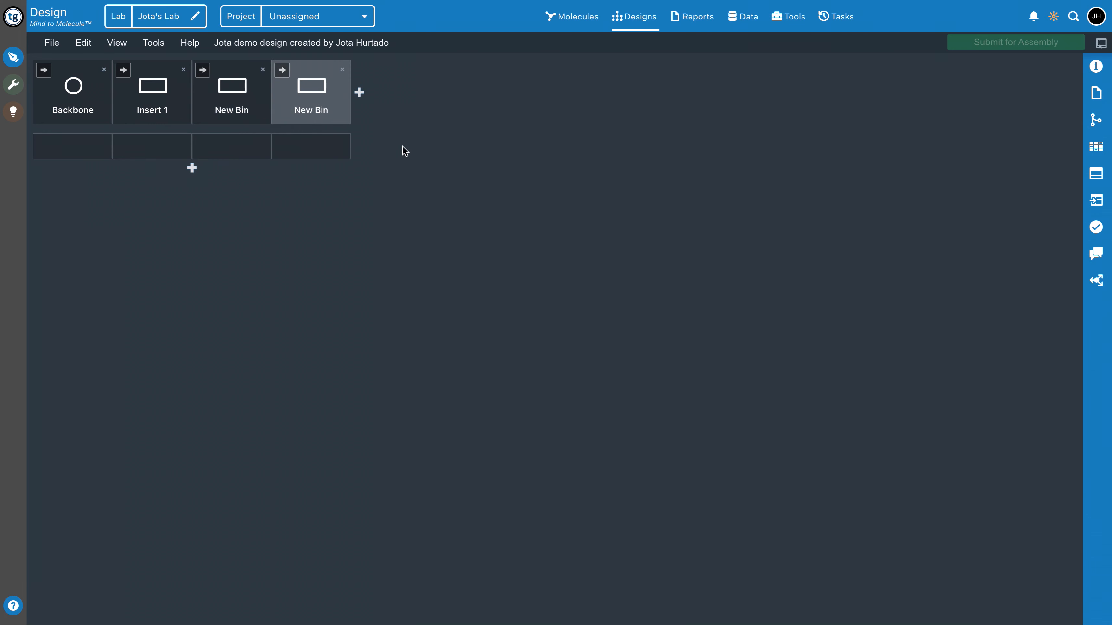
left_click(363, 97)
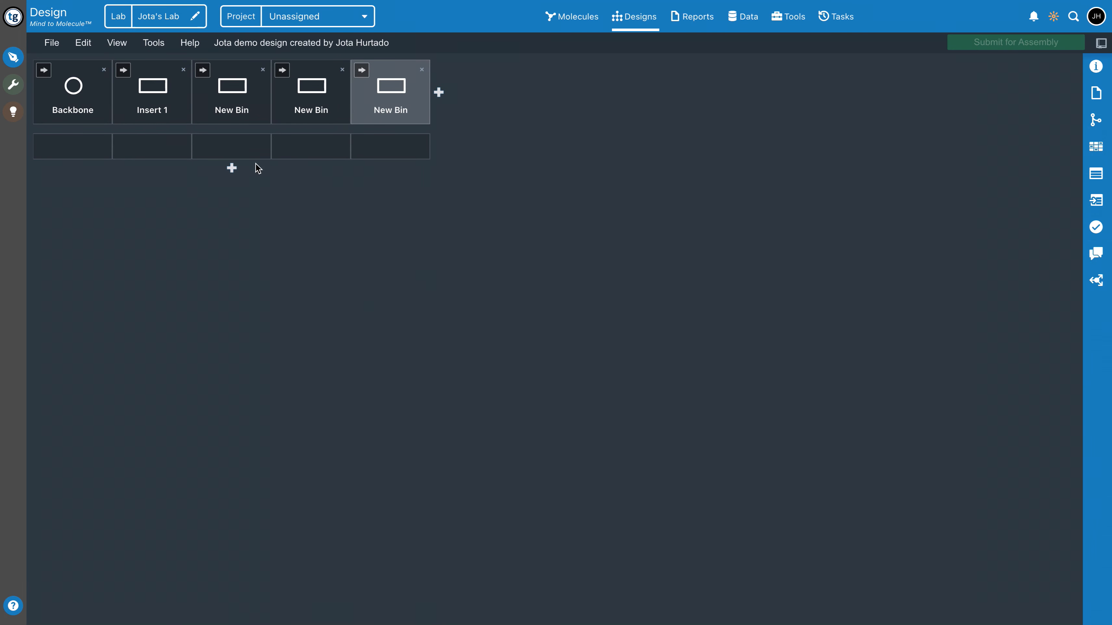
left_click(237, 172)
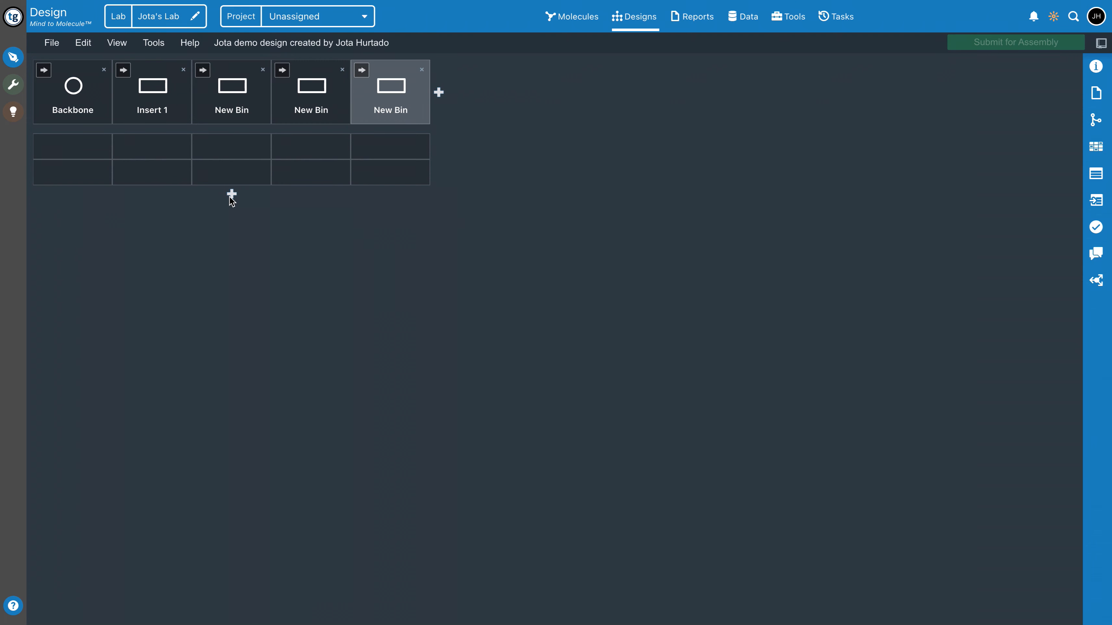
left_click(231, 196)
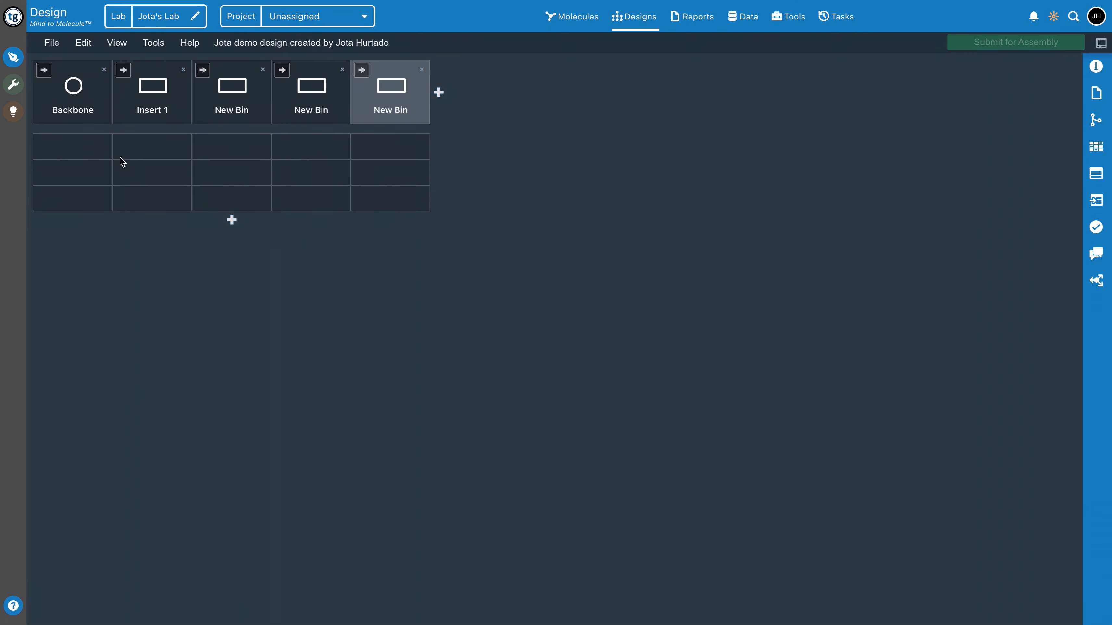
left_click(85, 151)
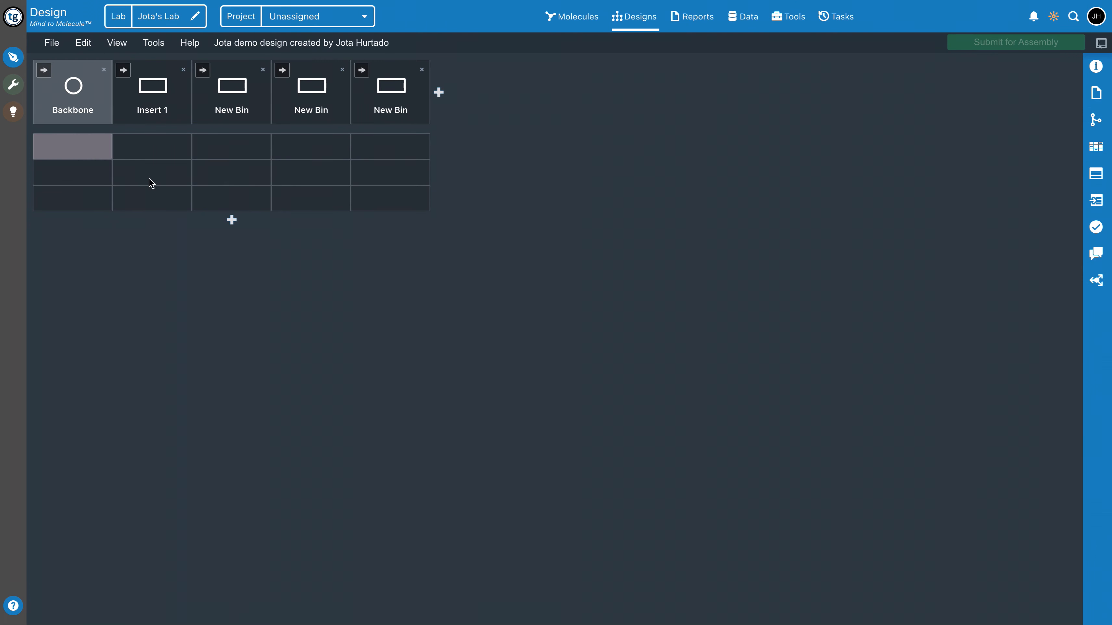
left_click(120, 150)
left_click(236, 170)
left_click(340, 149)
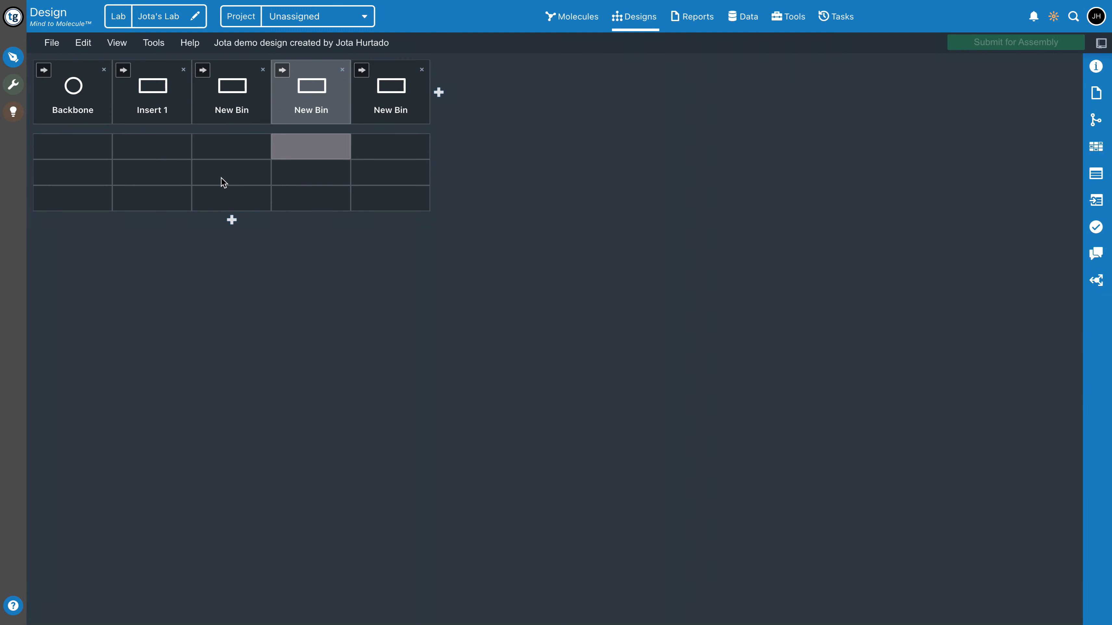
Search the available parts for "vector" and place the first pS8c-vector_backbone in the top cell of the Backbone bin
left_click(88, 155)
double_click(79, 154)
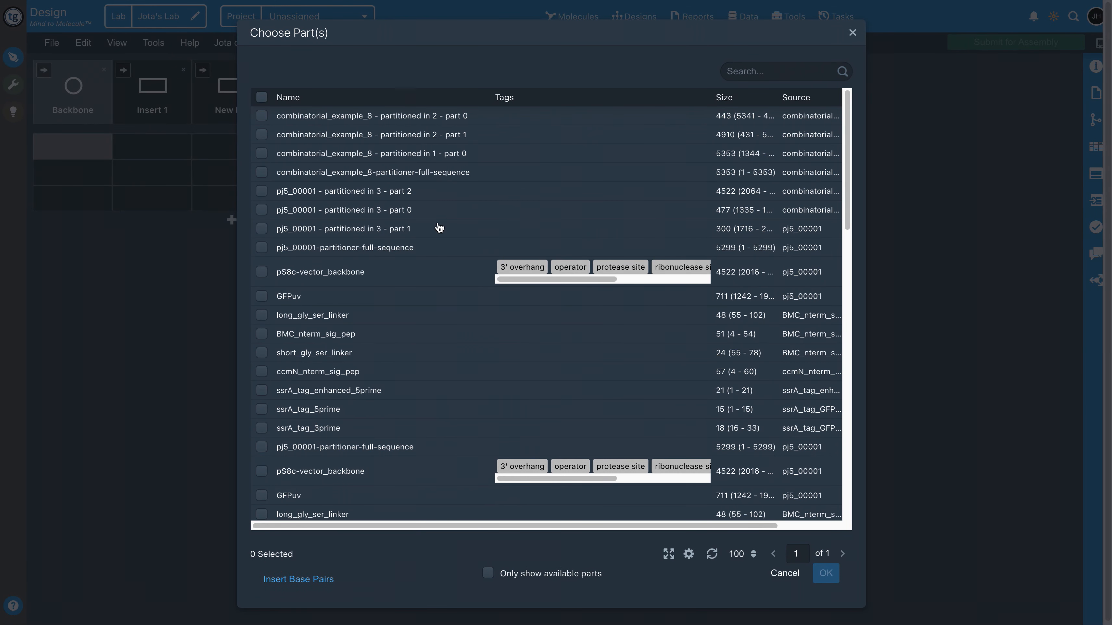
left_click_drag(263, 34, 426, 64)
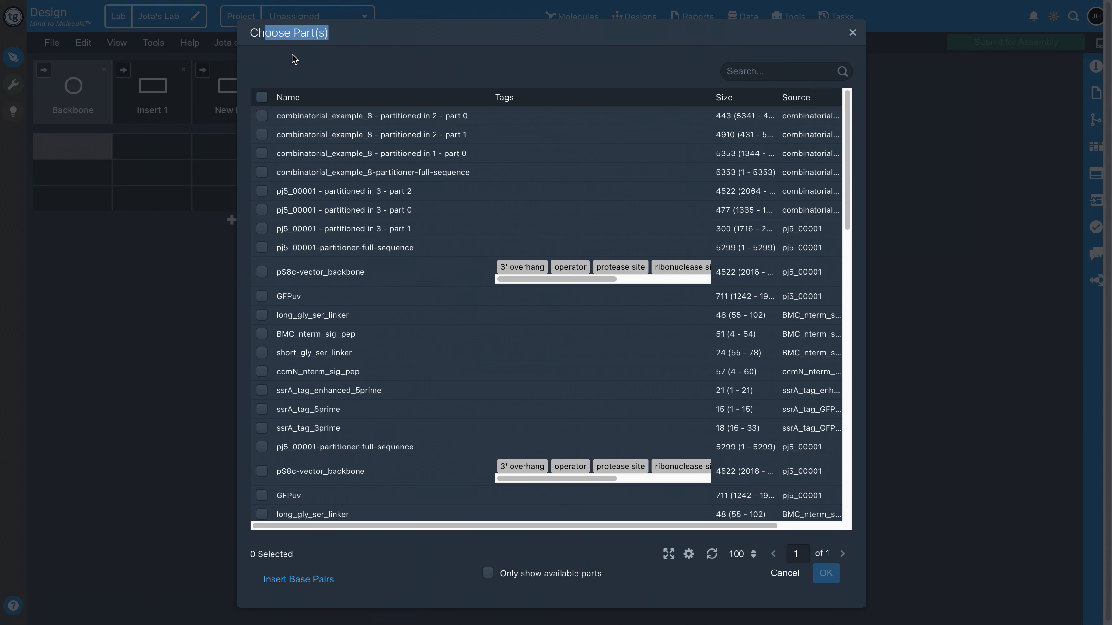
left_click_drag(251, 33, 348, 35)
scroll(377, 292, "down", 1)
scroll(373, 298, "down", 1)
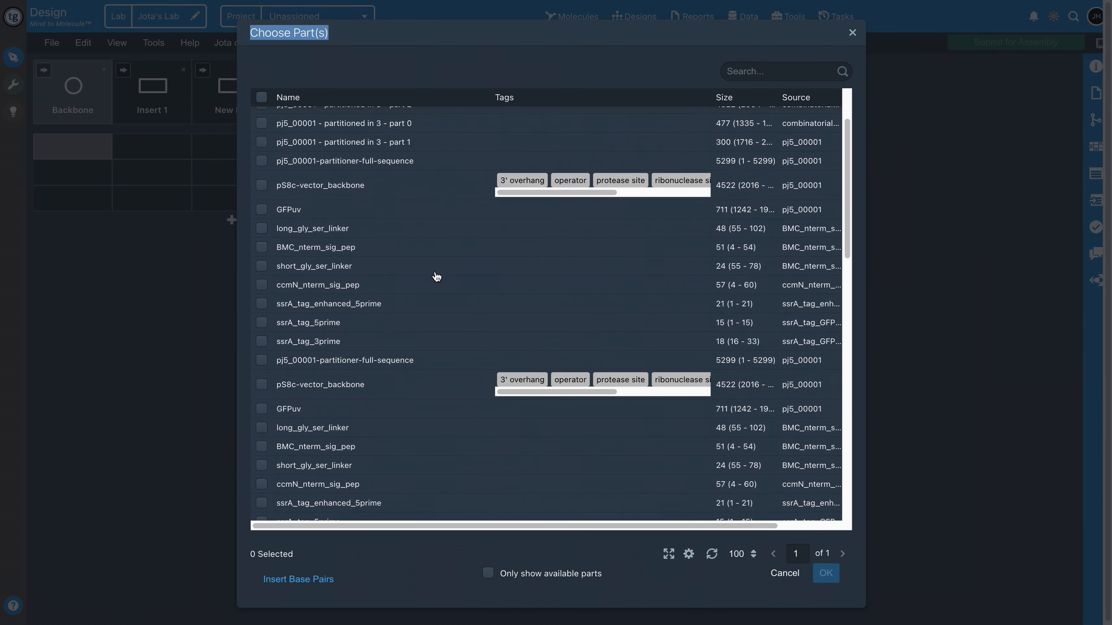
scroll(503, 245, "up", 2)
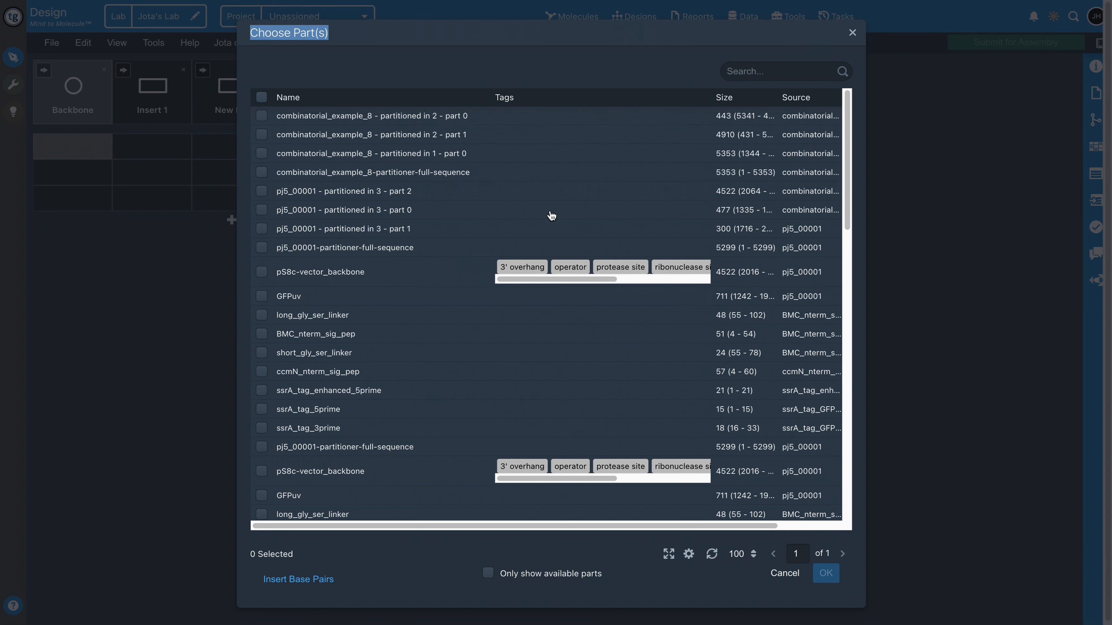
left_click(803, 77)
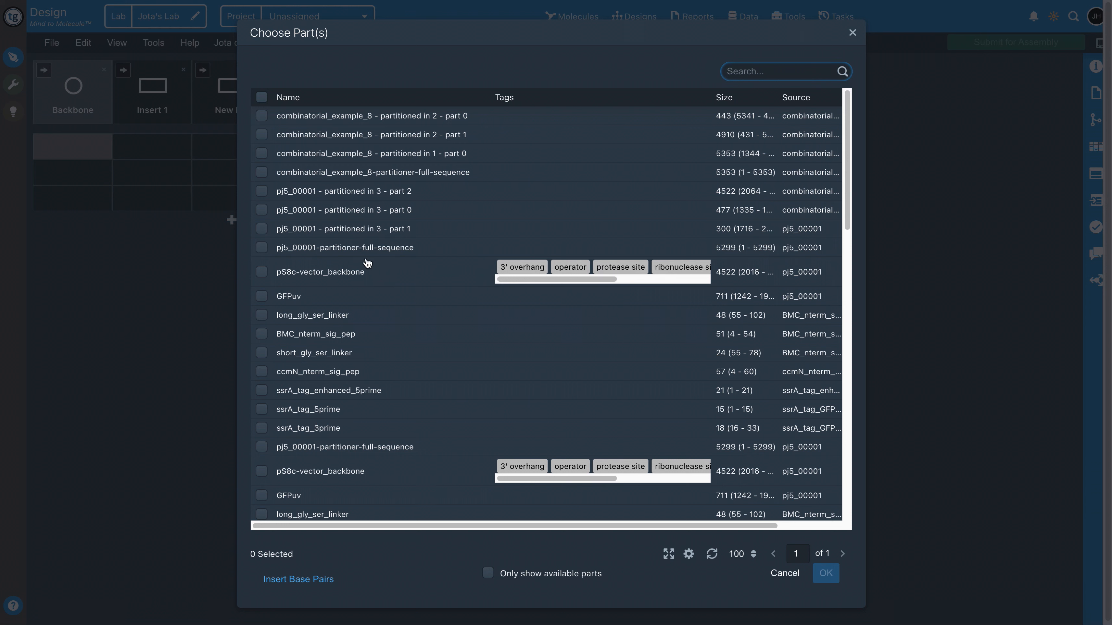
type("vector")
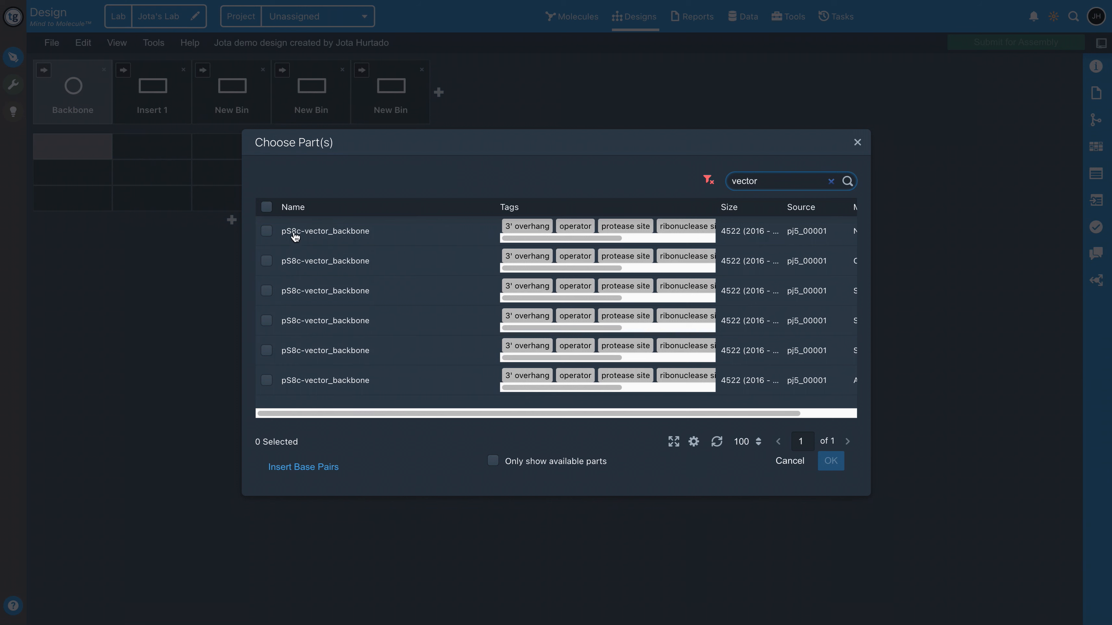
left_click(267, 233)
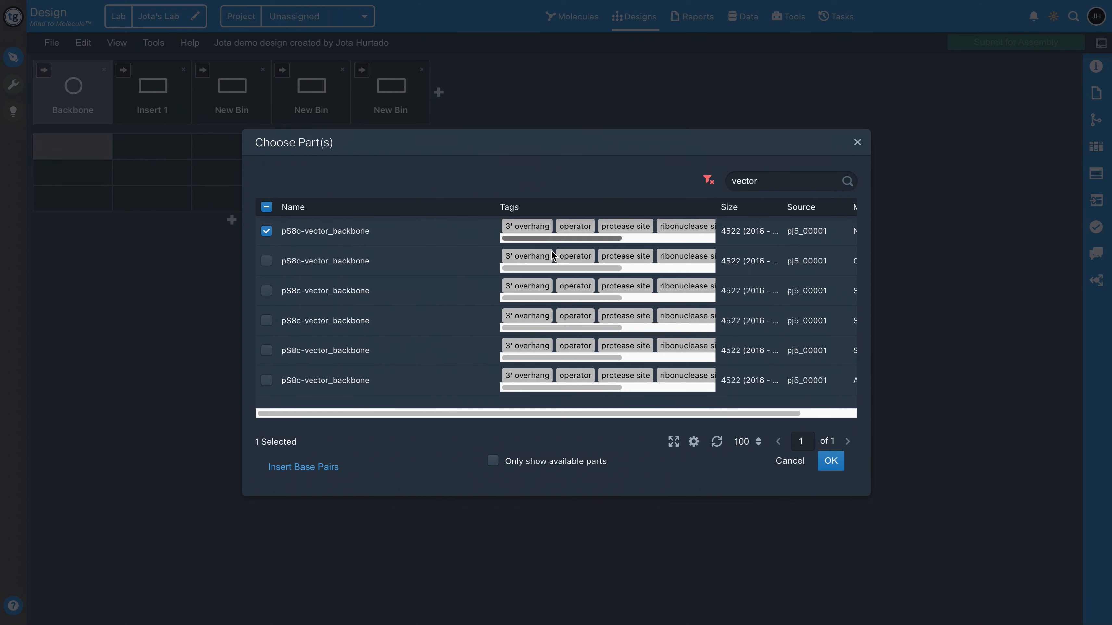
left_click(830, 461)
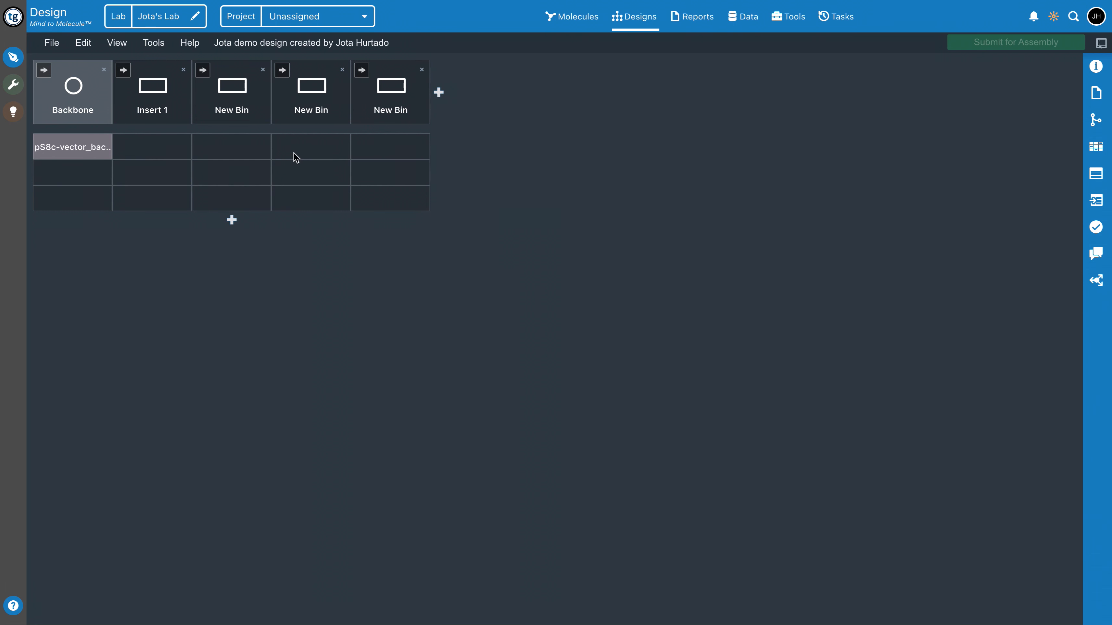
Return to the list of designs and open the Combinatorial GG design
left_click(638, 23)
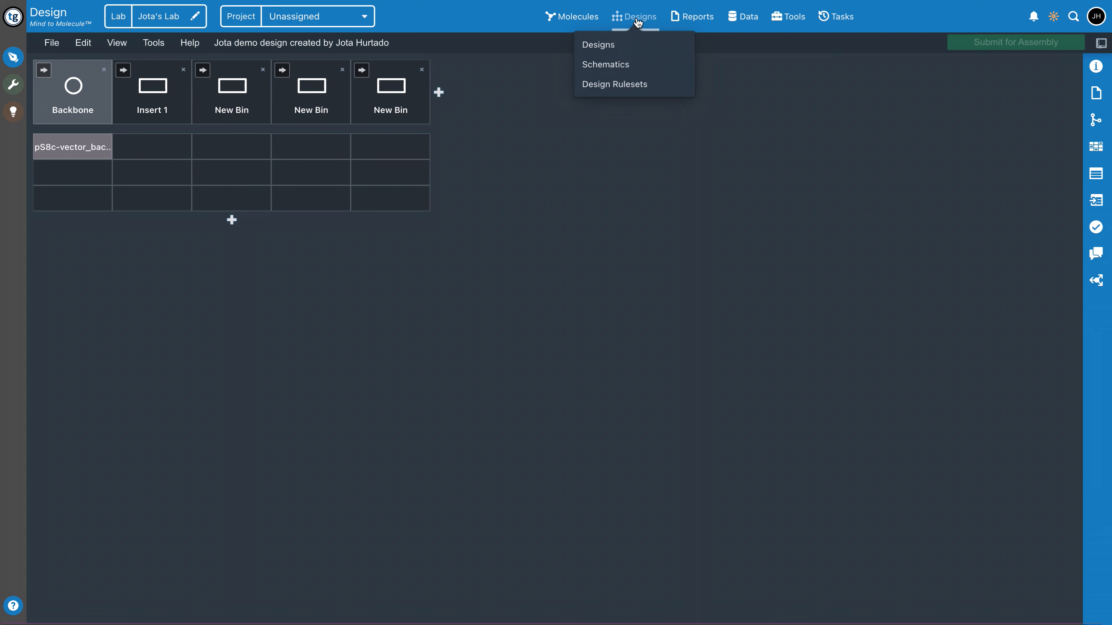
left_click(643, 43)
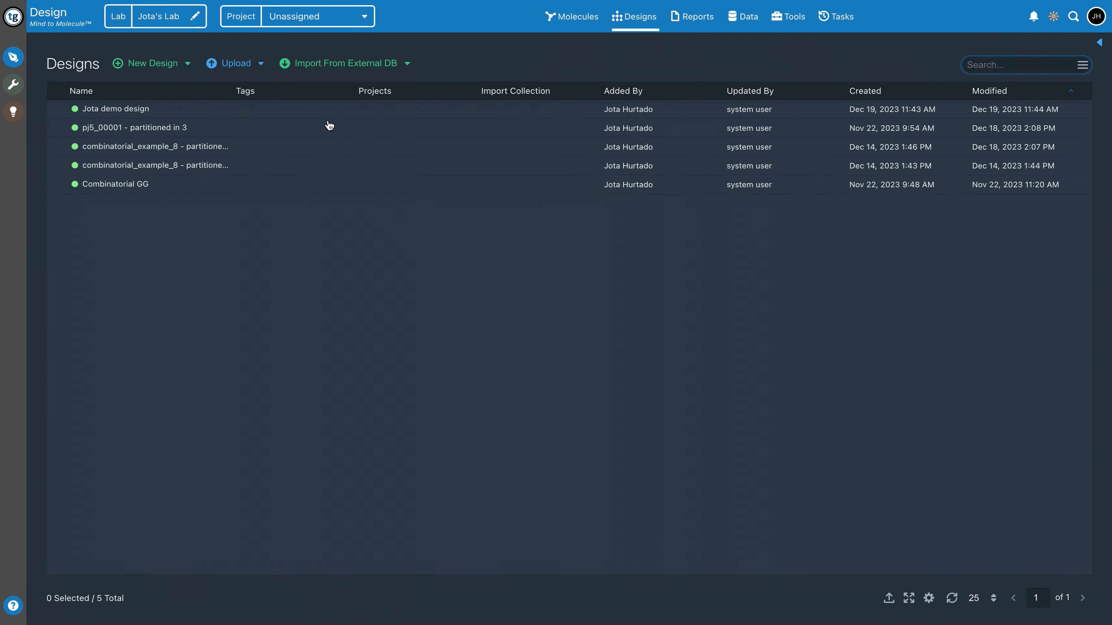
left_click(116, 186)
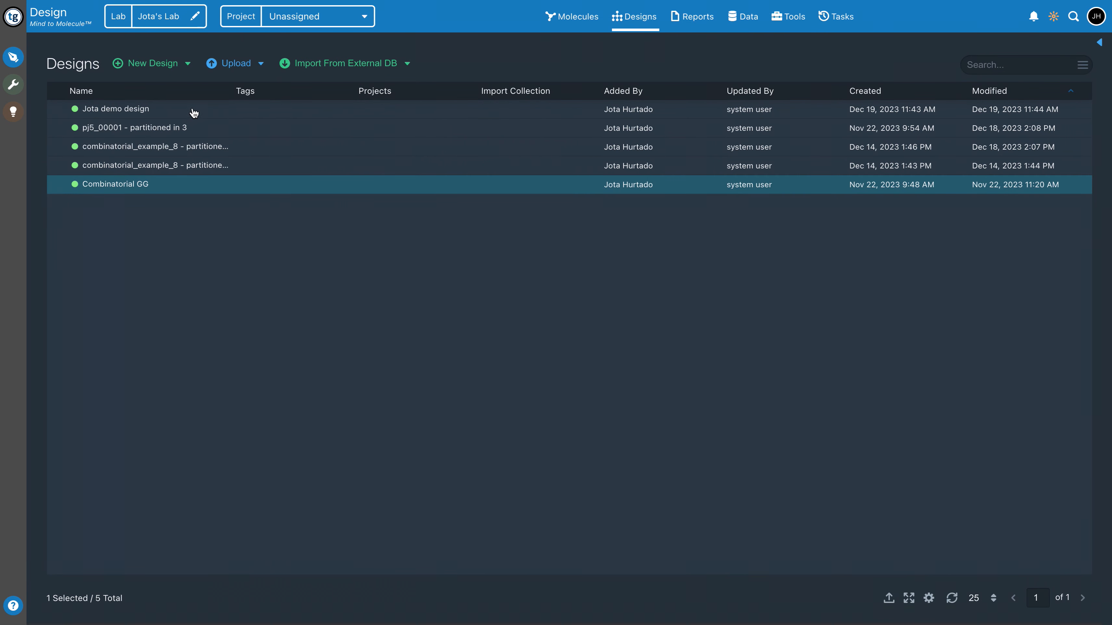
double_click(130, 189)
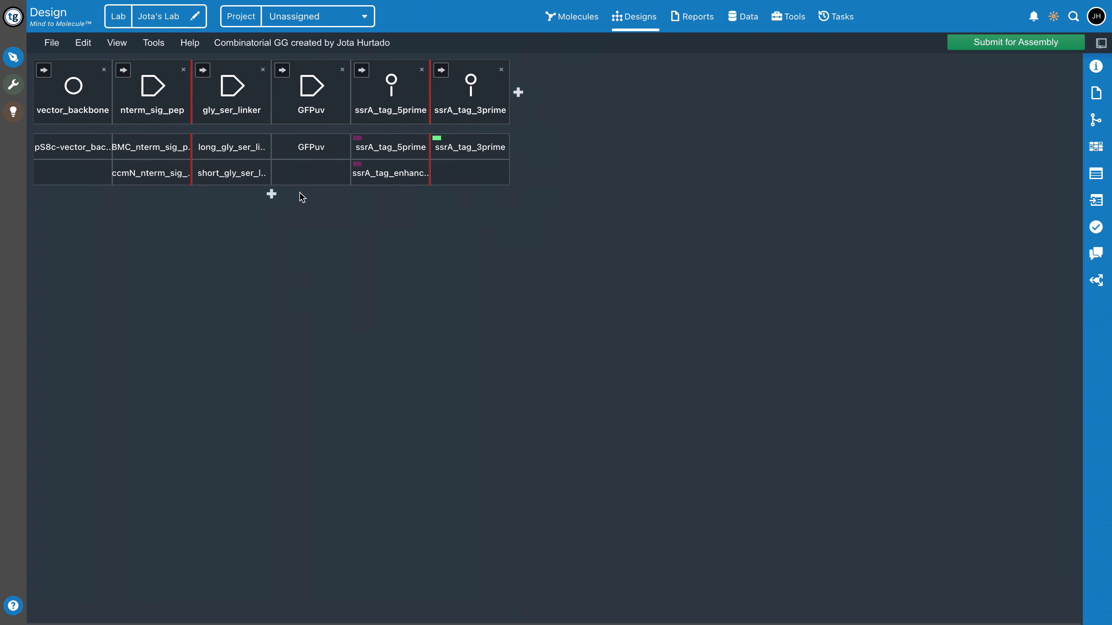
Review the design details and assembly reports of Combinatorial GG, and examine the possible combinations in its assembly reaction details
left_click(1095, 67)
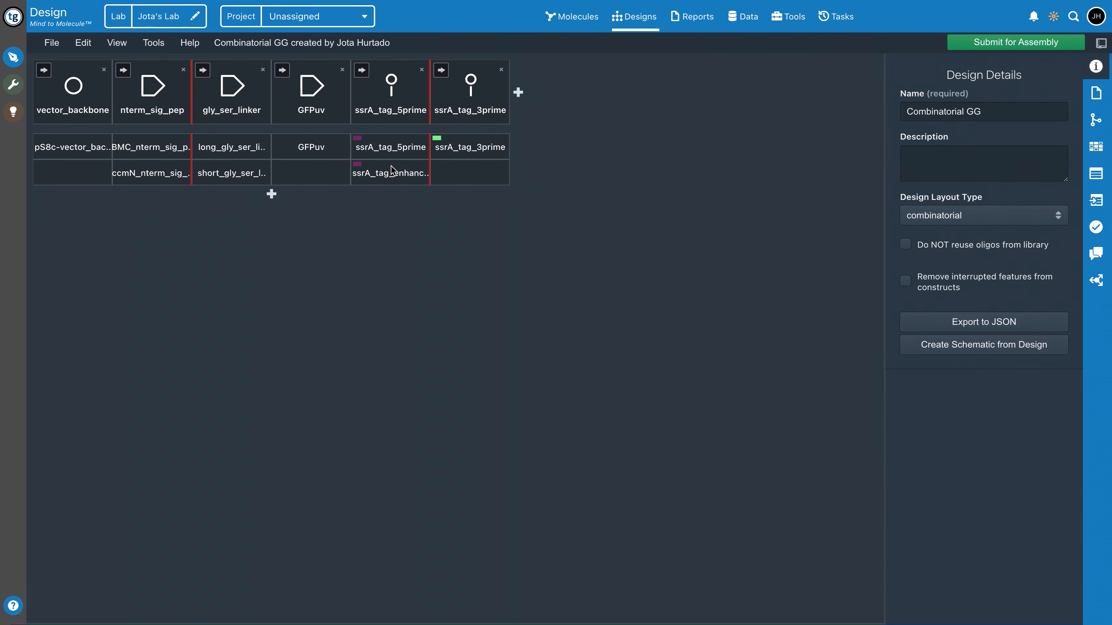
left_click(1095, 92)
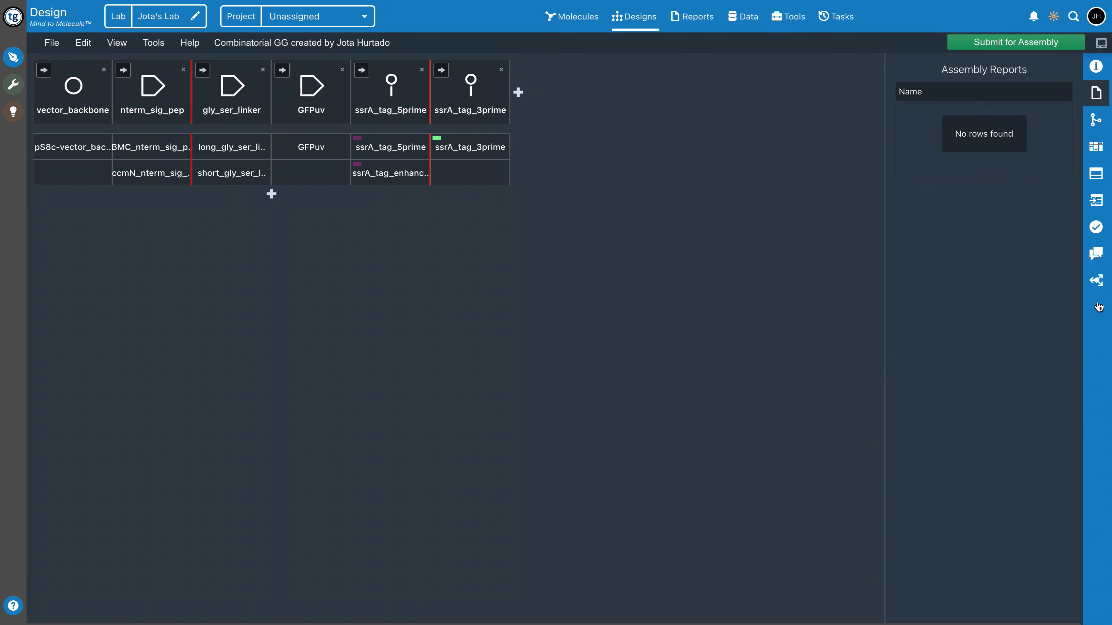
left_click(1096, 119)
double_click(1008, 89)
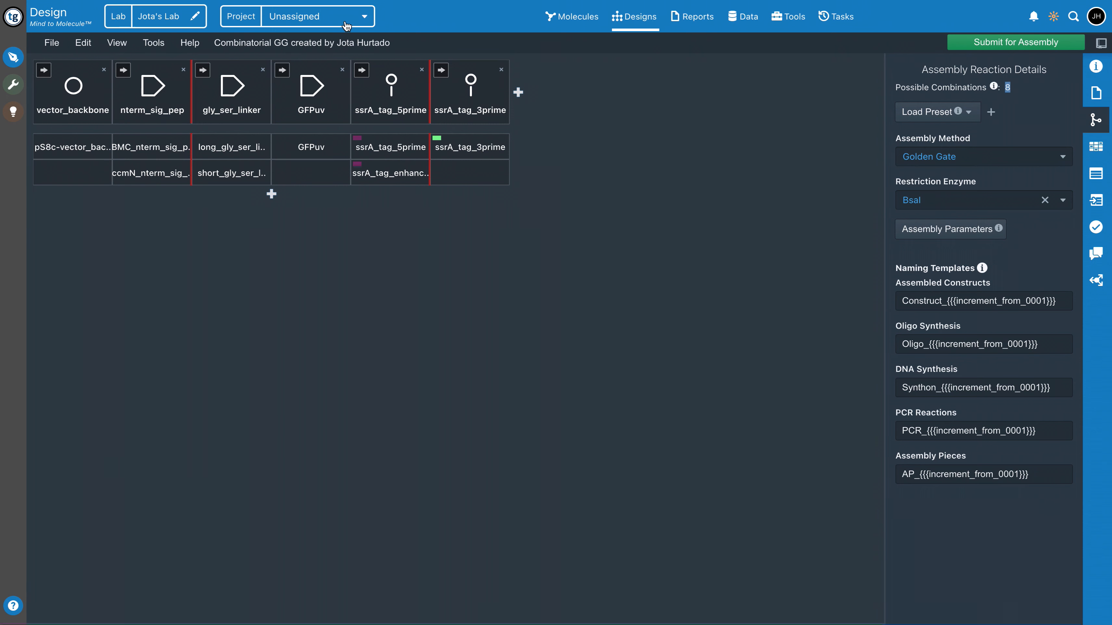
Examine the part details of GFPuv and long_gly_ser_linker in the design grid, ending on the GFPuv part
left_click(295, 157)
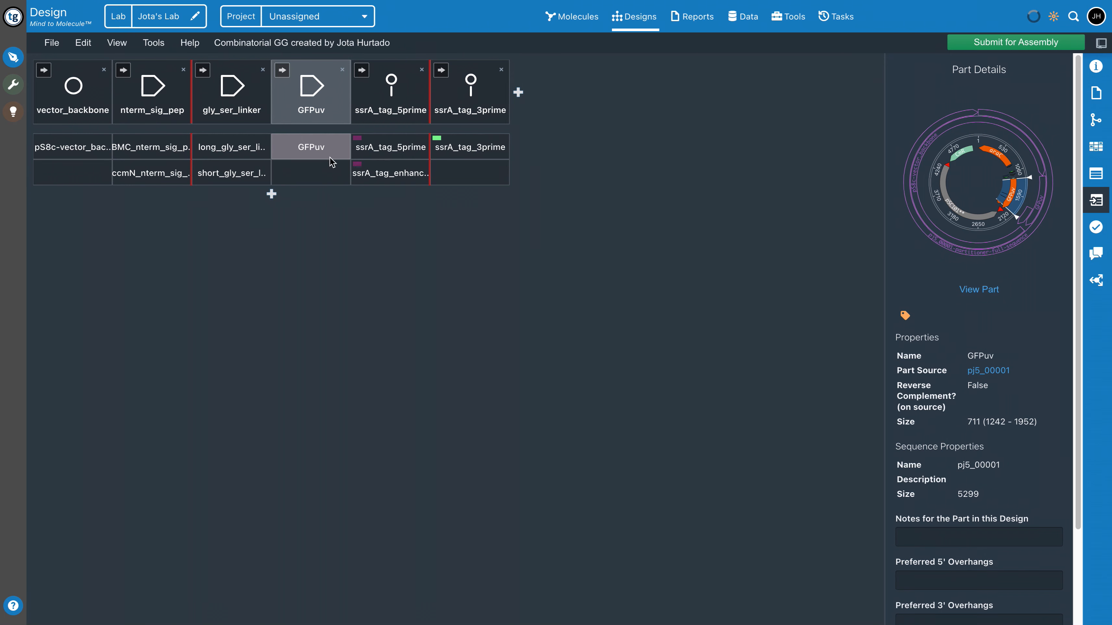
left_click(381, 142)
left_click(292, 147)
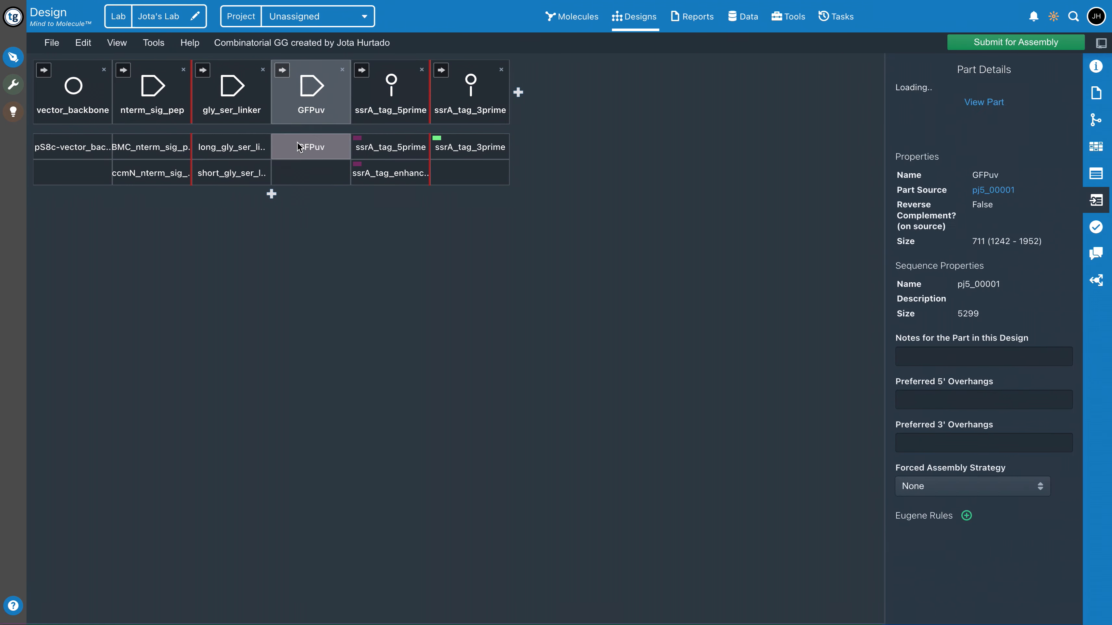
left_click(245, 148)
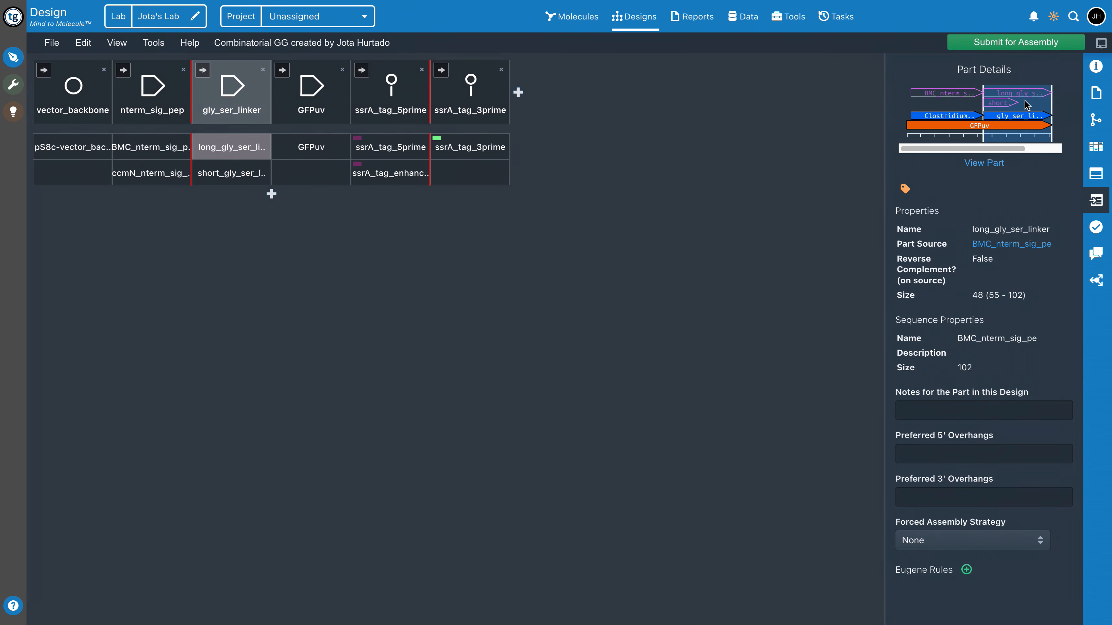
left_click(305, 152)
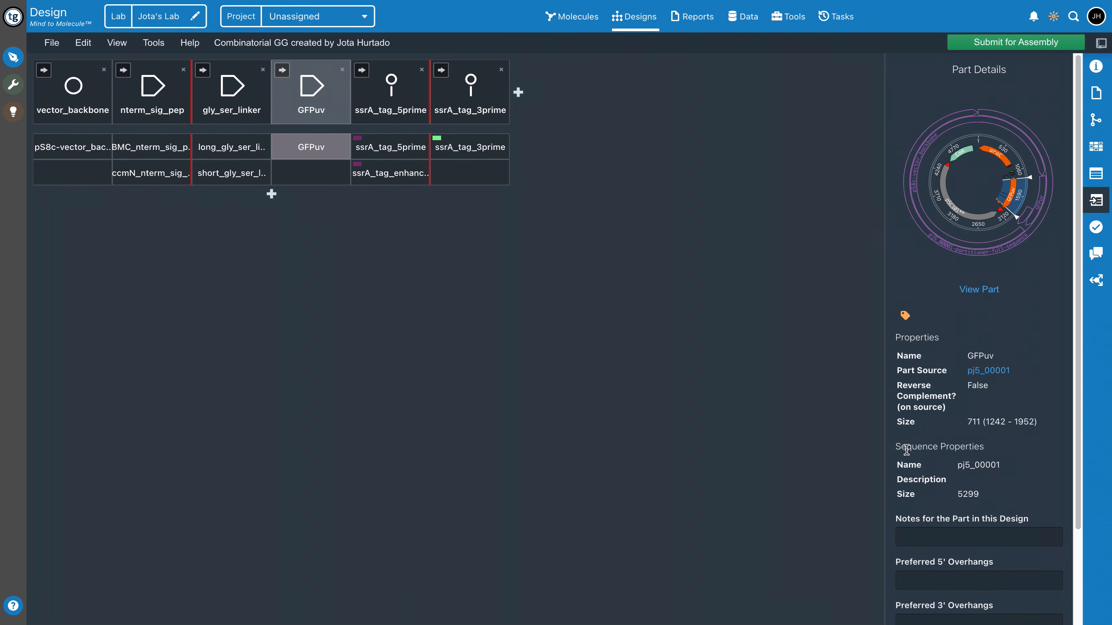
Examine the rest of GFPuv's part details, including its notes, preferred overhangs, forced assembly strategy and Eugene rules
scroll(972, 250, "down", 1)
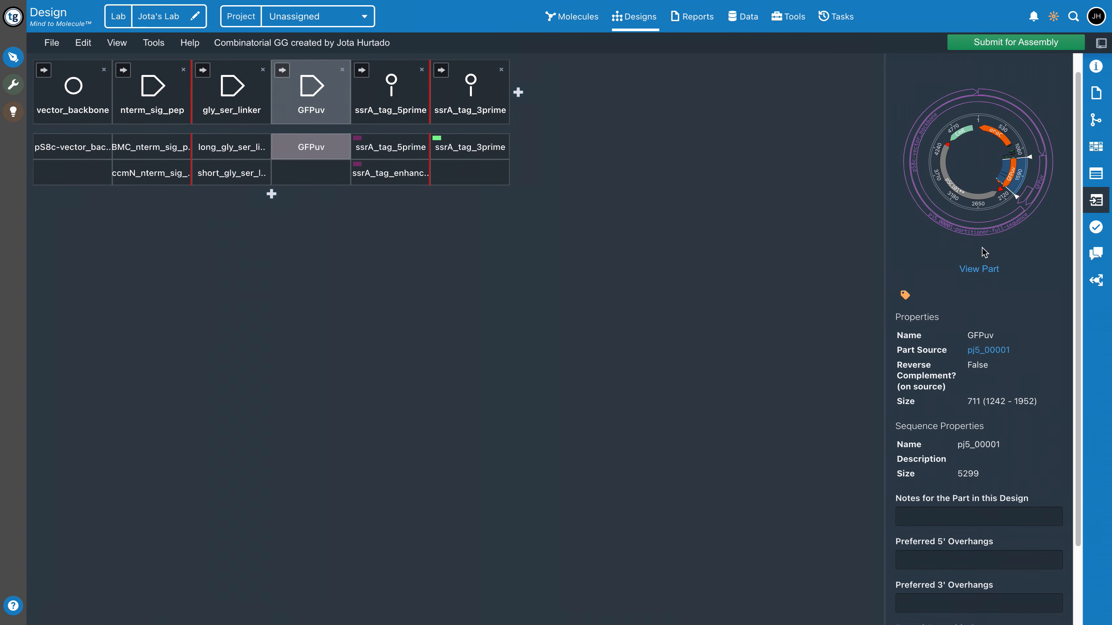
scroll(984, 250, "down", 2)
scroll(972, 492, "down", 3)
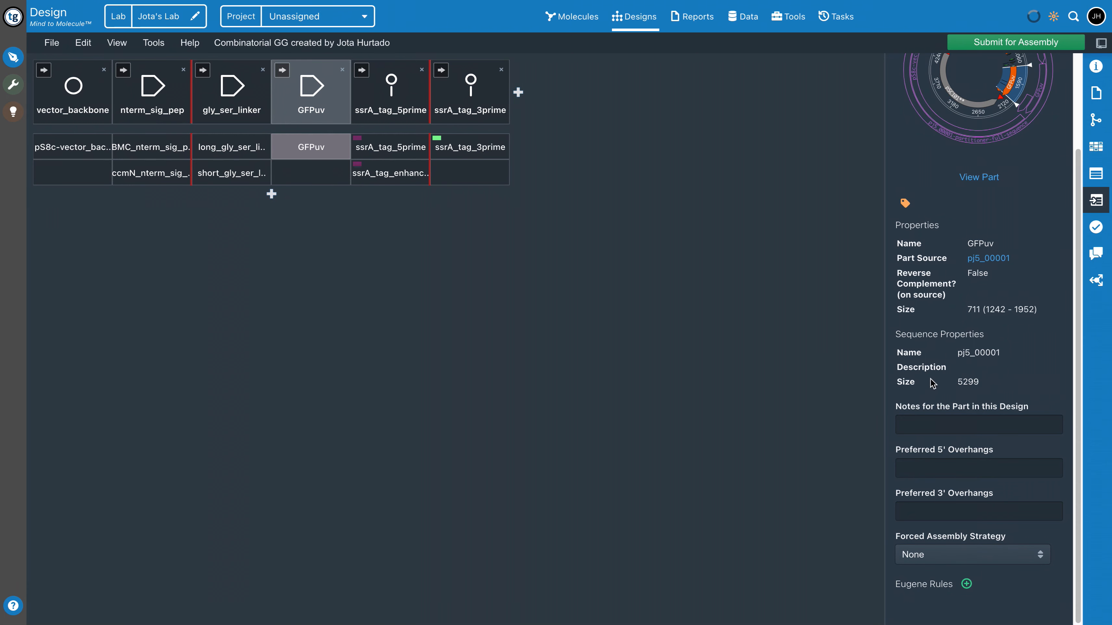
scroll(969, 326, "up", 3)
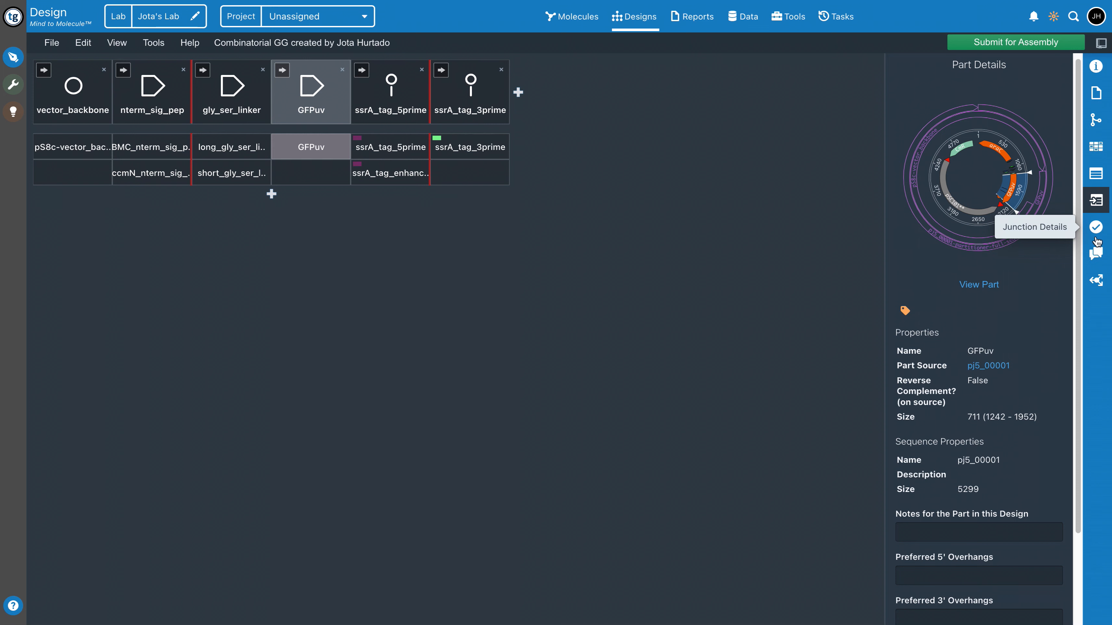
View the comments, design review and assembly reports of the Combinatorial GG design
left_click(1096, 254)
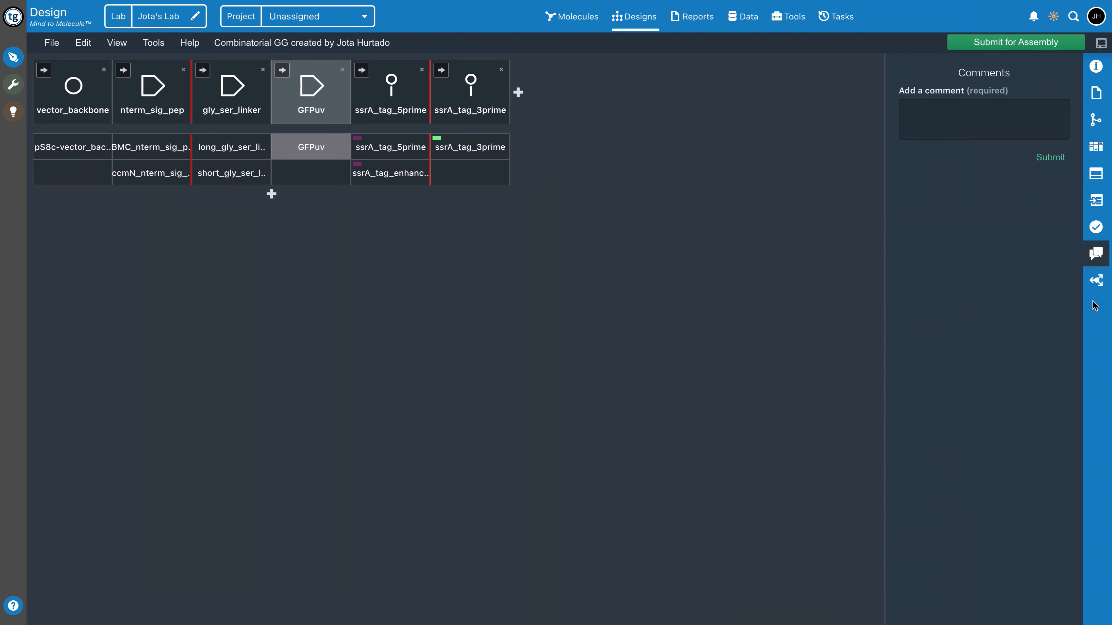
left_click(1102, 288)
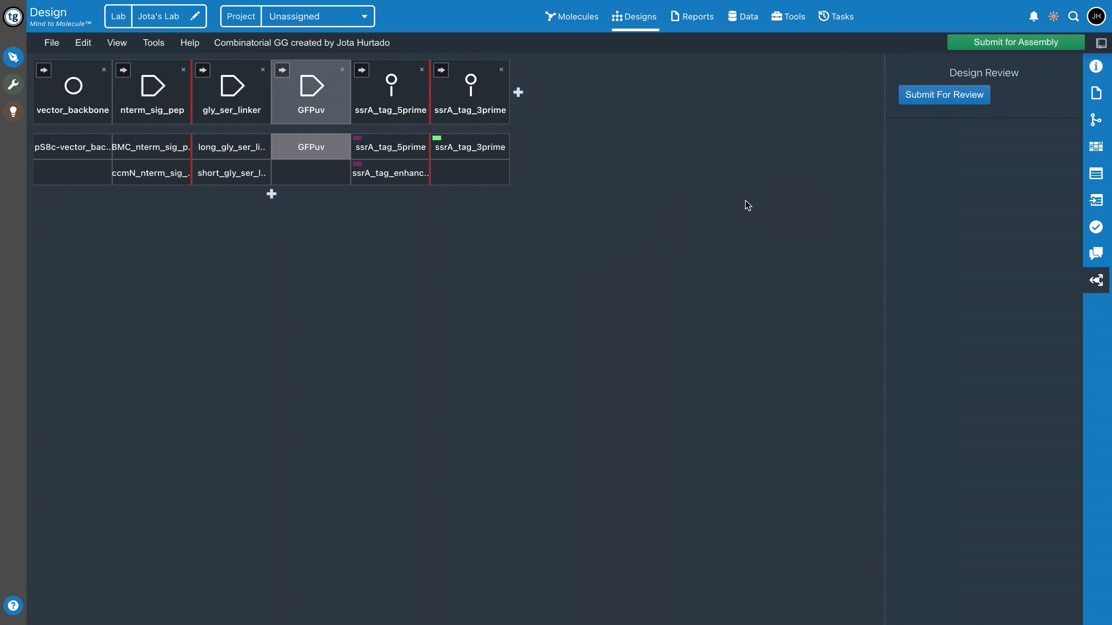
left_click(1095, 93)
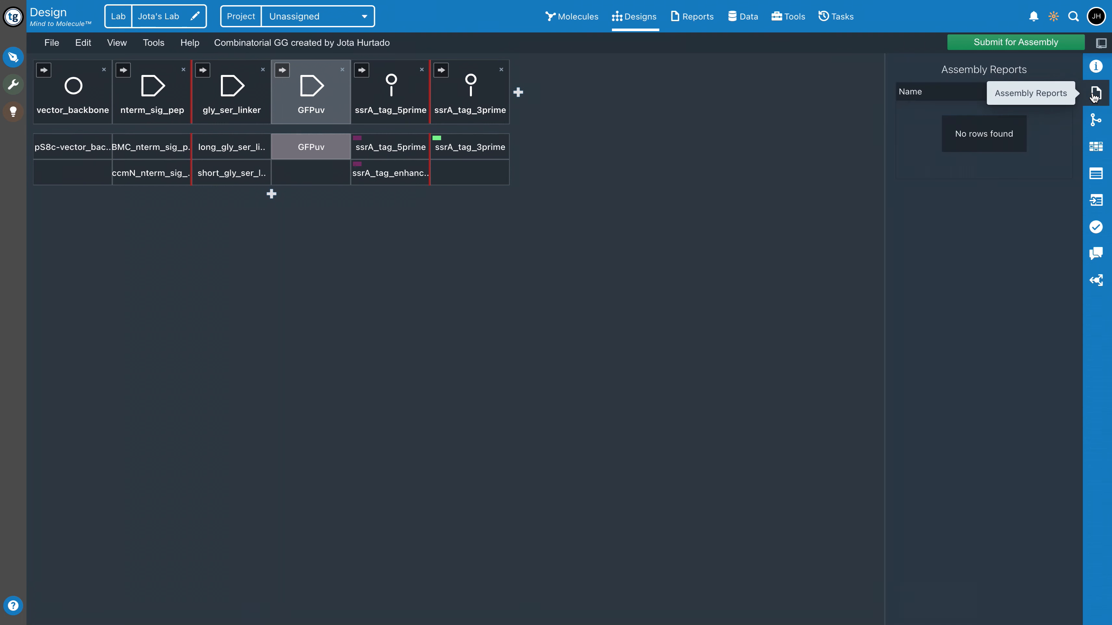
Show the assembly reaction details and look through the available assembly methods
left_click(1086, 119)
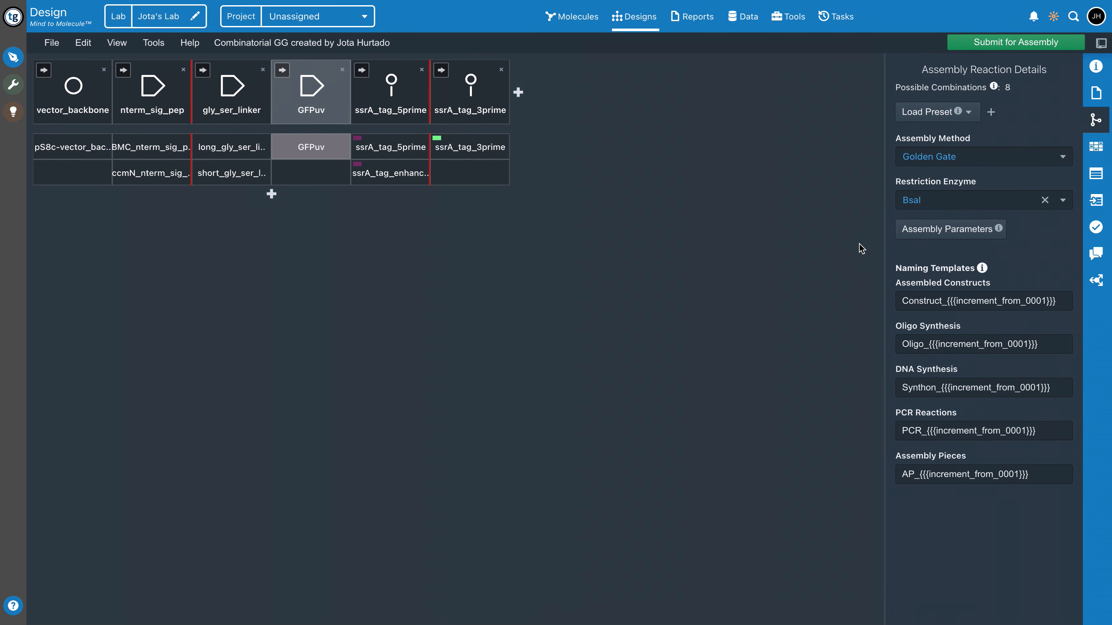
left_click(1062, 157)
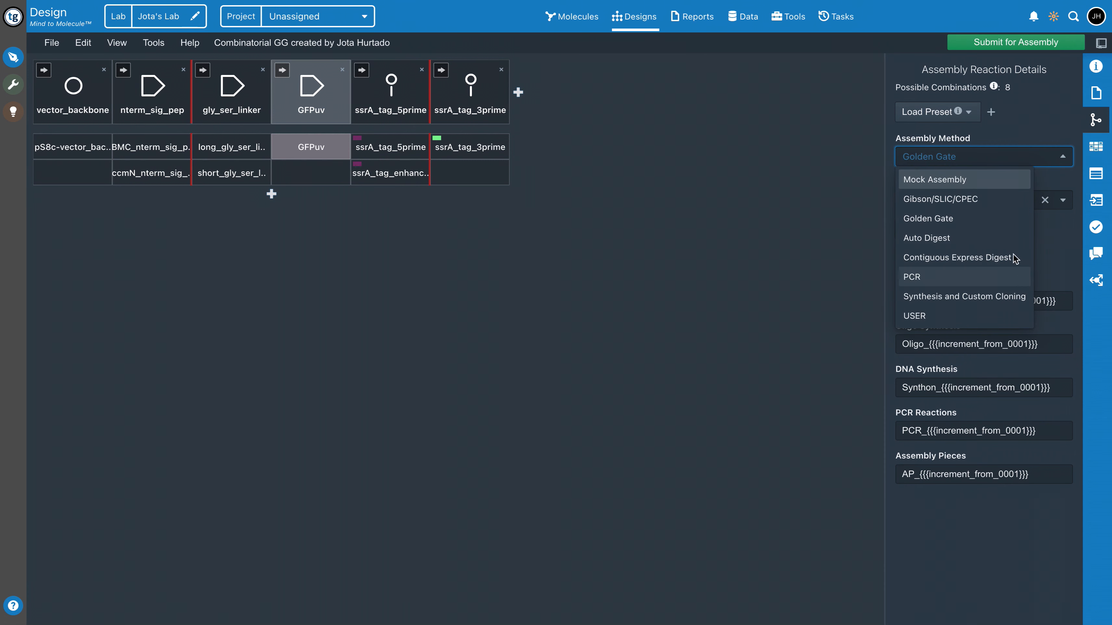
left_click(1062, 157)
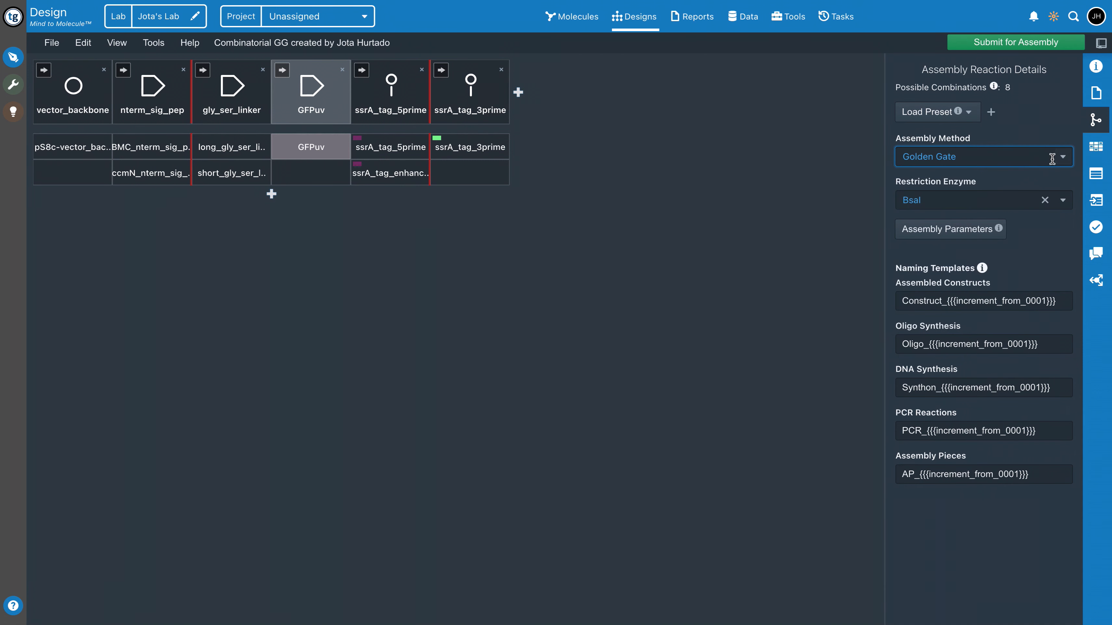
Open the assembly parameters and examine the primer maximum and minimum size settings
left_click(933, 231)
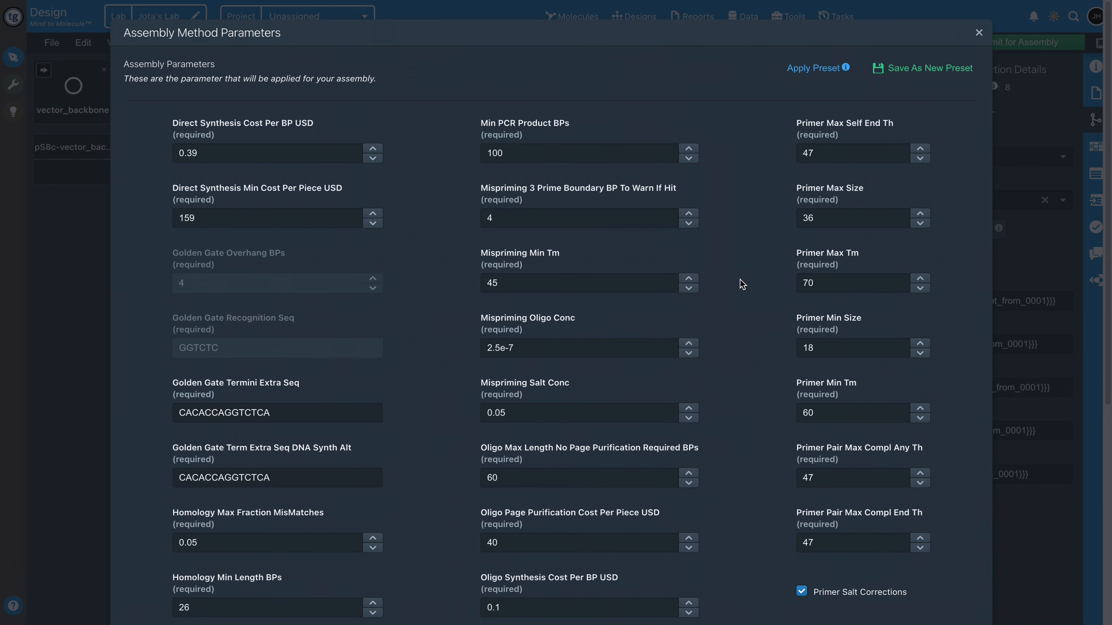
left_click_drag(802, 188, 839, 188)
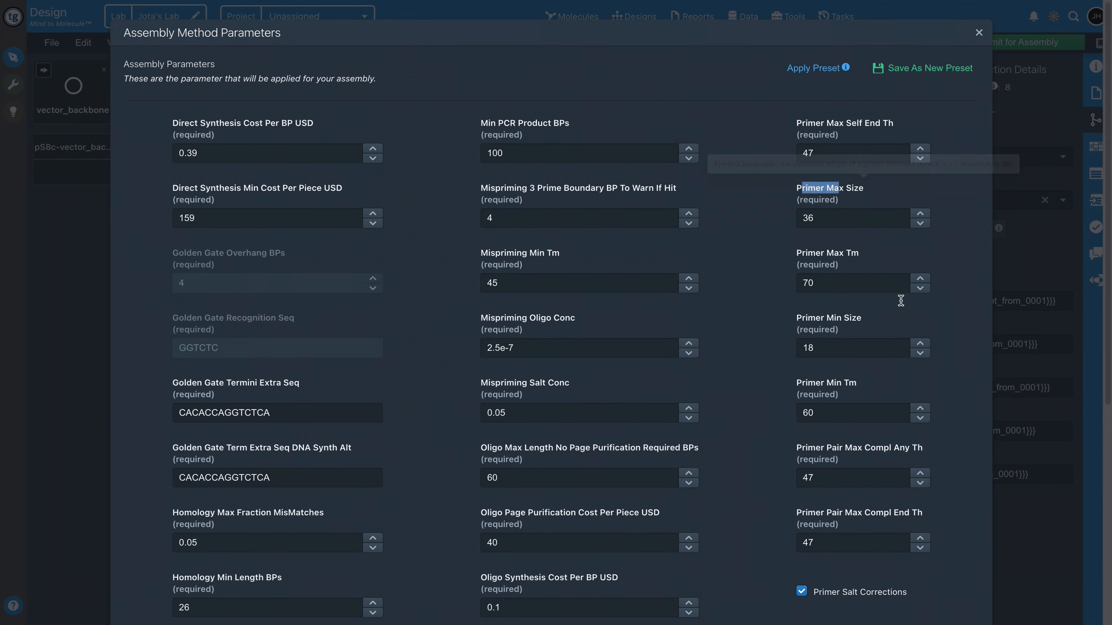
left_click(798, 322)
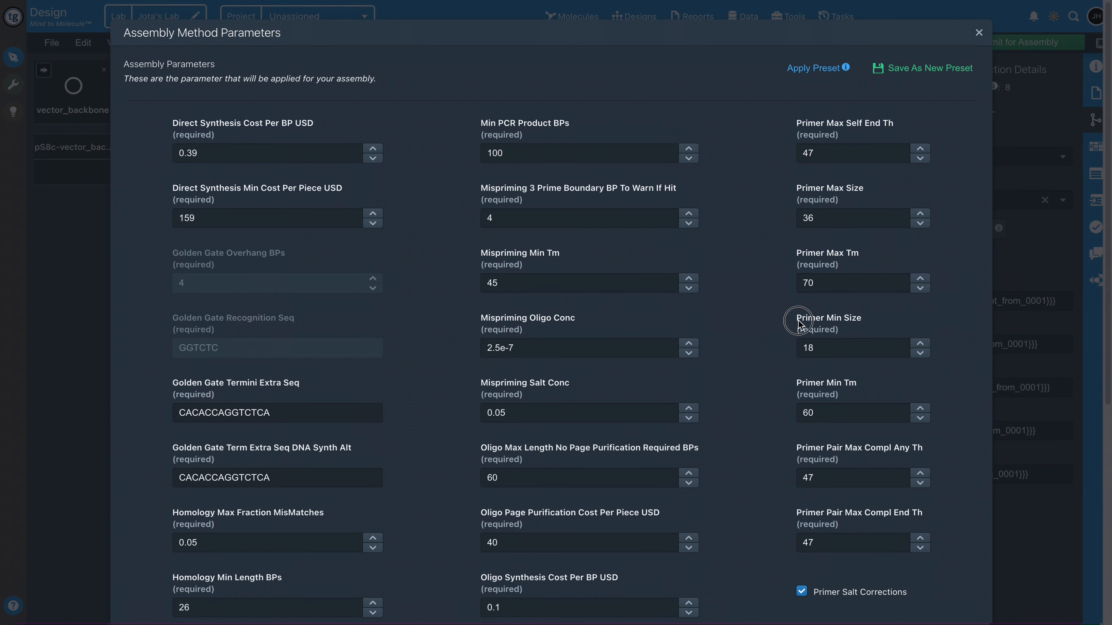
triple_click(799, 323)
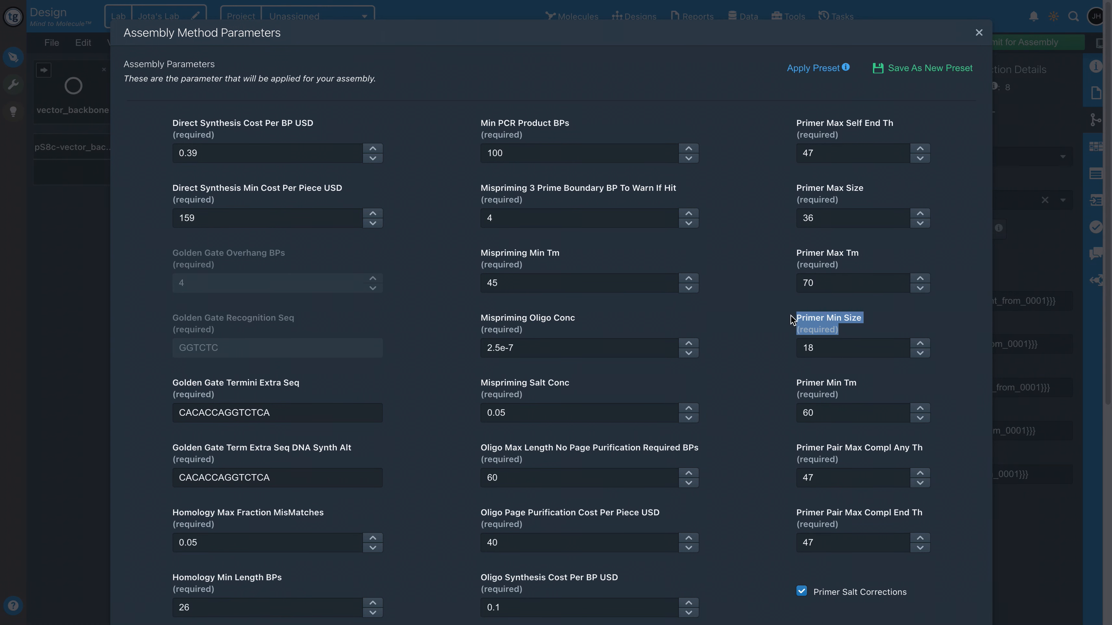
left_click(778, 330)
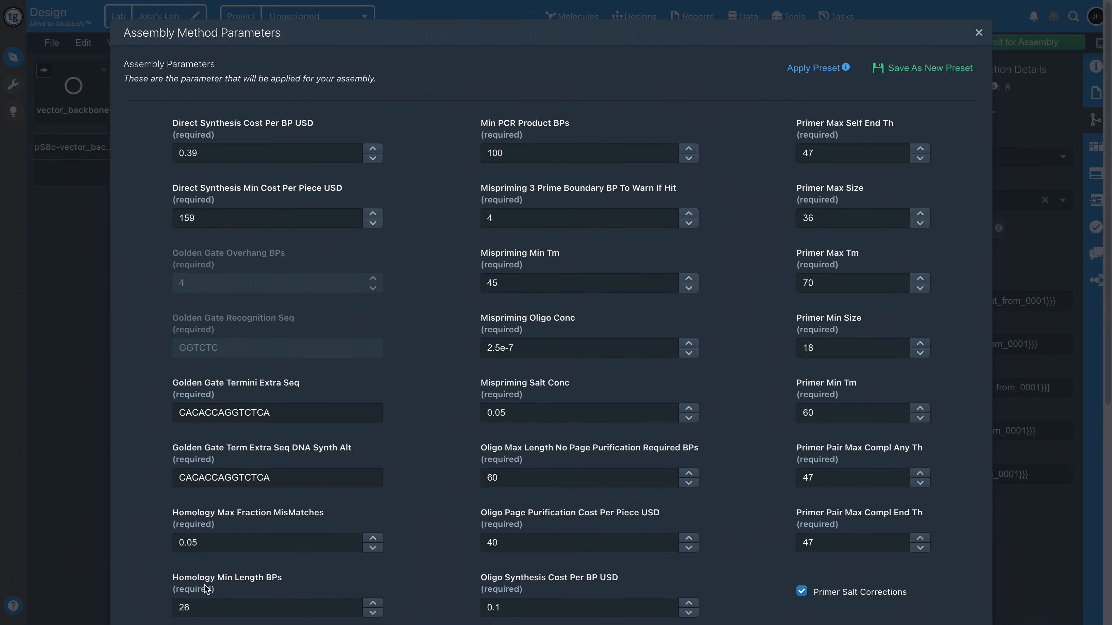
Review the full set of assembly method parameters, including synthesis, mispriming, oligo and primer settings, and leave without saving
scroll(477, 272, "down", 1)
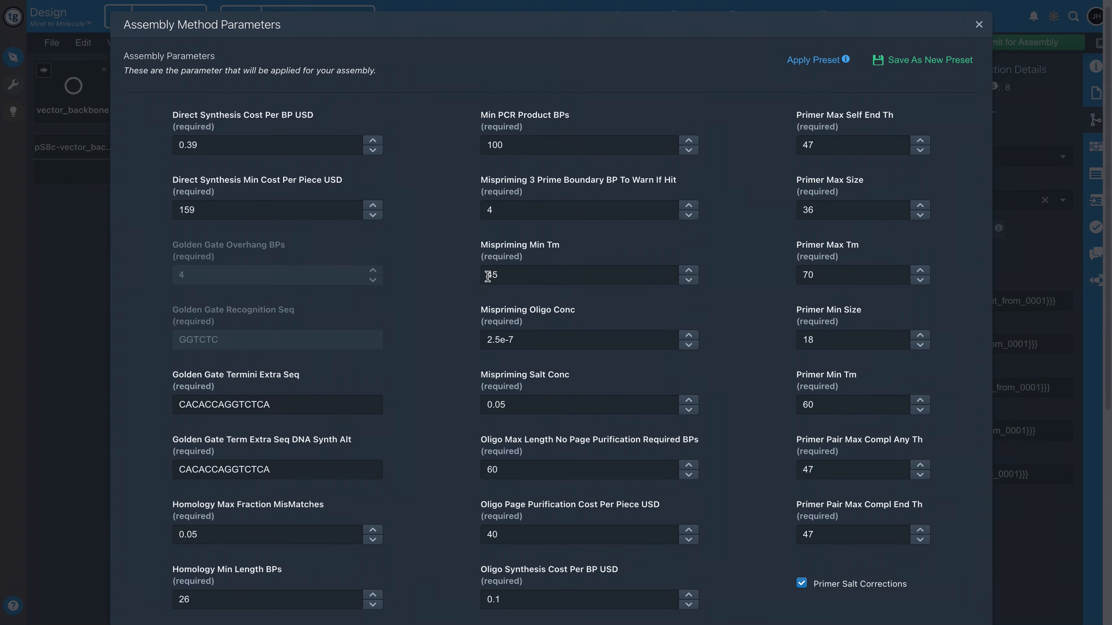
scroll(436, 204, "down", 1)
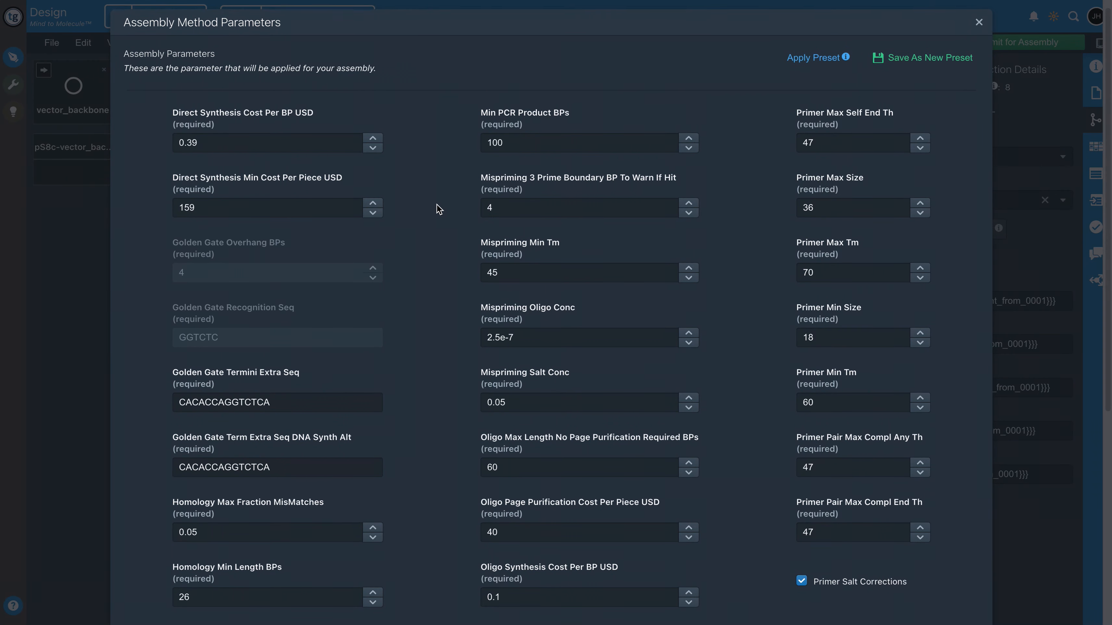
scroll(436, 204, "down", 5)
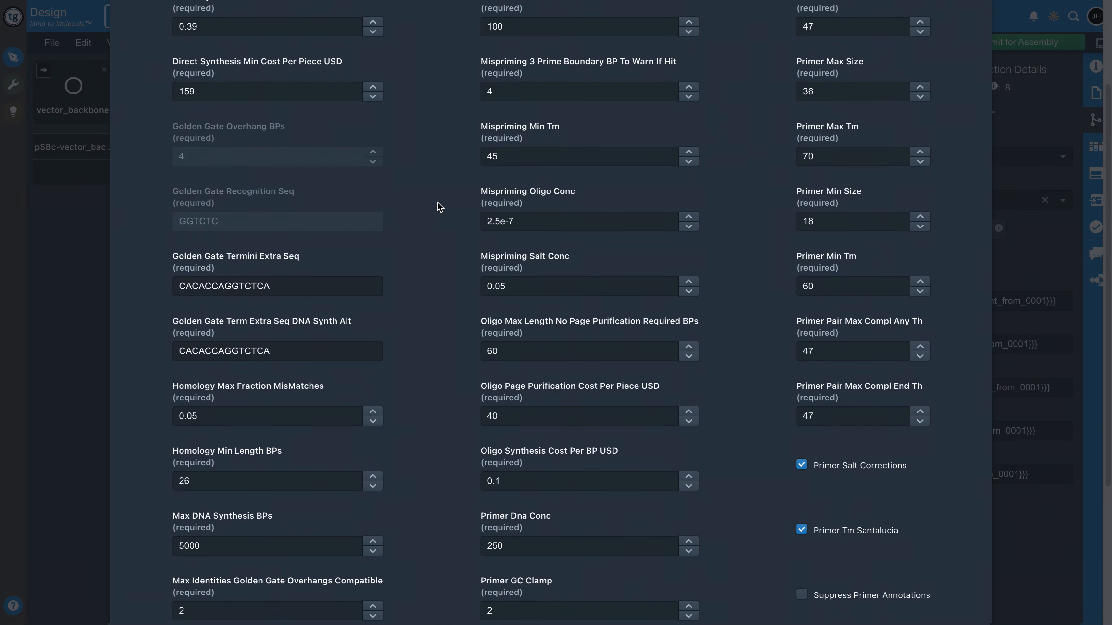
scroll(443, 202, "down", 5)
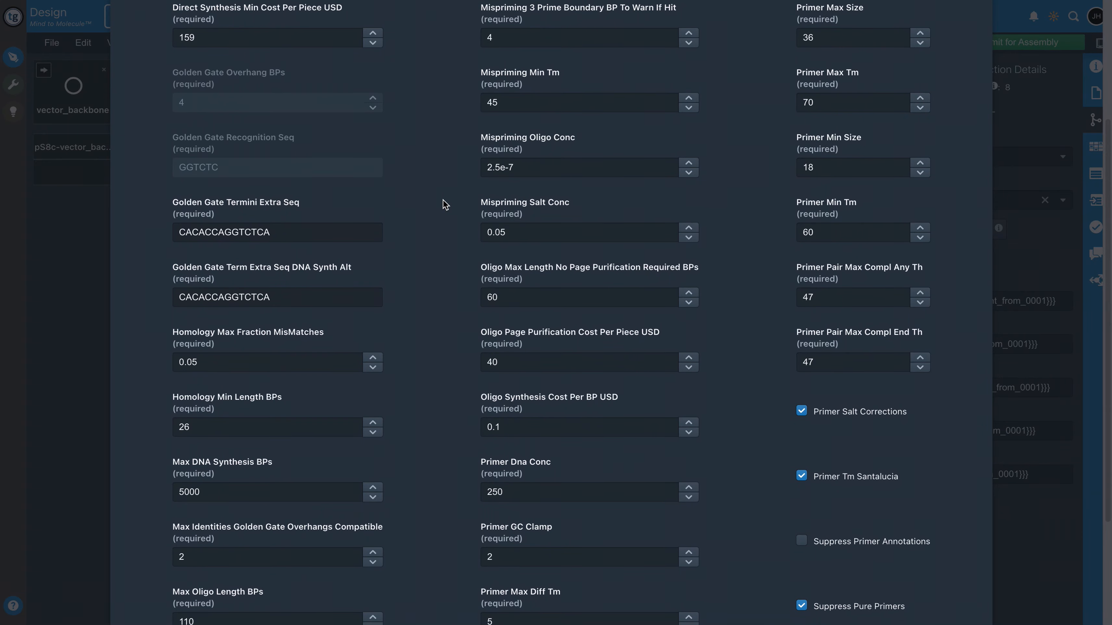
scroll(462, 226, "down", 2)
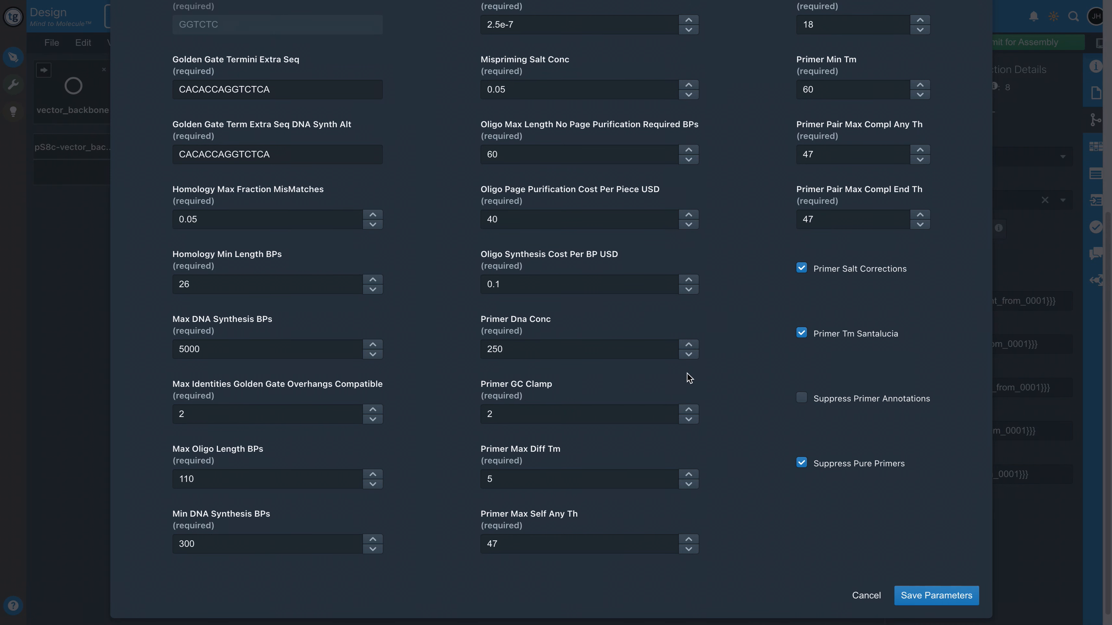
scroll(694, 372, "down", 1)
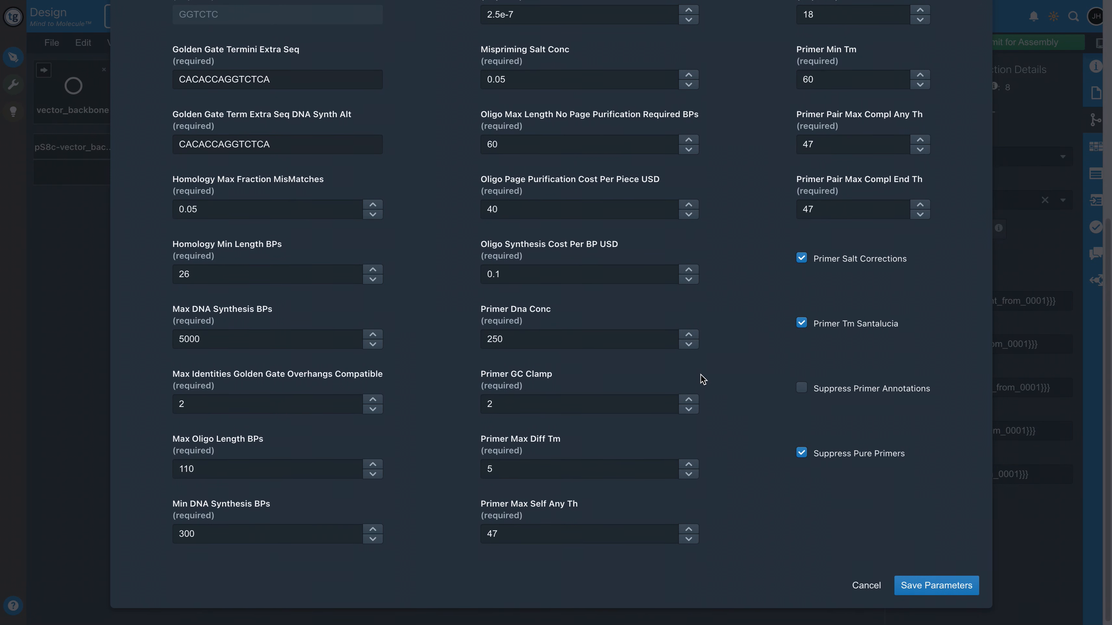
scroll(743, 328, "up", 3)
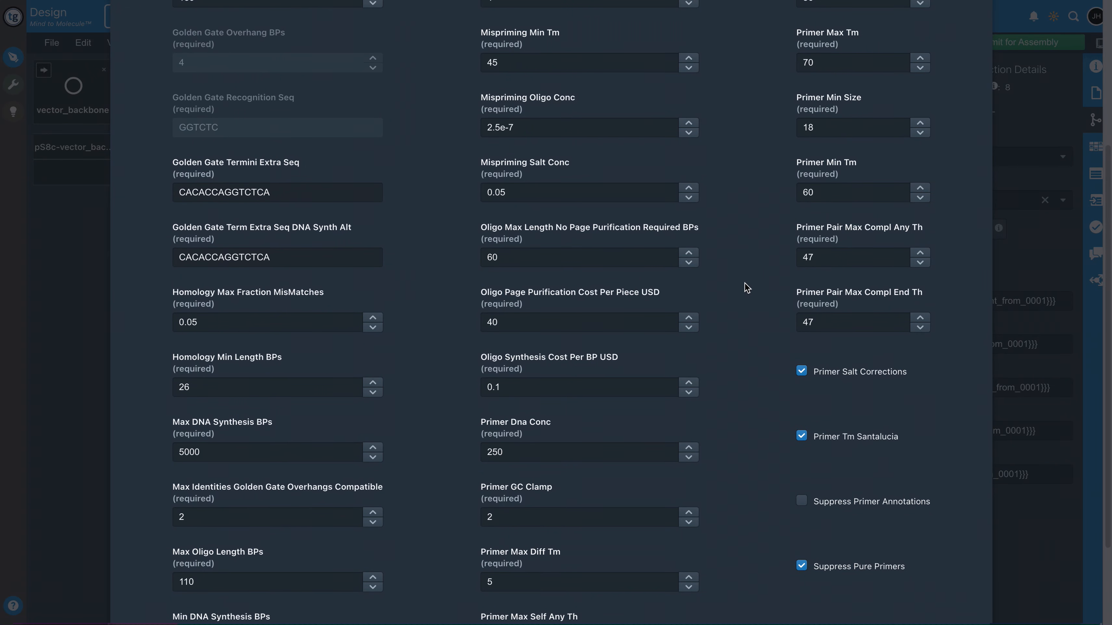
scroll(746, 305, "up", 1)
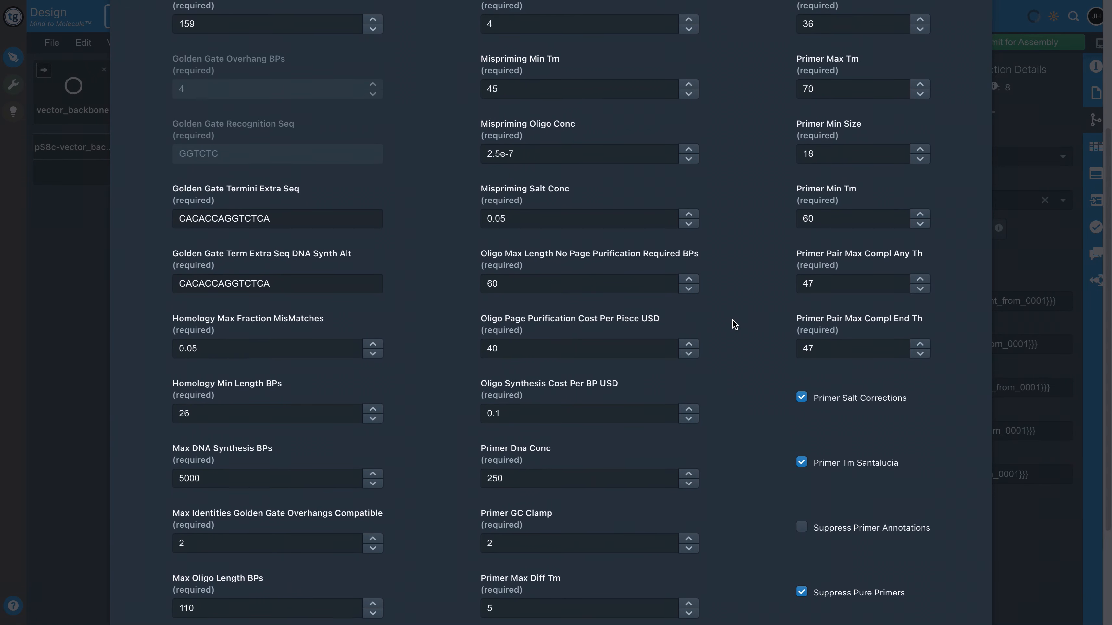
scroll(738, 372, "up", 2)
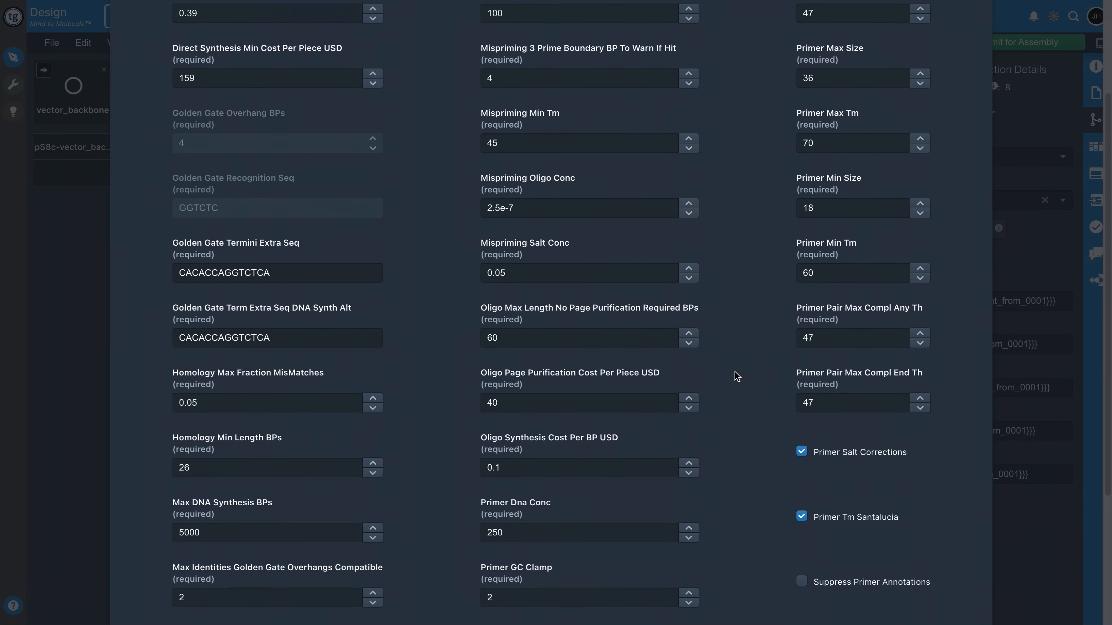
scroll(734, 371, "up", 1)
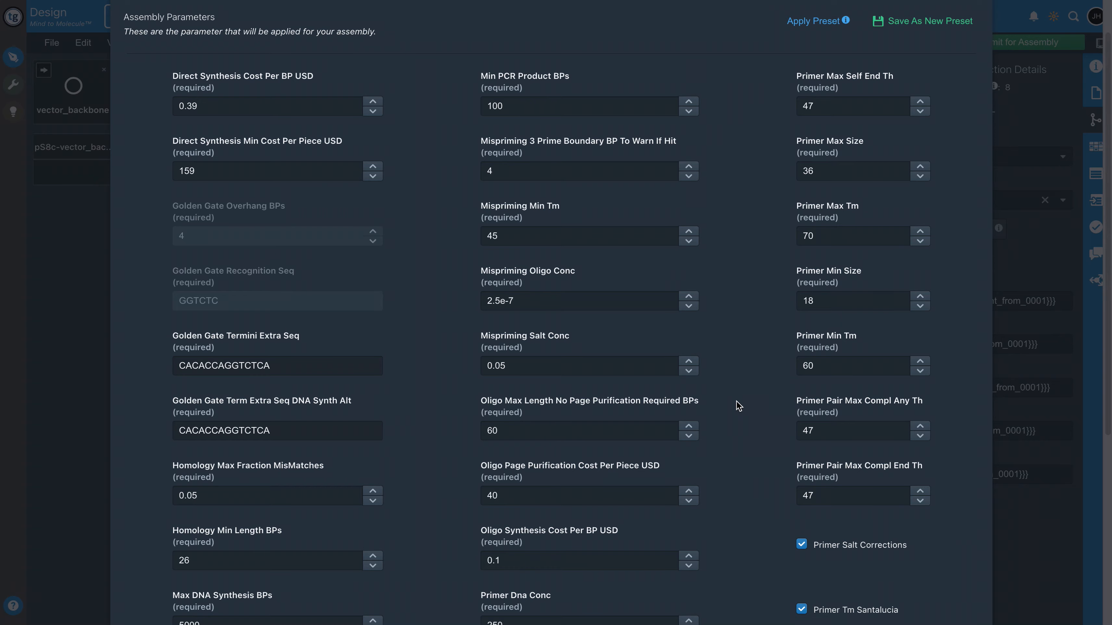
scroll(806, 521, "down", 6)
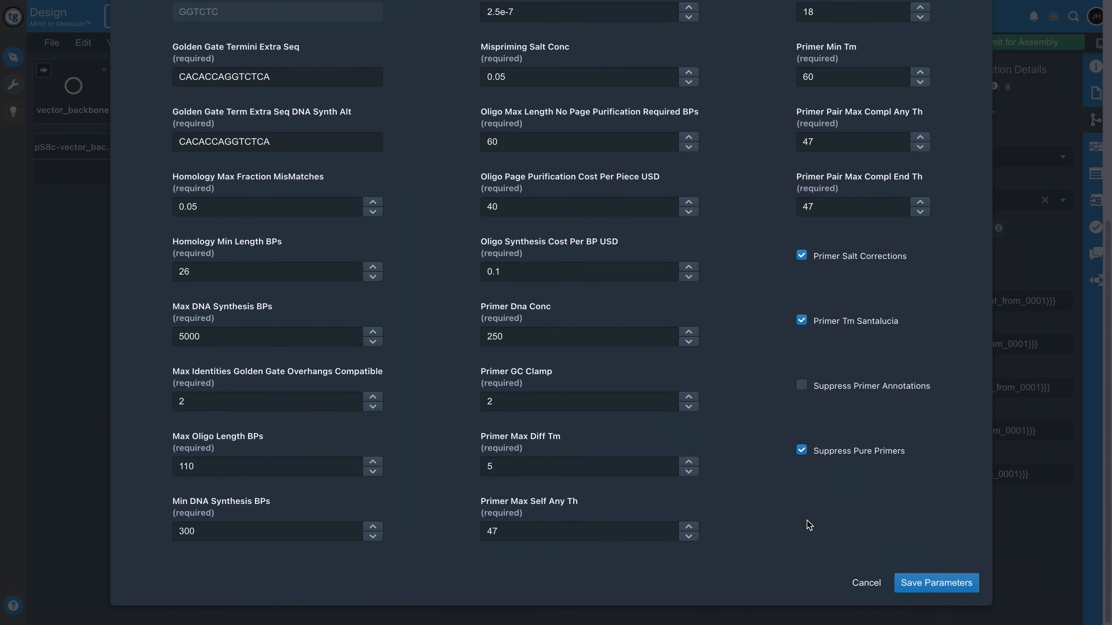
left_click(877, 587)
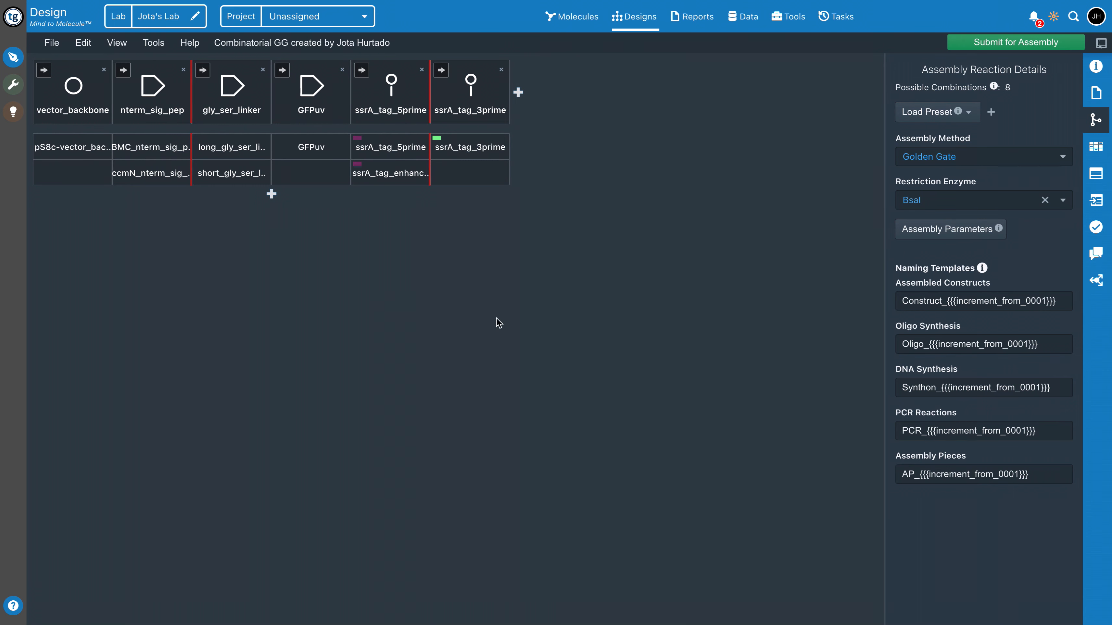
Submit the Combinatorial GG design for assembly, check its status among the microservice tasks, and return to the design
left_click(984, 49)
left_click(833, 20)
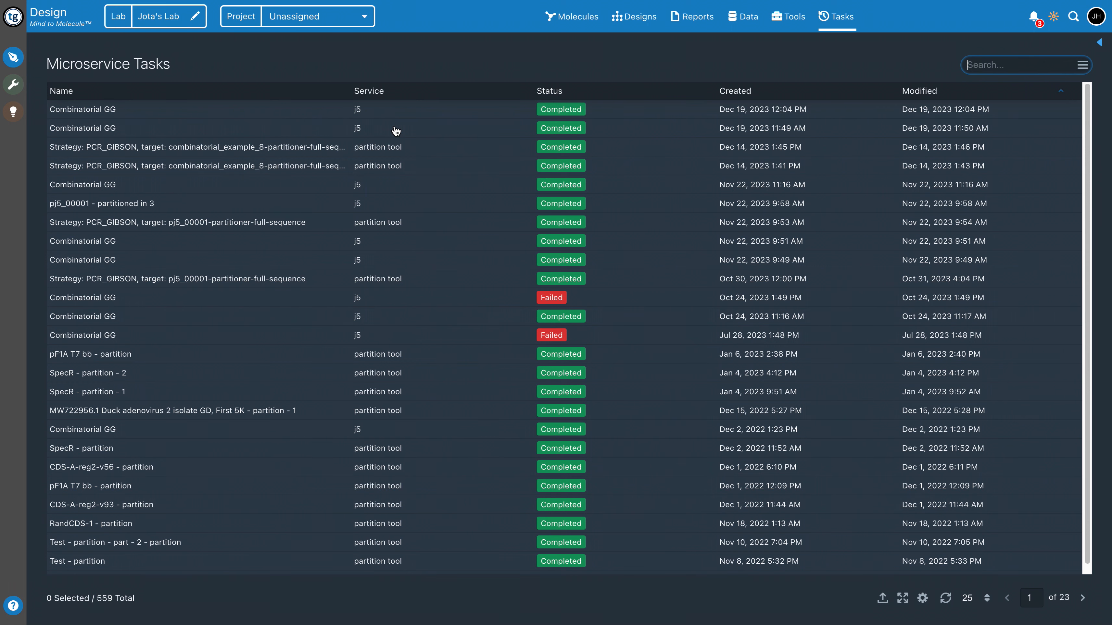
left_click(634, 16)
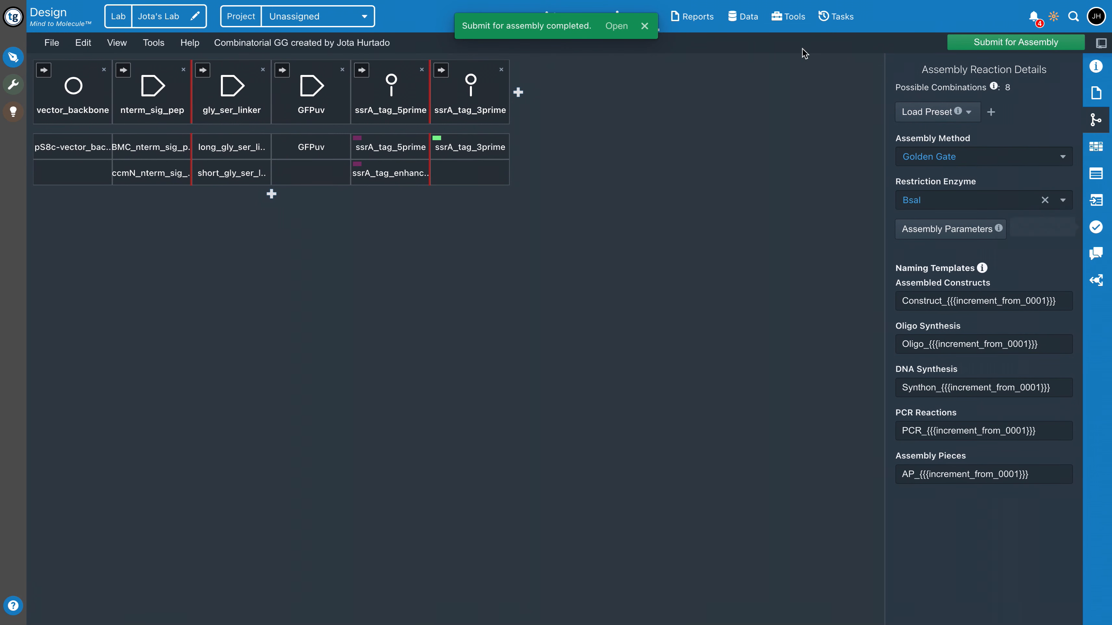
Dismiss the completion notification and open the first Golden Gate report in the design's assembly reports
left_click(651, 30)
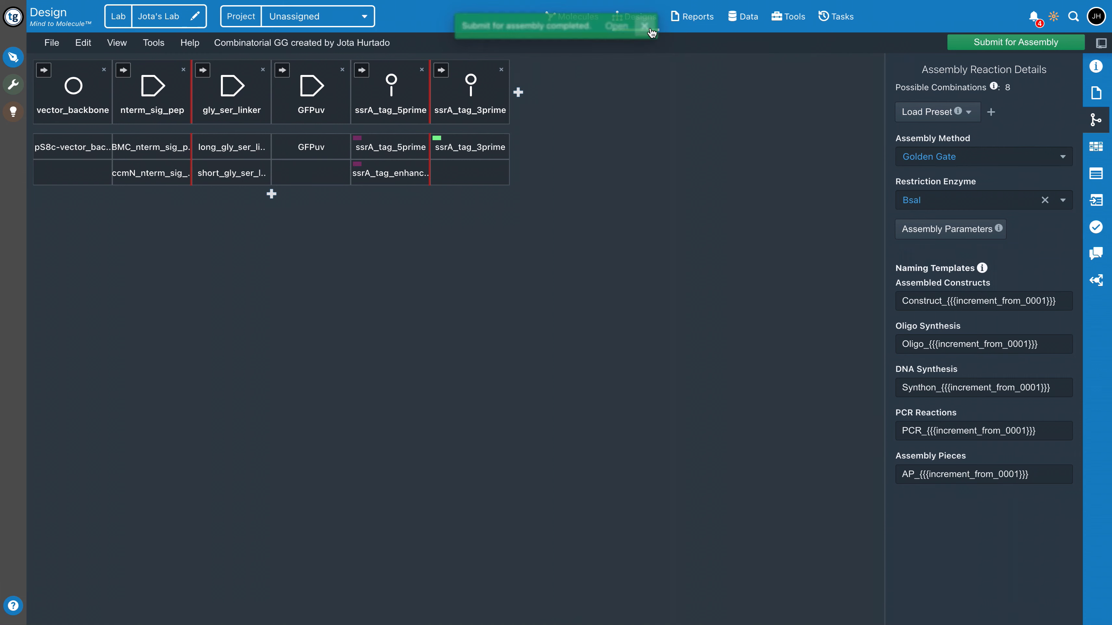
left_click(1095, 93)
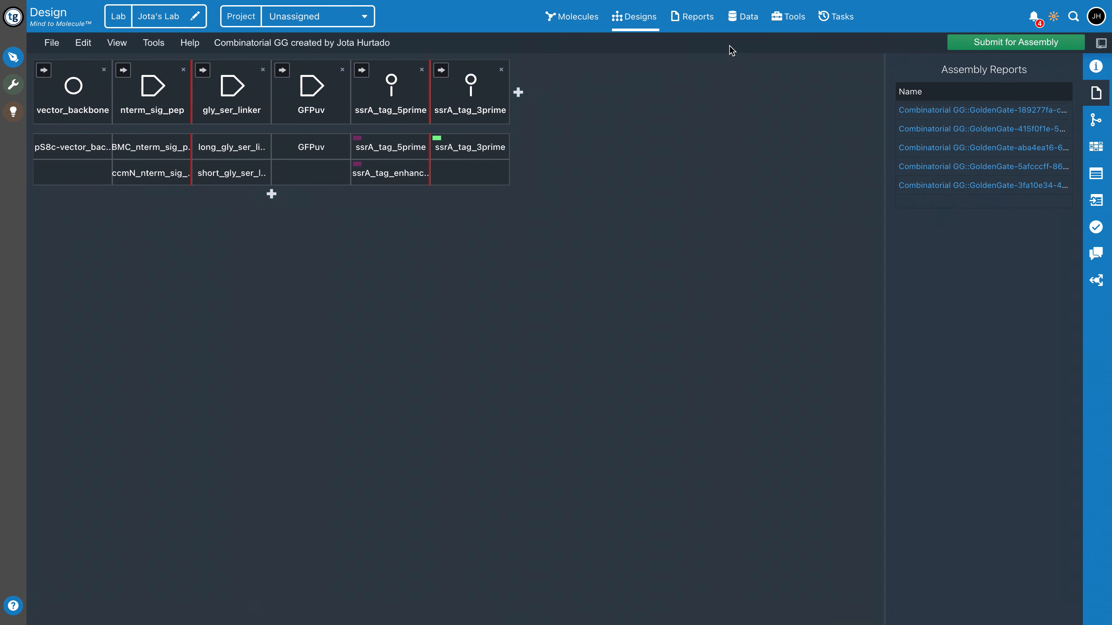
left_click(942, 110)
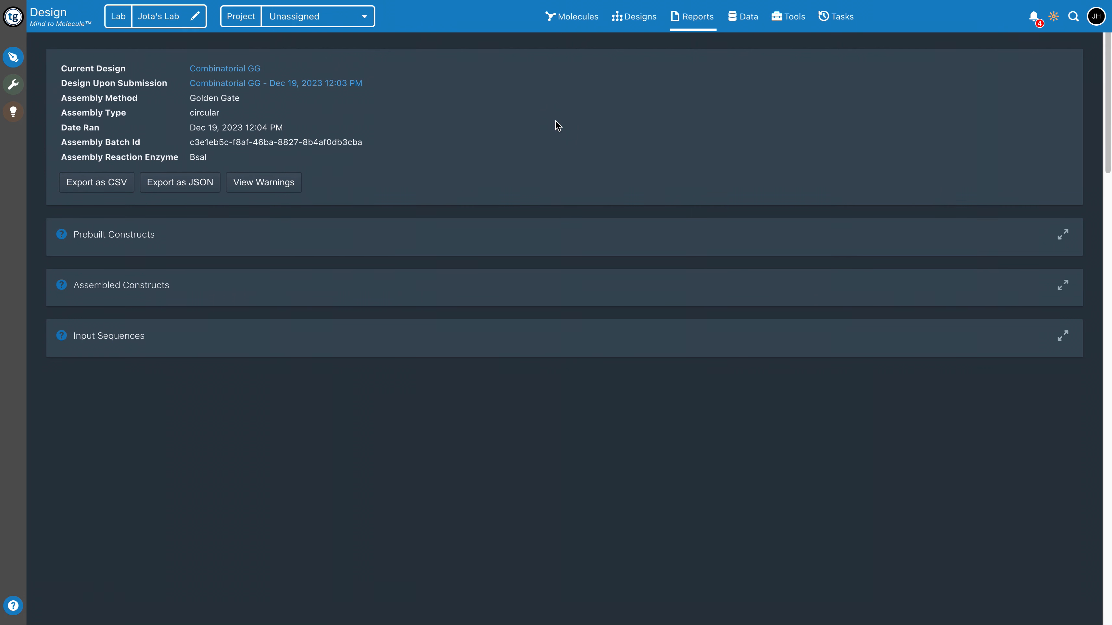
Expand the assembled constructs, open Construct_0003 and select its AP_0001 assembly piece on the plasmid map
left_click(1062, 285)
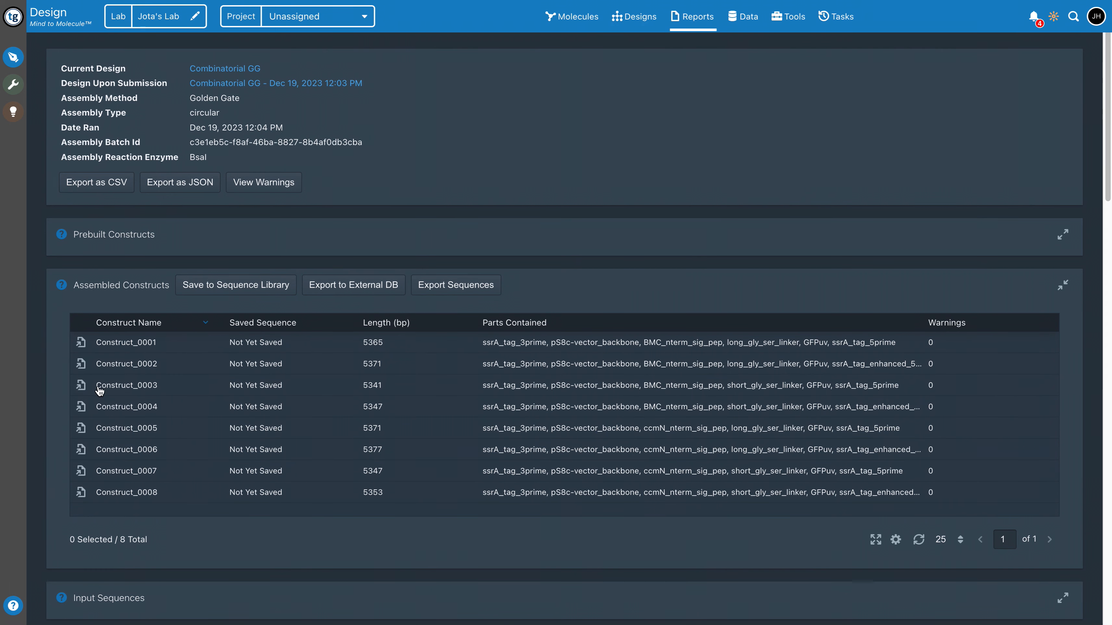
left_click(81, 391)
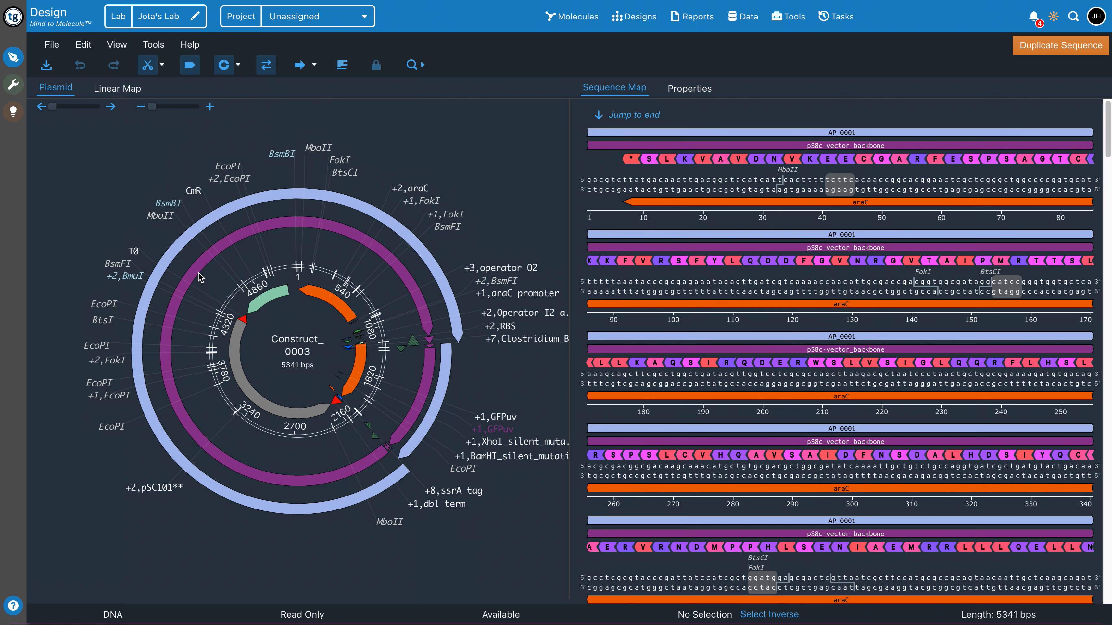
left_click(186, 245)
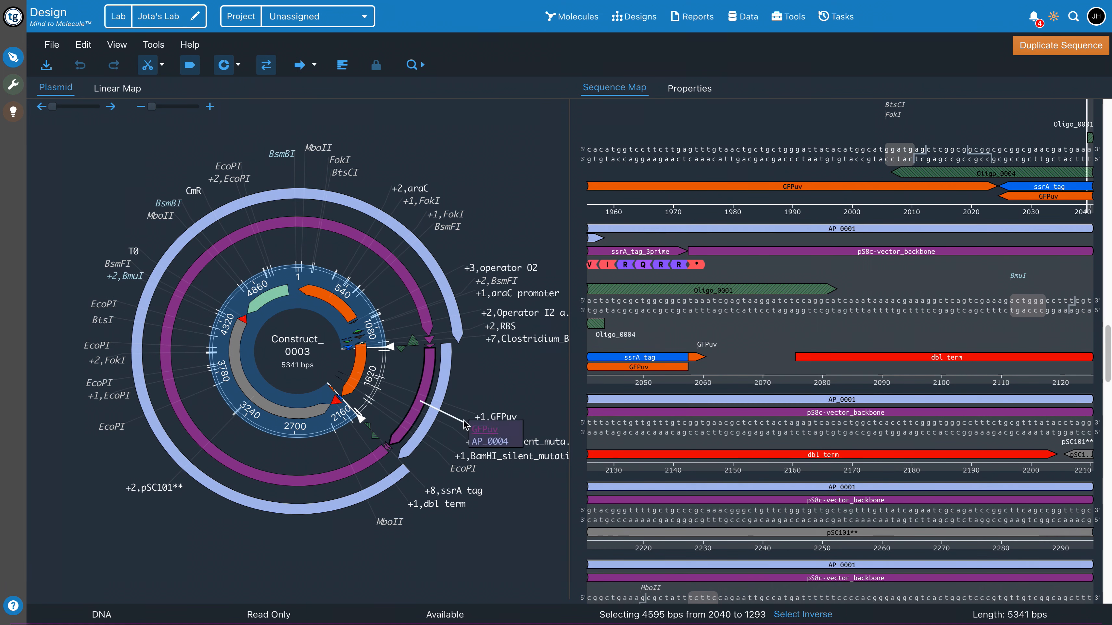
Select the AP_0004 piece, then the GFPuv and BMC_nterm_sig_pep parts on Construct_0003's plasmid map, and return to the assembly report
left_click(445, 367)
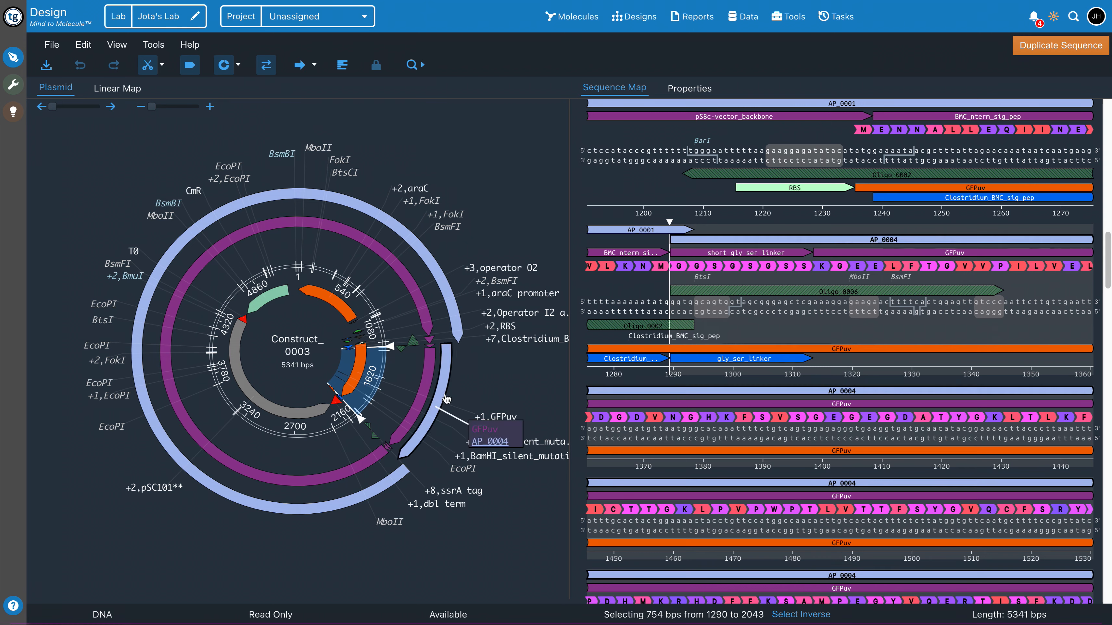
left_click(408, 280)
left_click(430, 344)
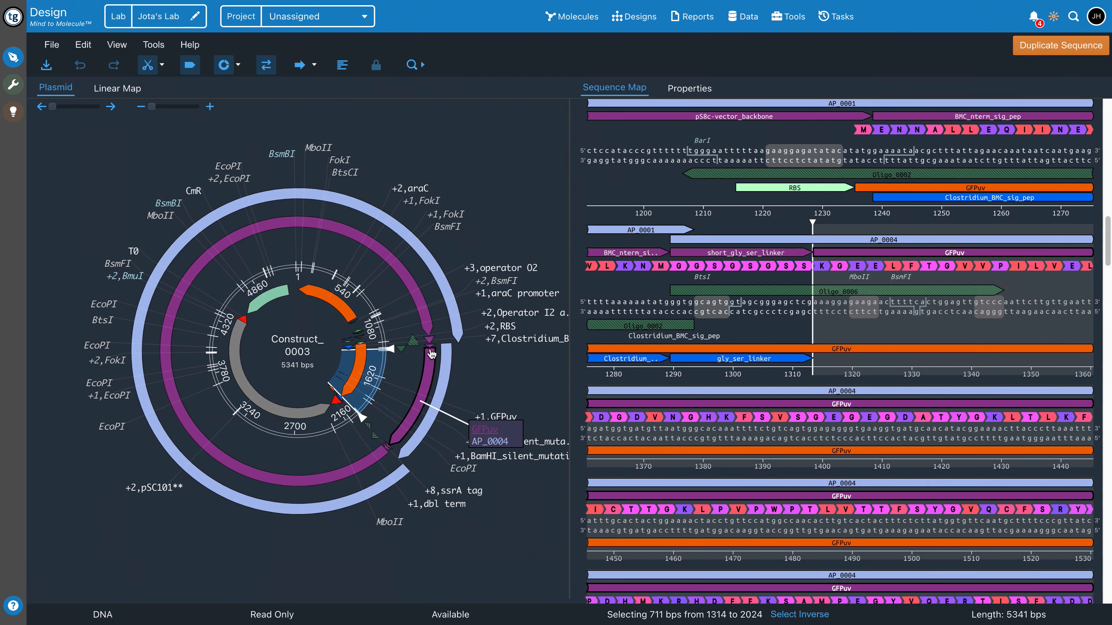
left_click(430, 345)
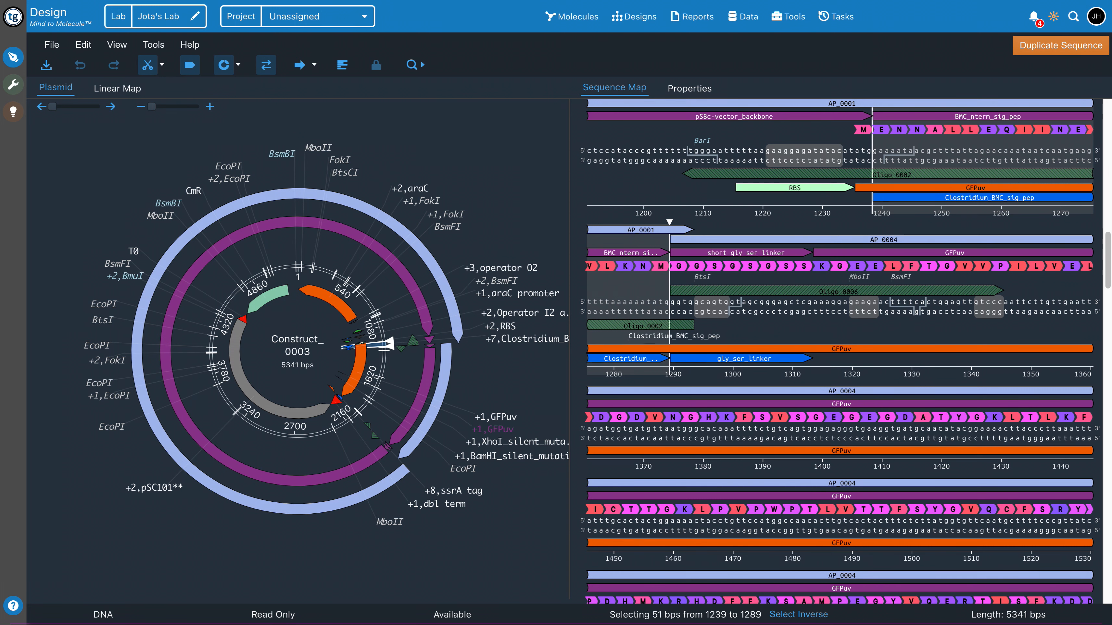
key("alt+Left")
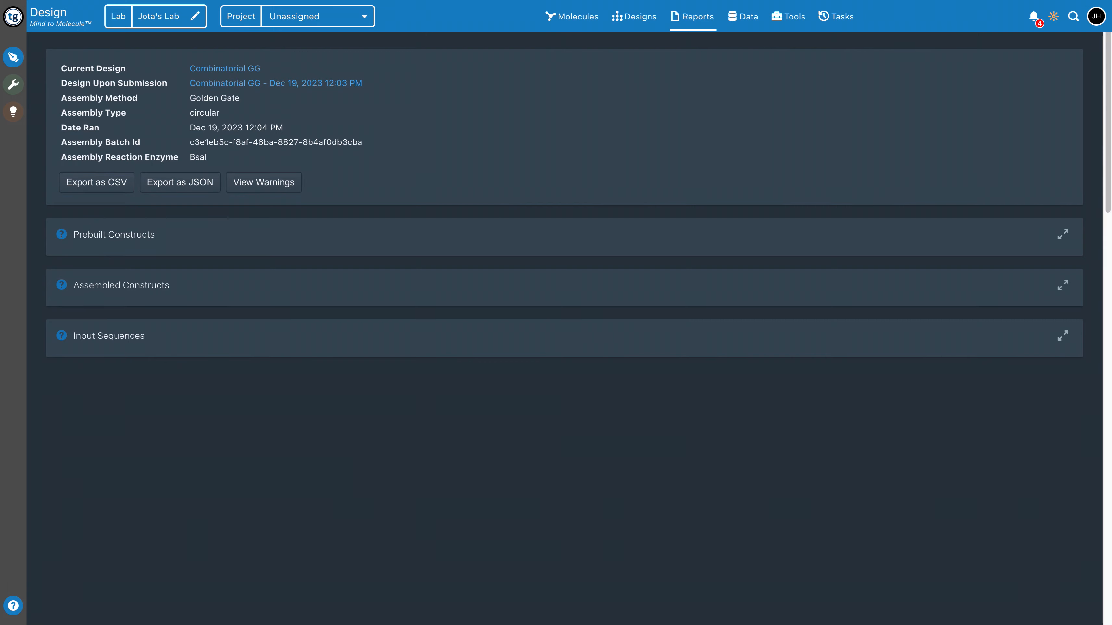
Expand the assembled constructs and examine the assembly oligos with their sequences, target parts and melting temperatures
left_click(441, 289)
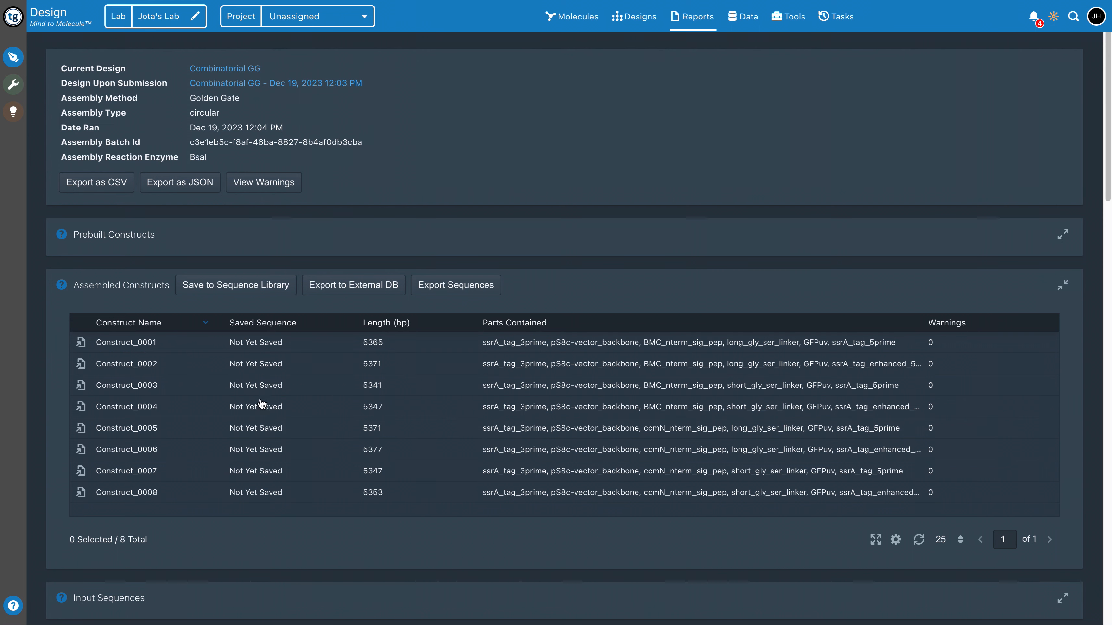
left_click(112, 293)
scroll(757, 476, "down", 2)
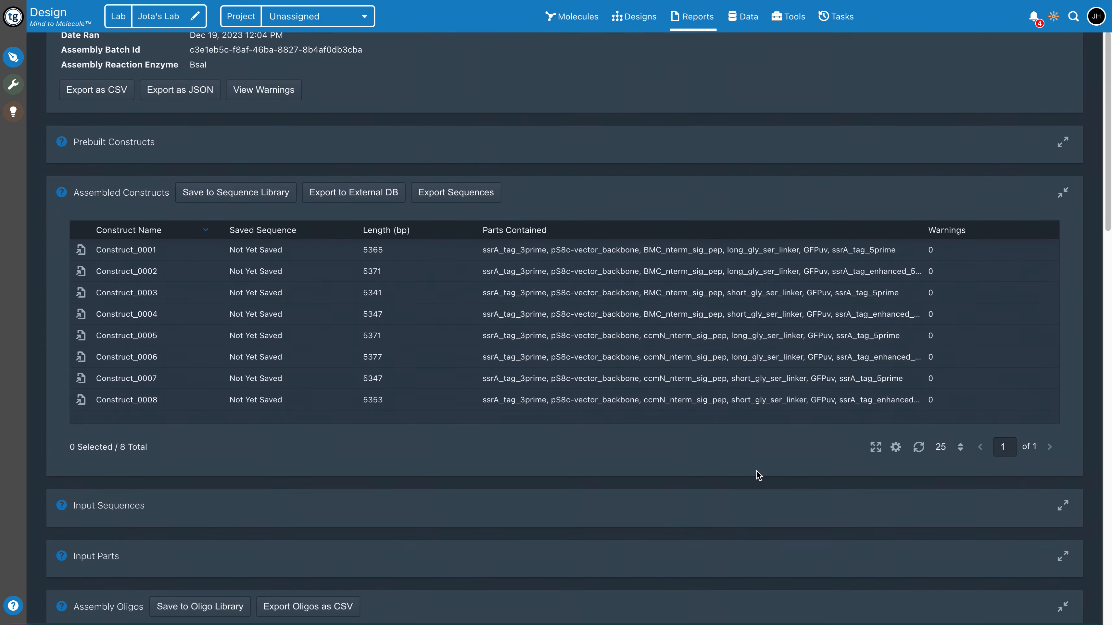
scroll(758, 475, "down", 2)
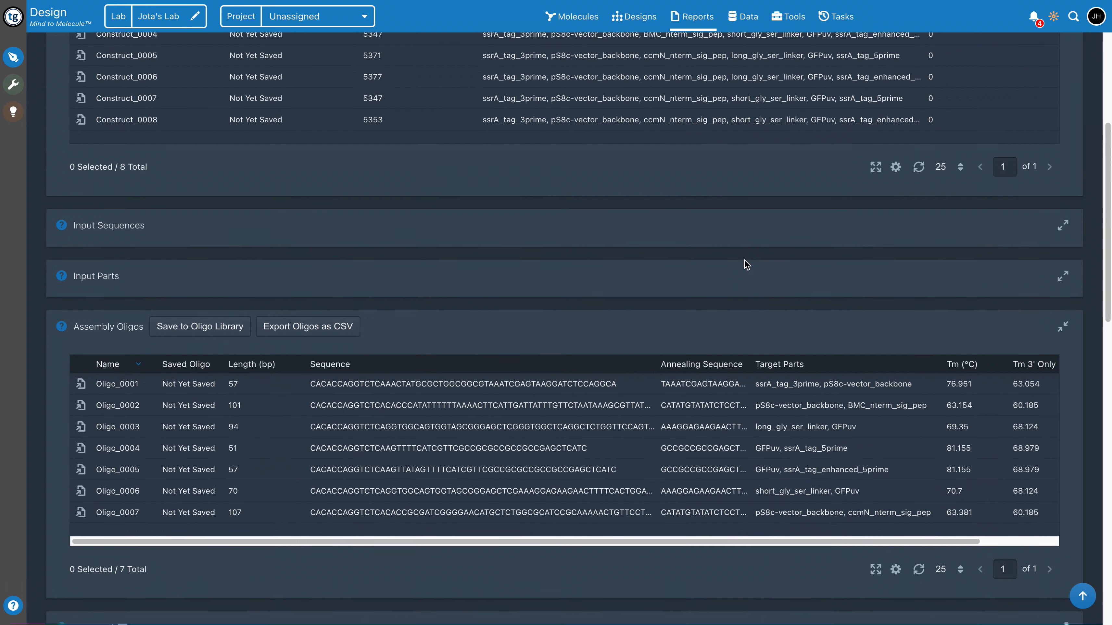
scroll(752, 254, "down", 4)
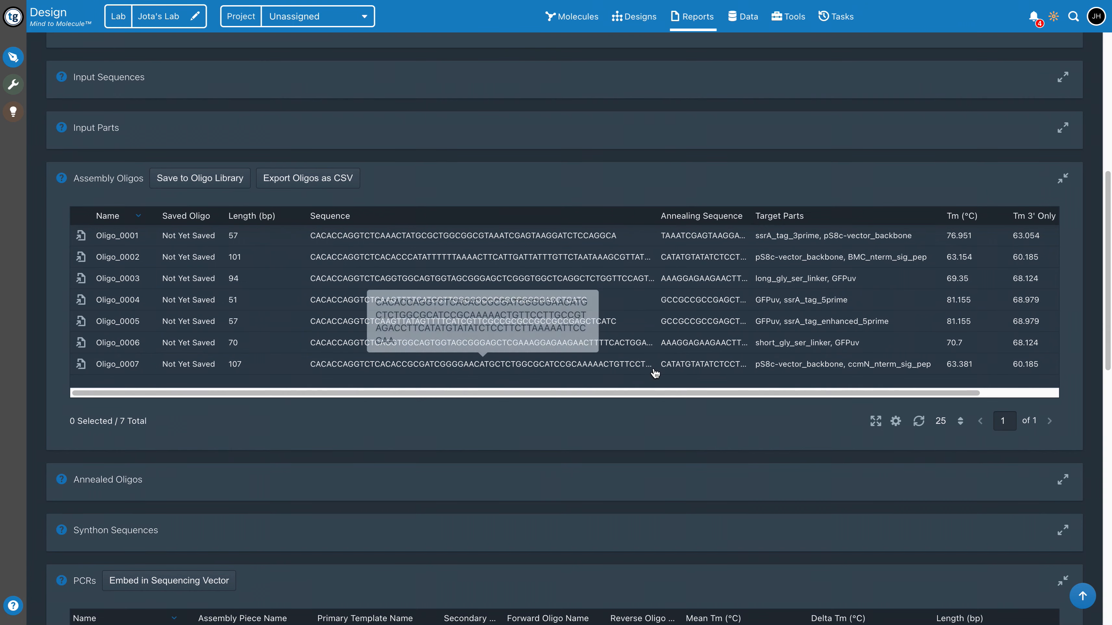
scroll(730, 467, "down", 1)
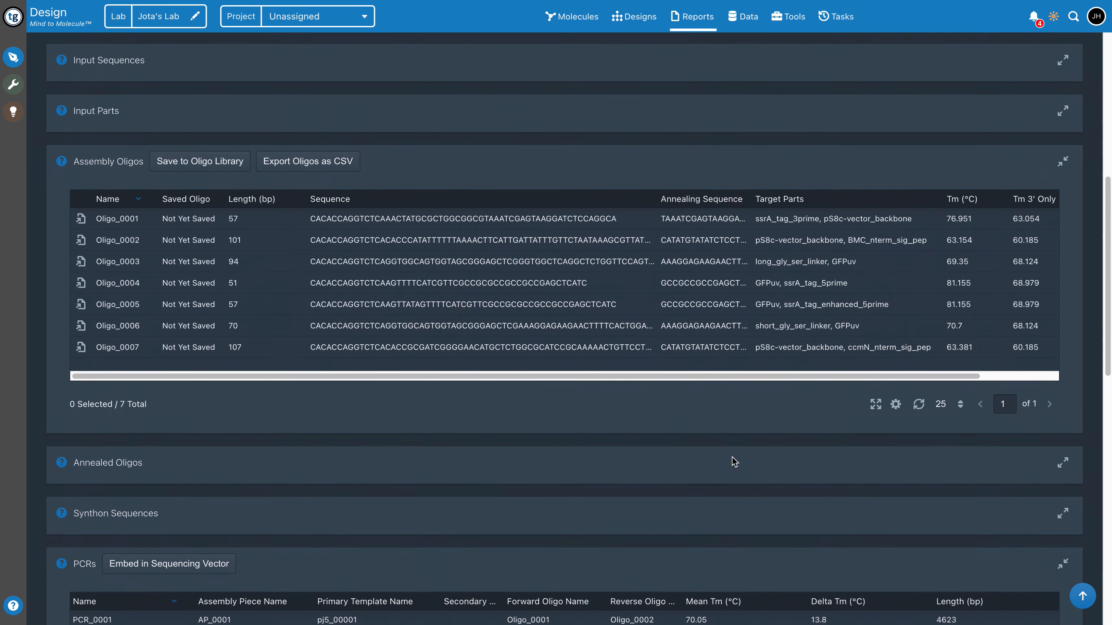
Examine the report's PCRs, assembly pieces with their overhangs, and the final assemblies of each construct
scroll(660, 442, "down", 5)
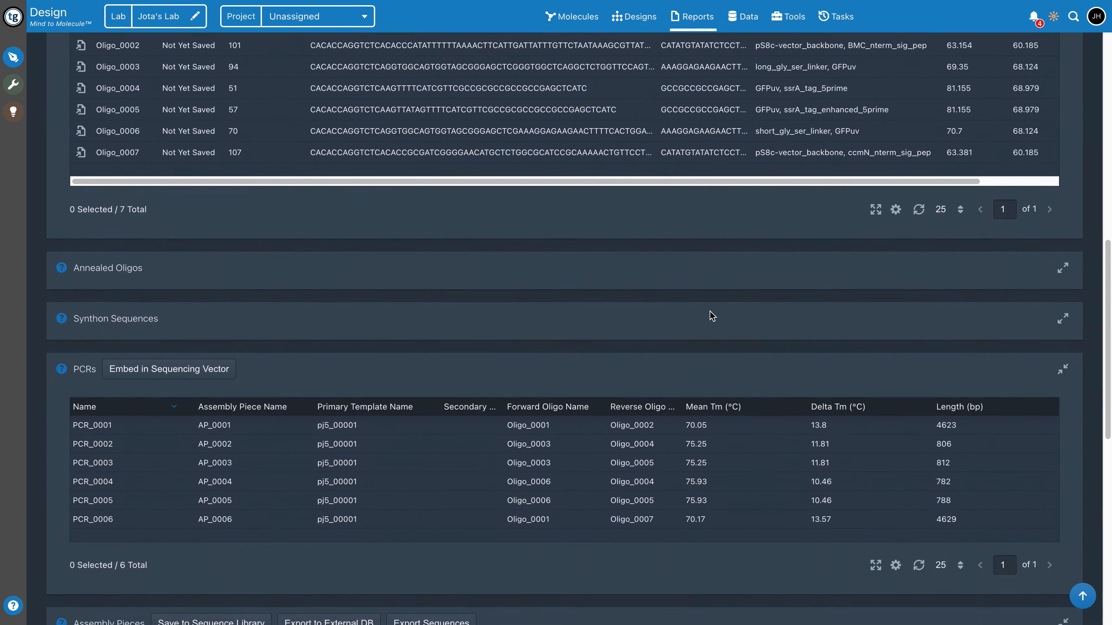
scroll(709, 313, "down", 1)
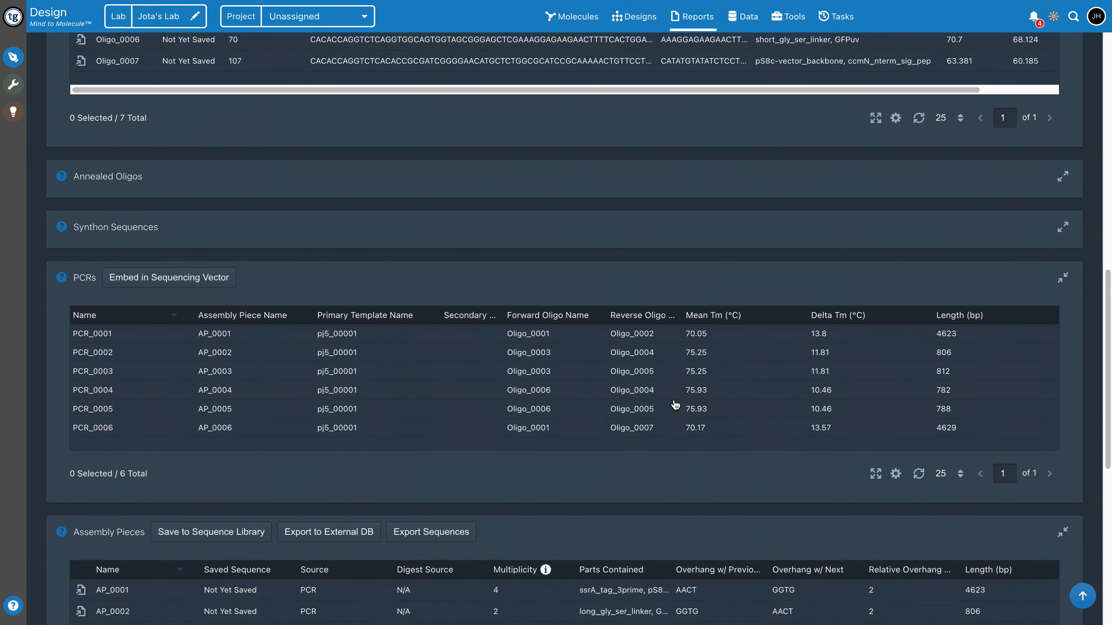
scroll(733, 355, "down", 2)
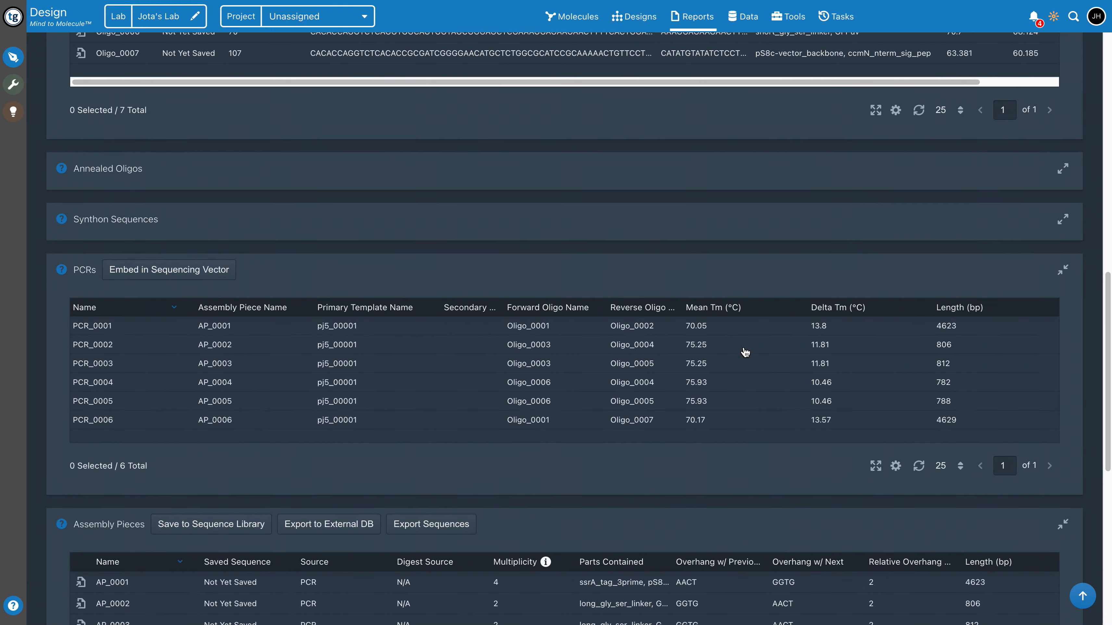
scroll(745, 284, "down", 5)
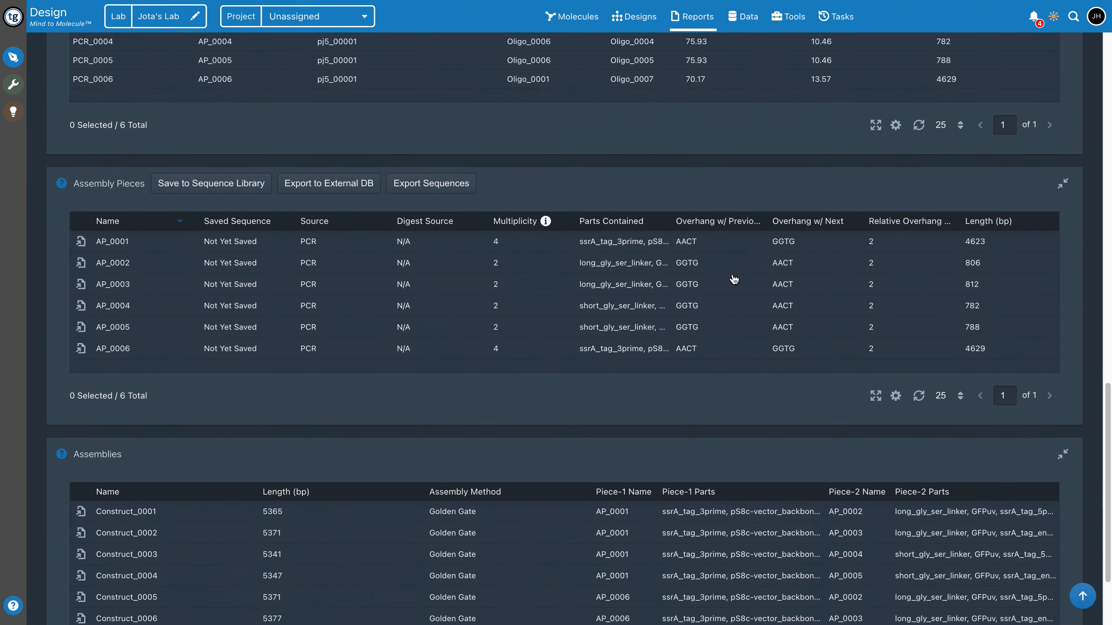
scroll(878, 349, "down", 1)
scroll(879, 349, "down", 2)
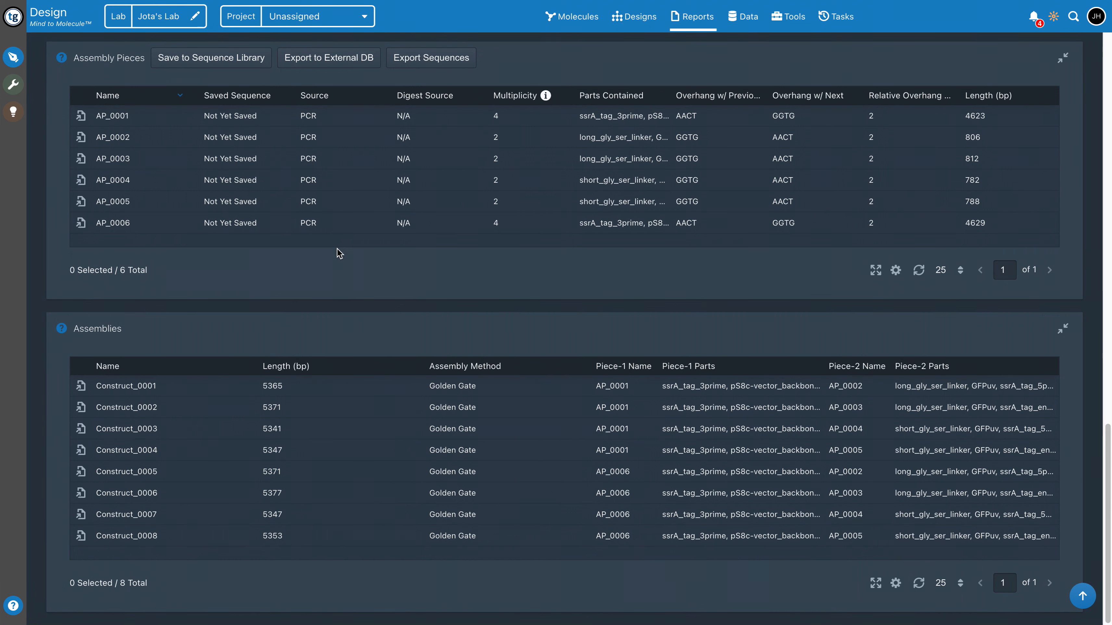
Open Oligo_0003 from the assembly oligos, select bases 19 to 94 of its sequence, and return to the report
scroll(336, 257, "up", 6)
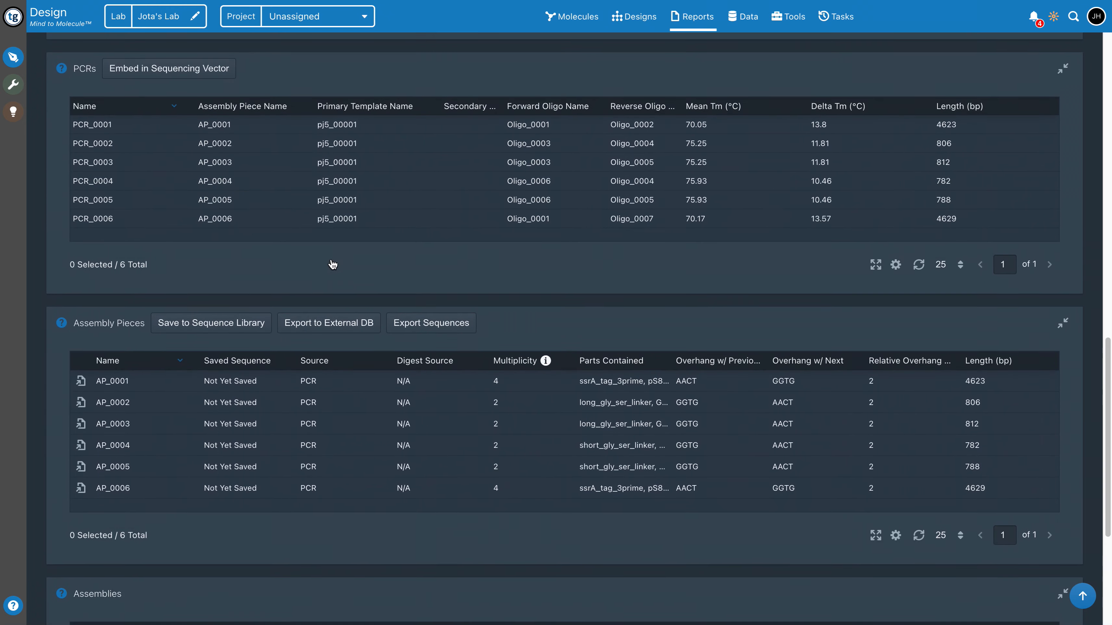
scroll(132, 455, "up", 12)
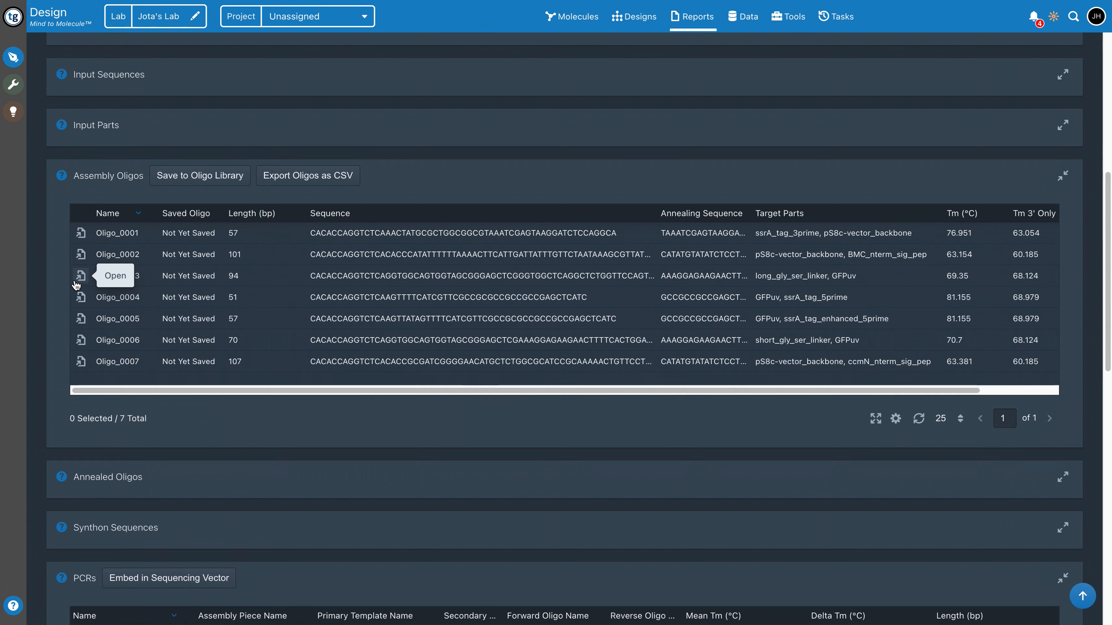
left_click(95, 279)
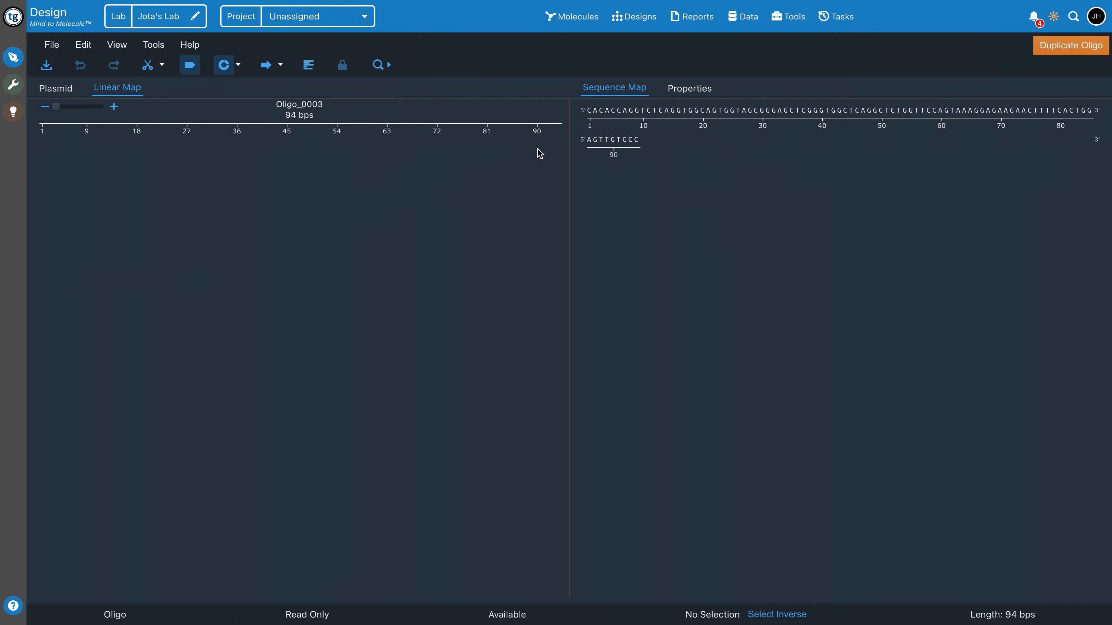
left_click_drag(695, 112, 874, 140)
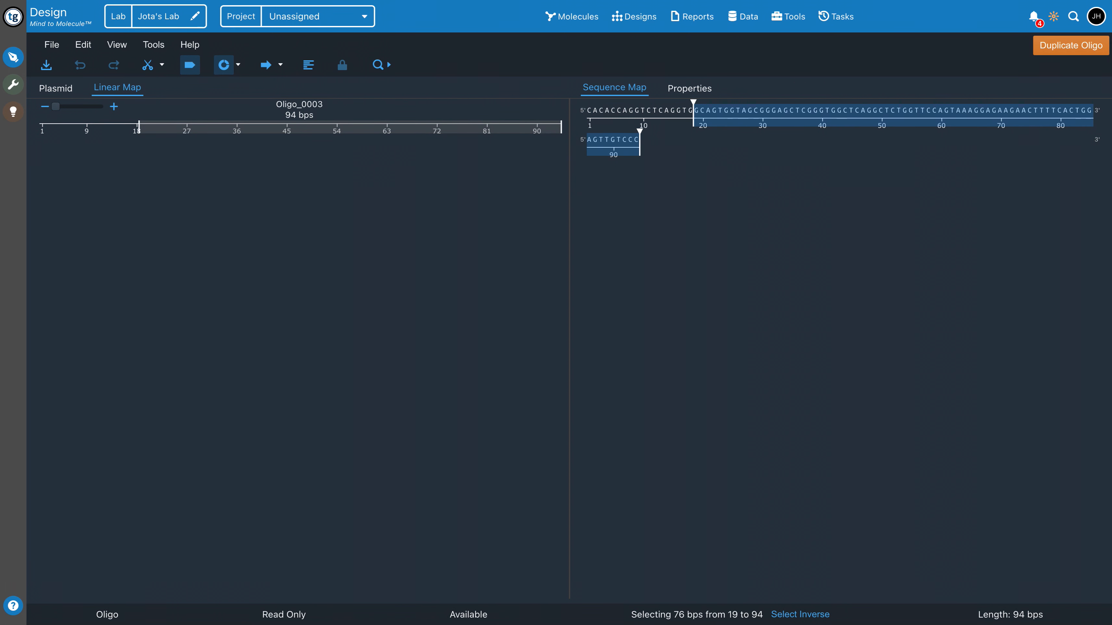
key("alt+Left")
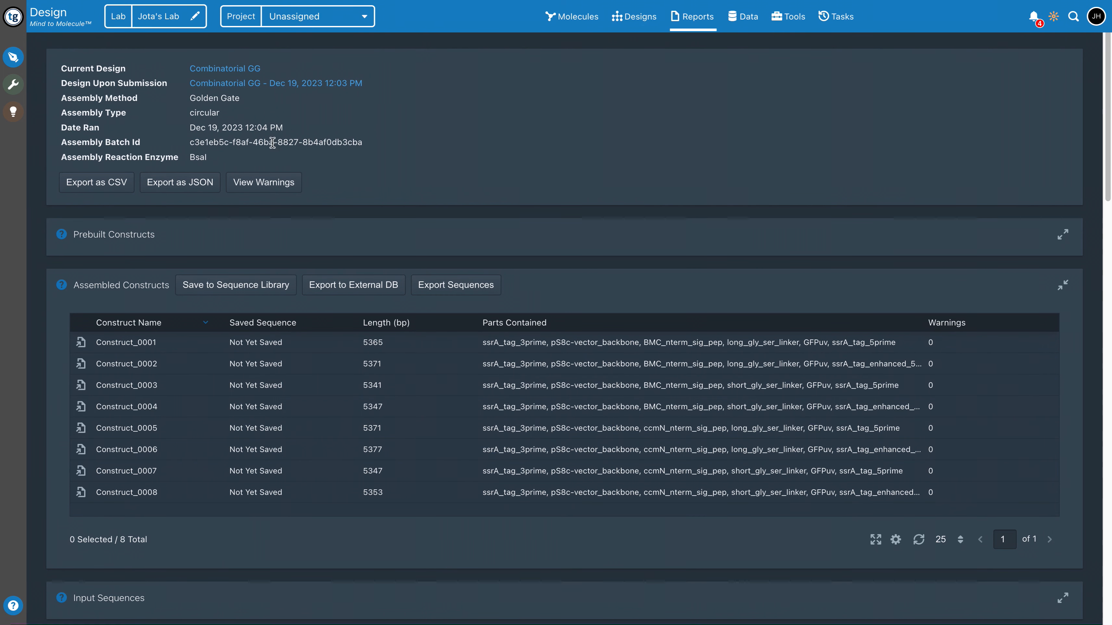
Open the list of DNA assembly reports and view the warnings of the Combinatorial GG report that has four, and close them
left_click(707, 21)
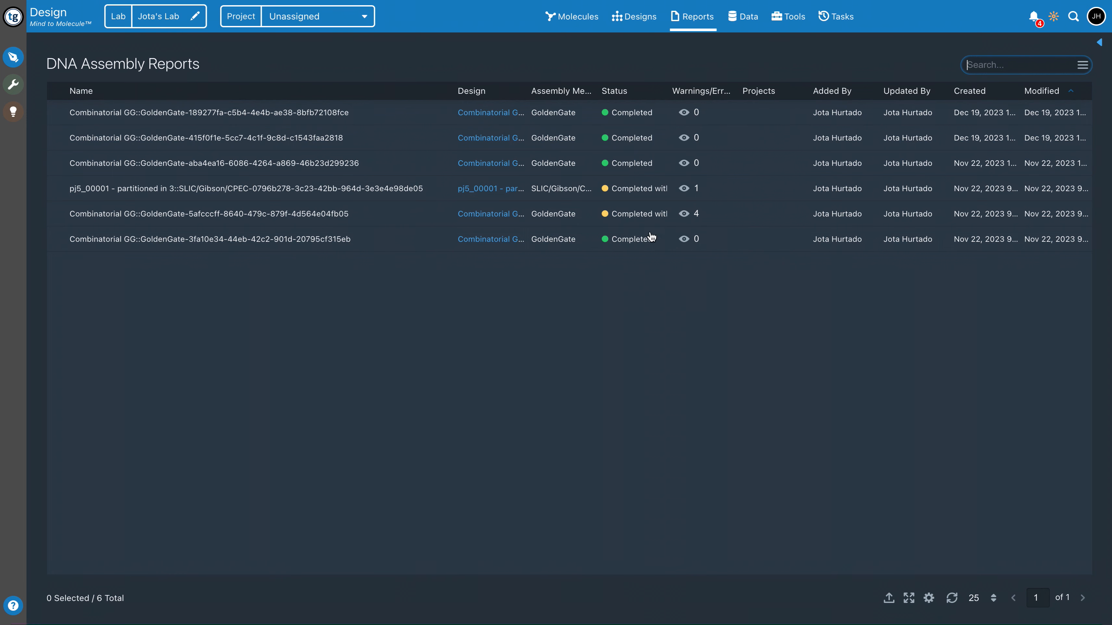
left_click(690, 219)
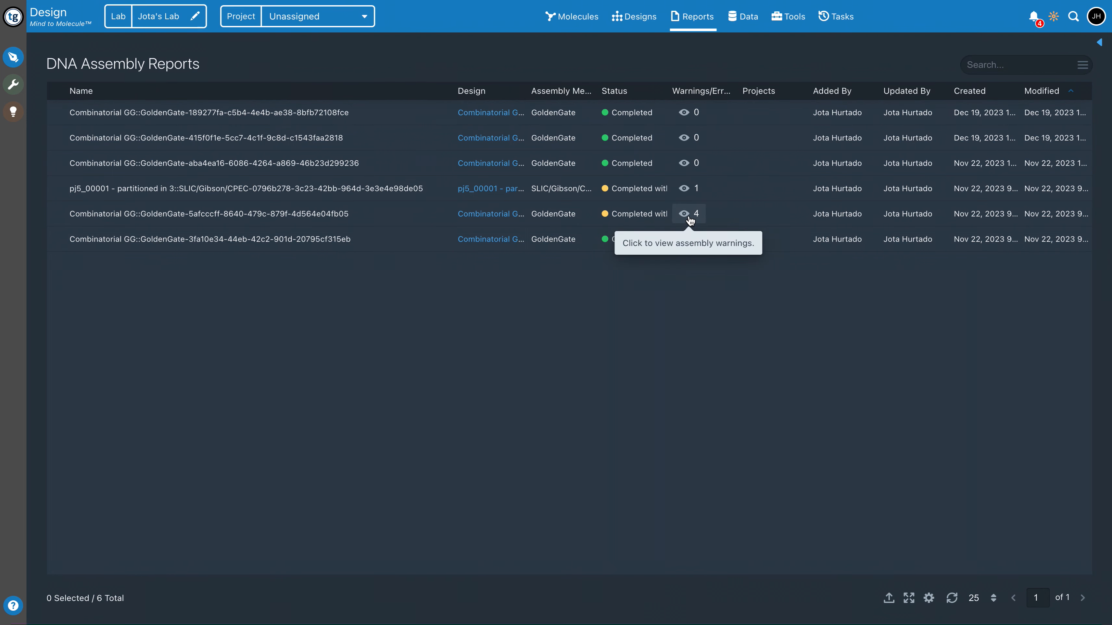
left_click(689, 216)
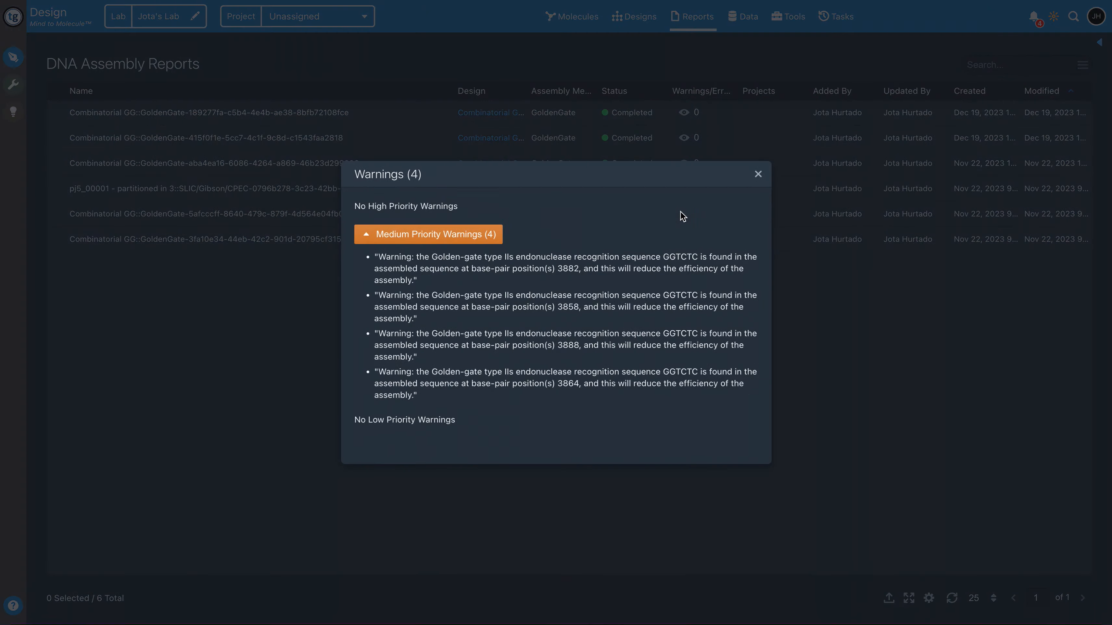
left_click(758, 173)
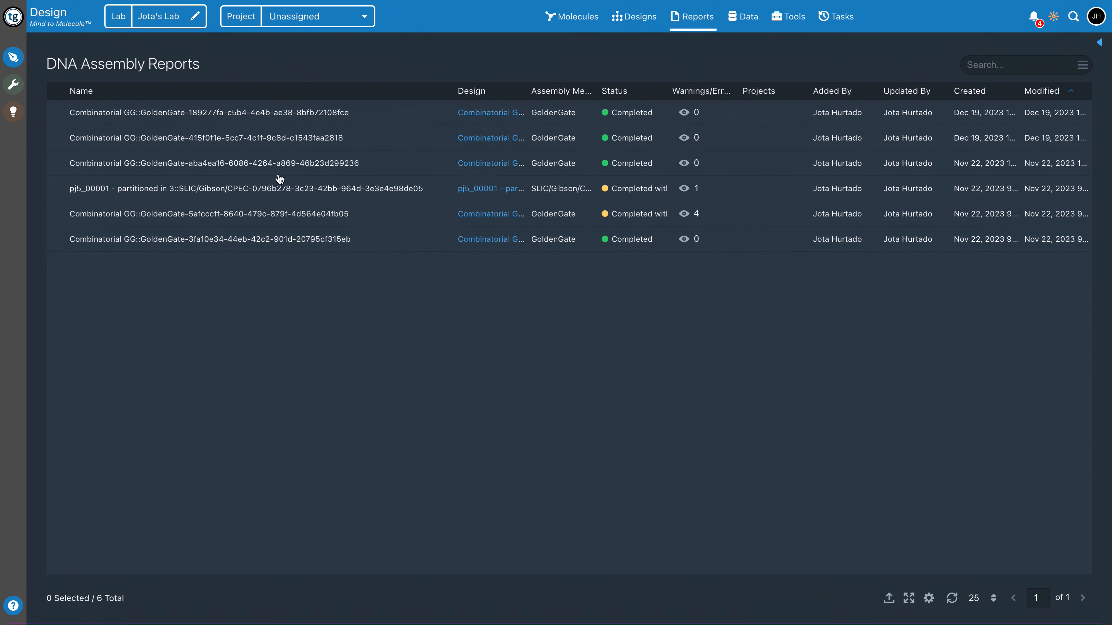
Open the Combinatorial GG report with four warnings, view its warnings, and examine which assembled constructs are flagged
left_click(286, 219)
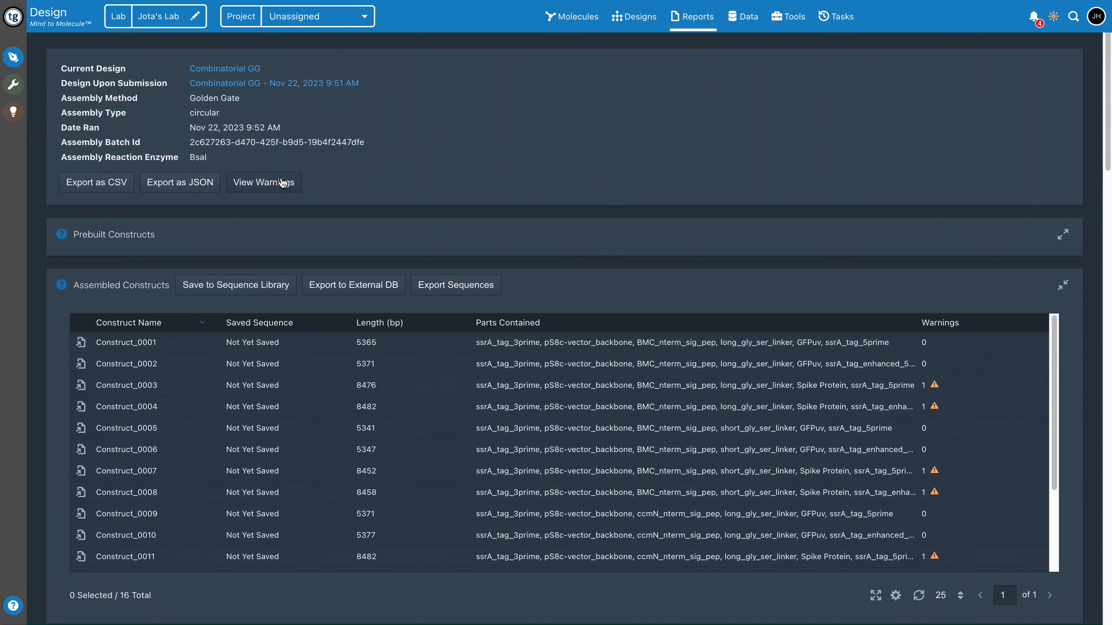
left_click(270, 183)
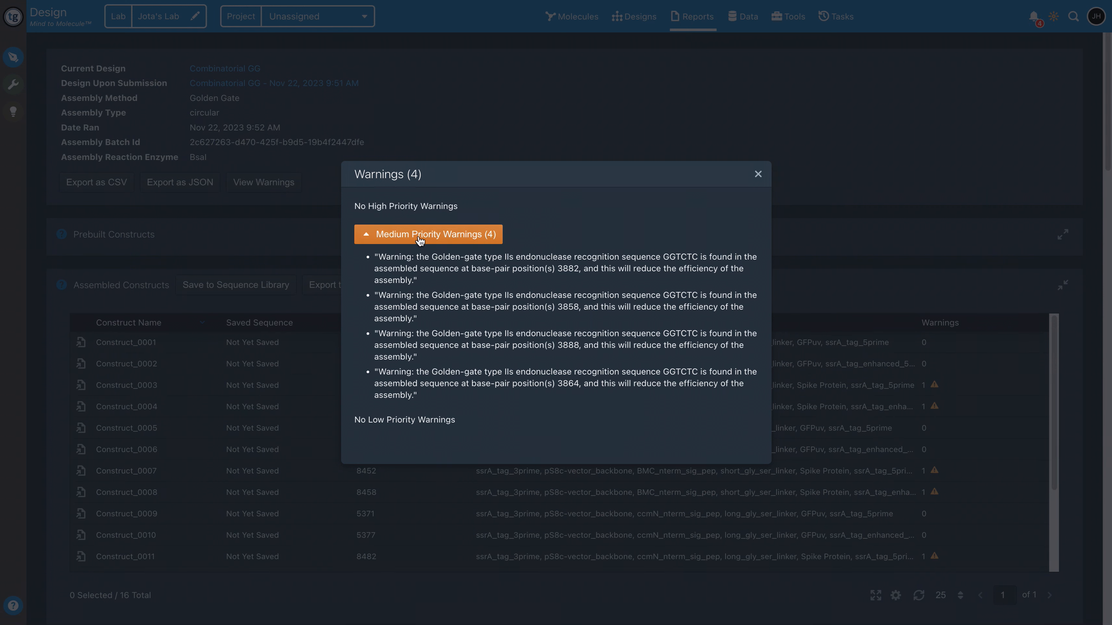
left_click(757, 175)
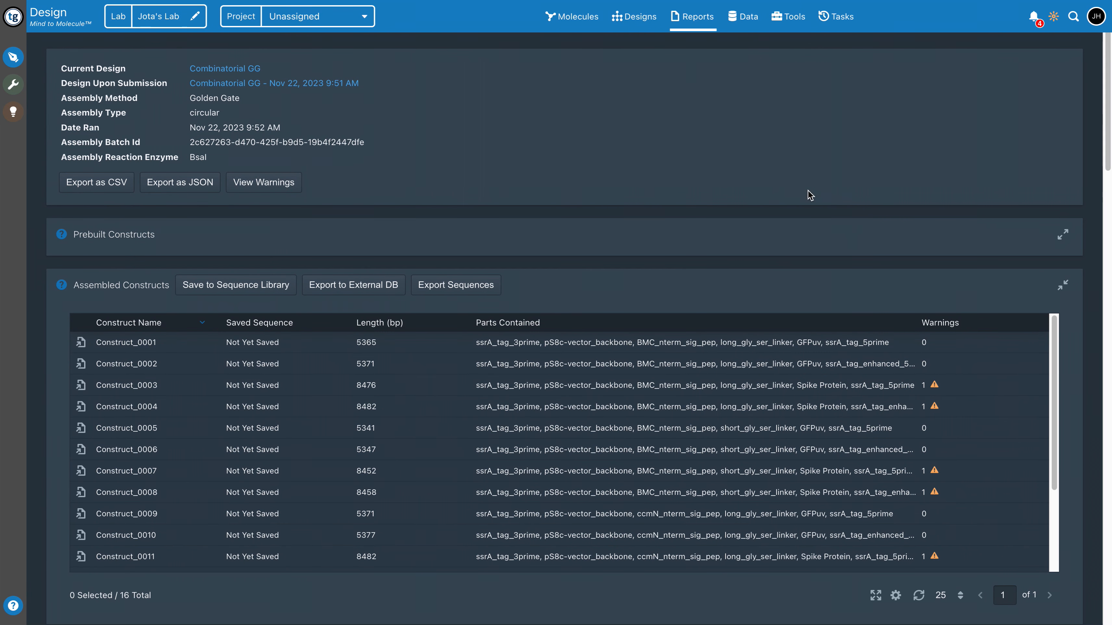
scroll(895, 320, "down", 1)
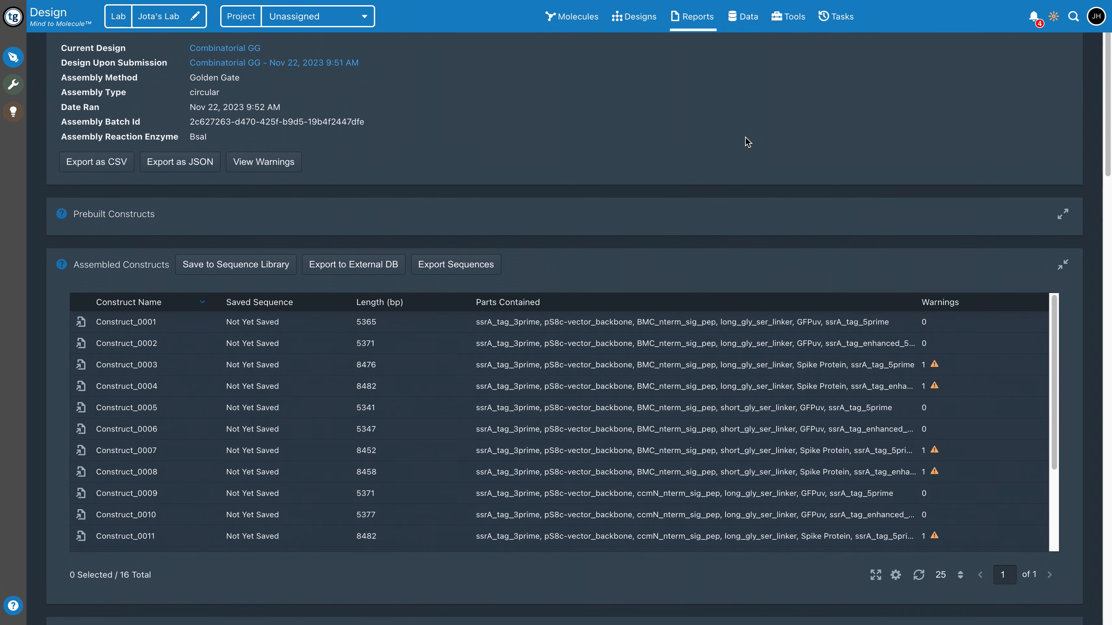
scroll(712, 140, "down", 2)
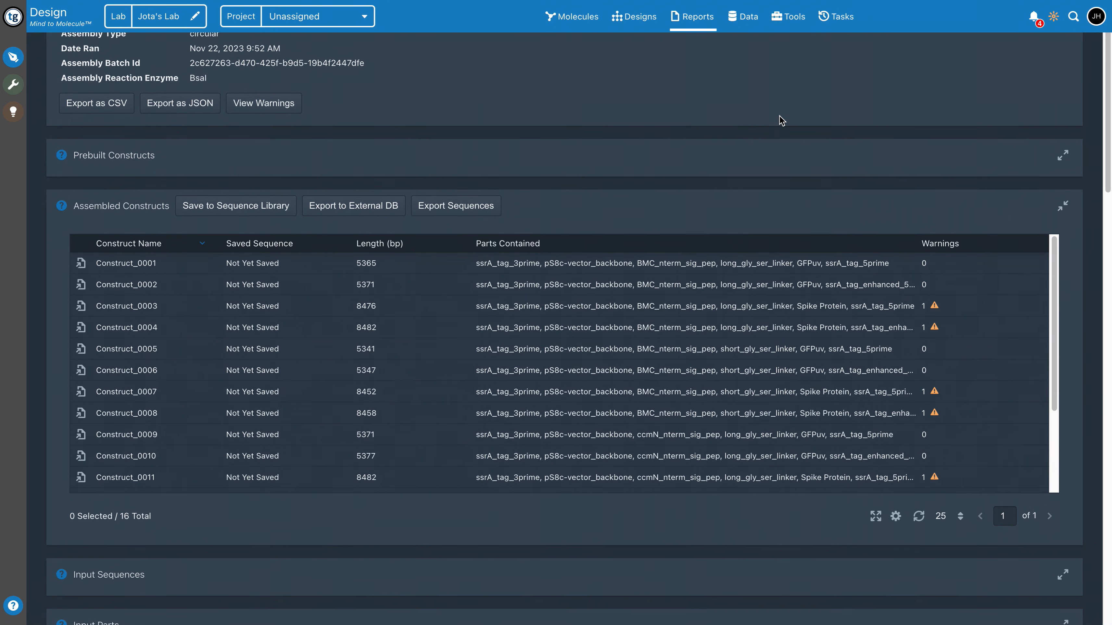
scroll(777, 117, "up", 3)
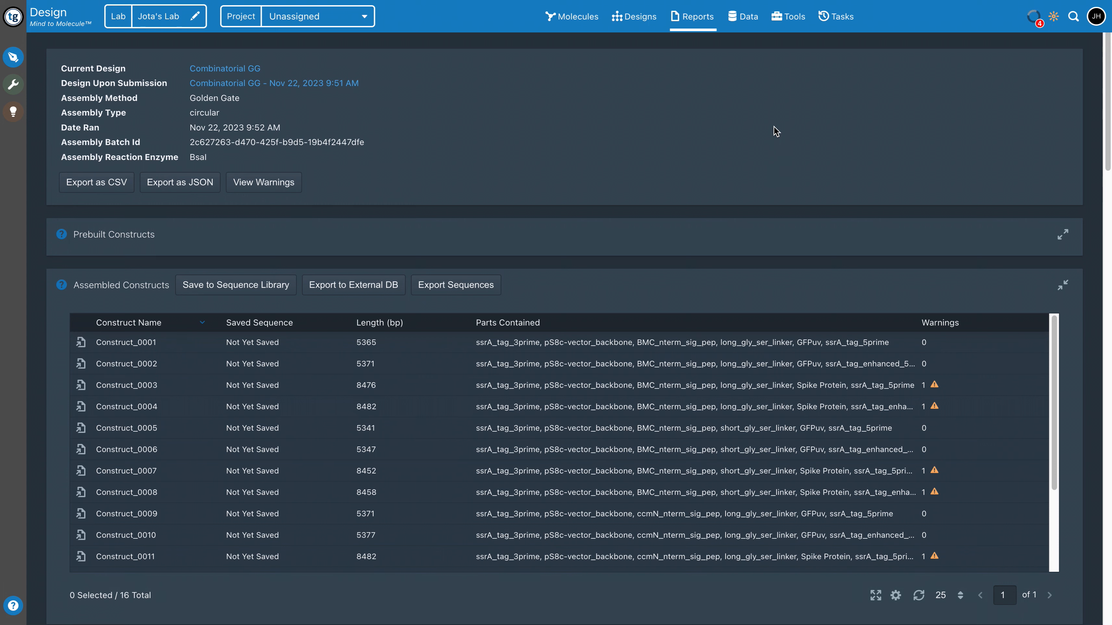
Launch the Create Design From Partition Tool from the tool library
left_click(777, 18)
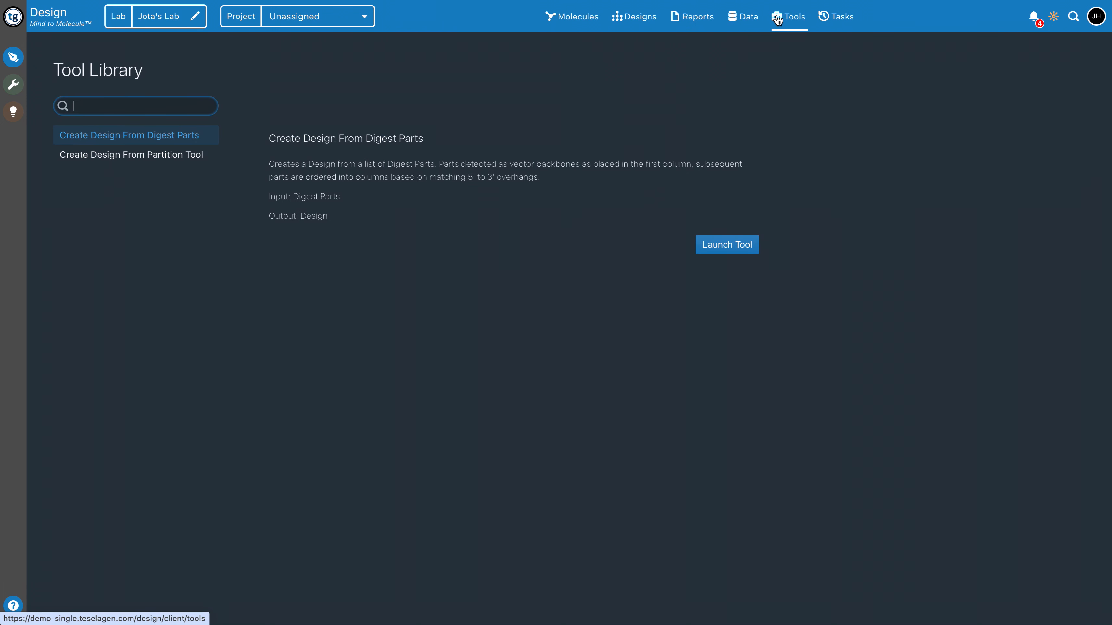
left_click(190, 158)
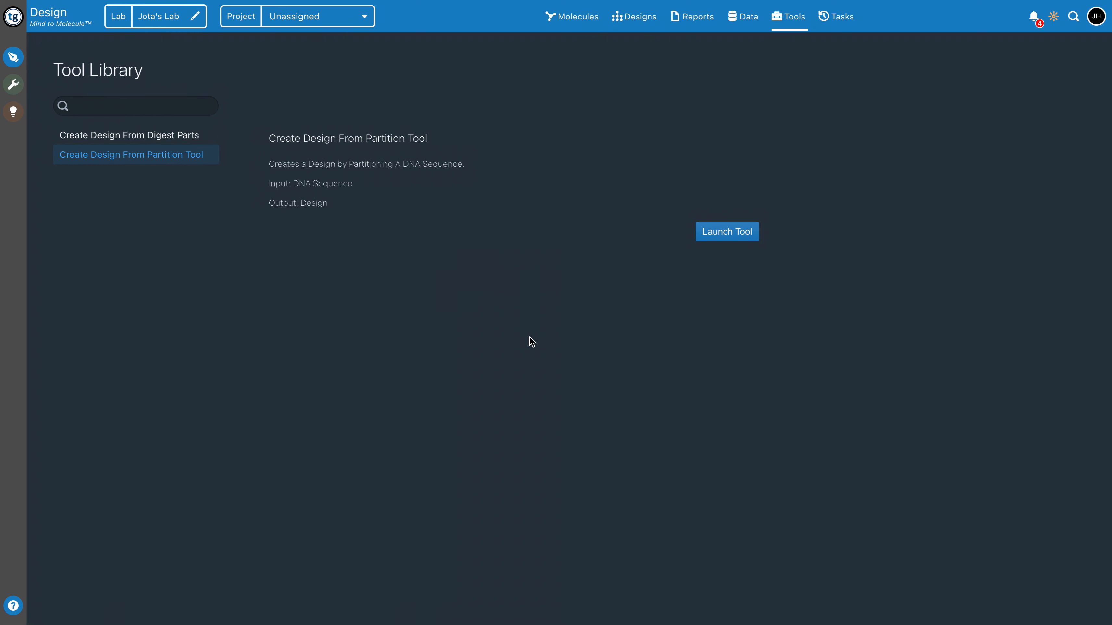
left_click(748, 237)
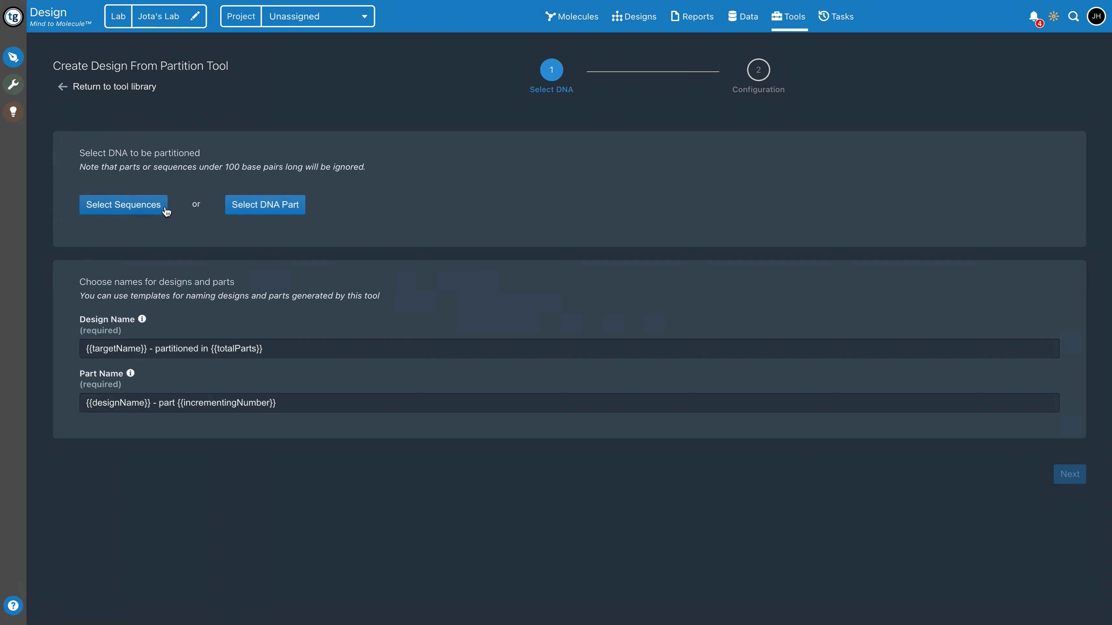
Choose combinatorial_example_8 as the sequence to partition and highlight the design name template
left_click(154, 213)
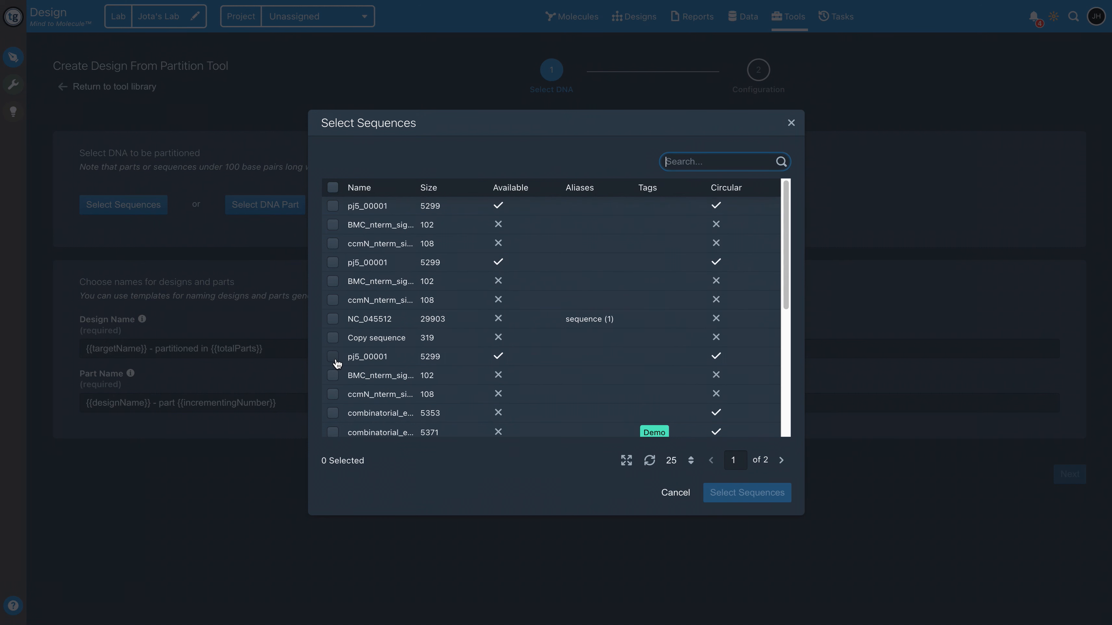
left_click(333, 416)
left_click(773, 498)
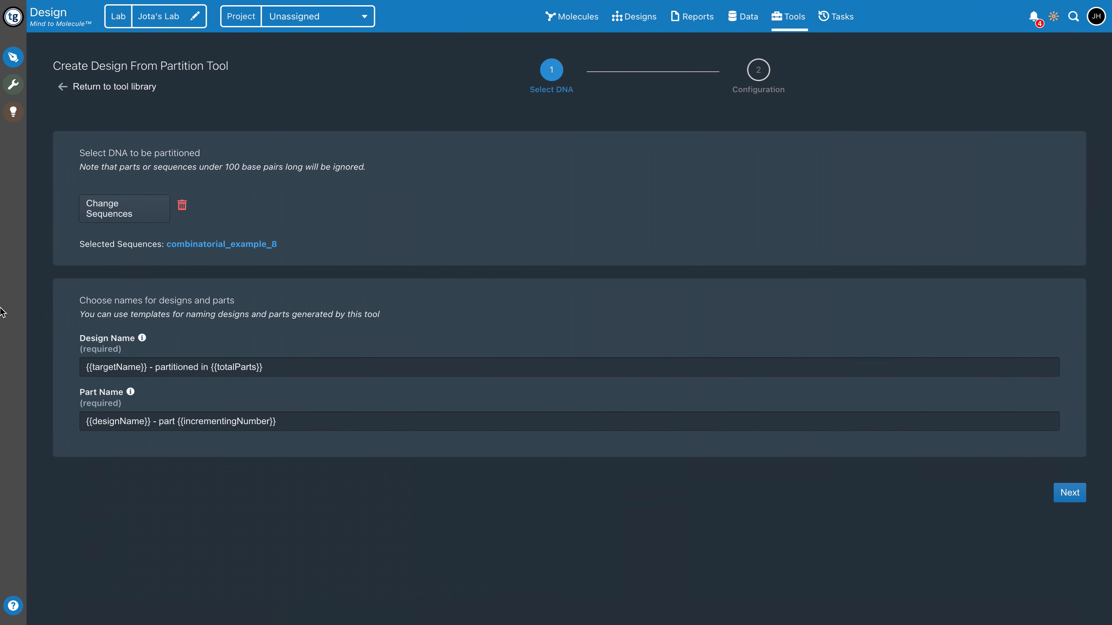
left_click_drag(89, 365, 328, 379)
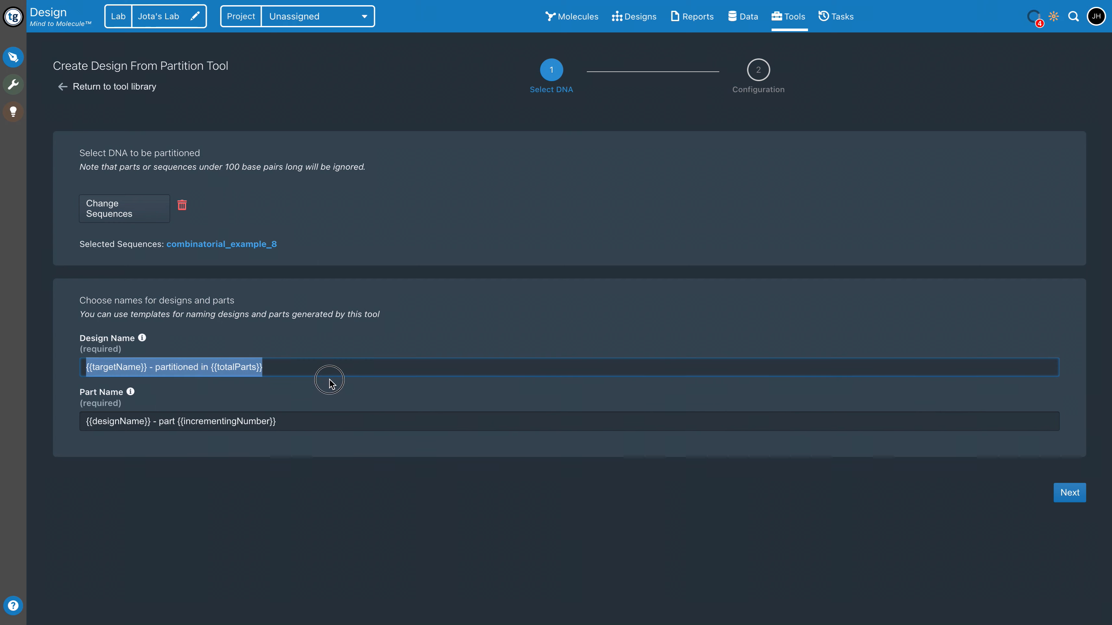
Proceed to the partitioning configuration with the default name templates and keep Flanking homology (eg: Gibson/SLIC/CPEC) as the assembly strategy
left_click(227, 392)
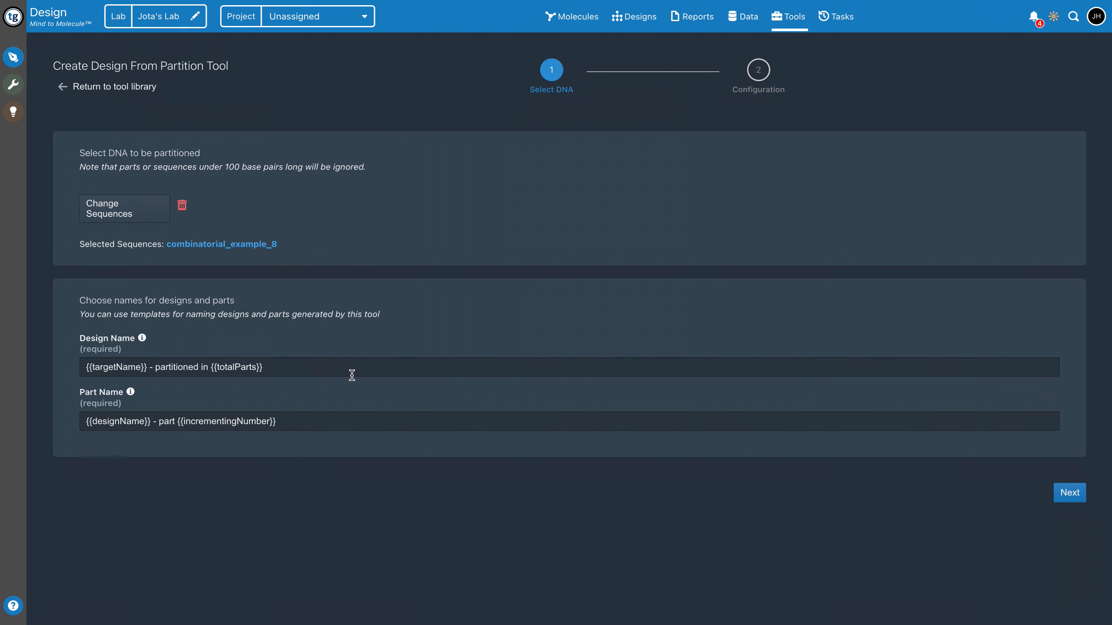
left_click(1075, 502)
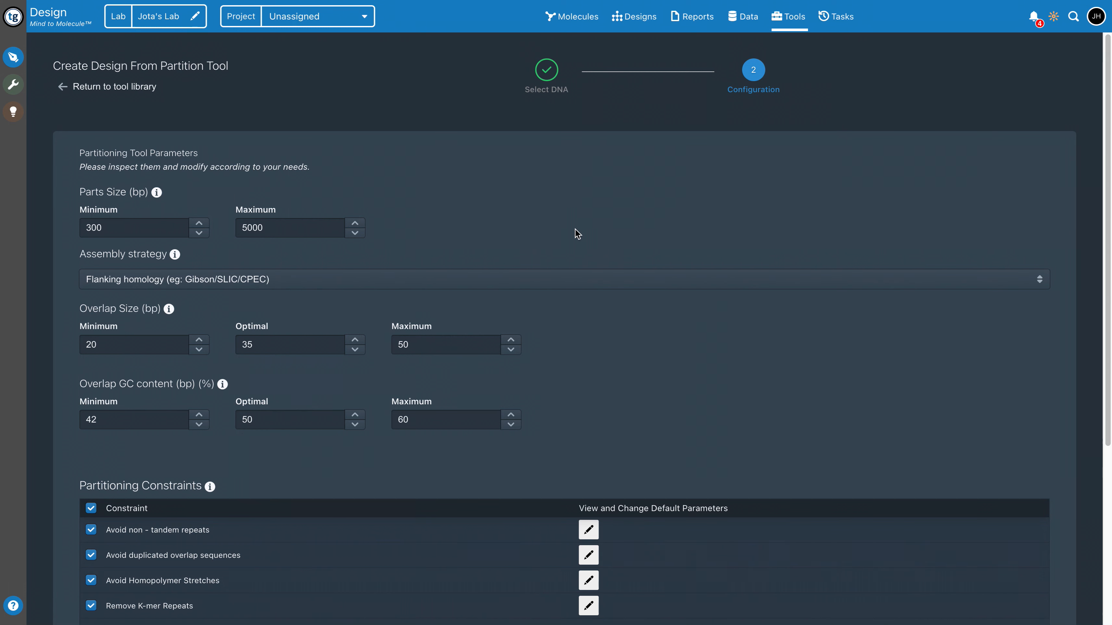
left_click_drag(86, 253, 175, 262)
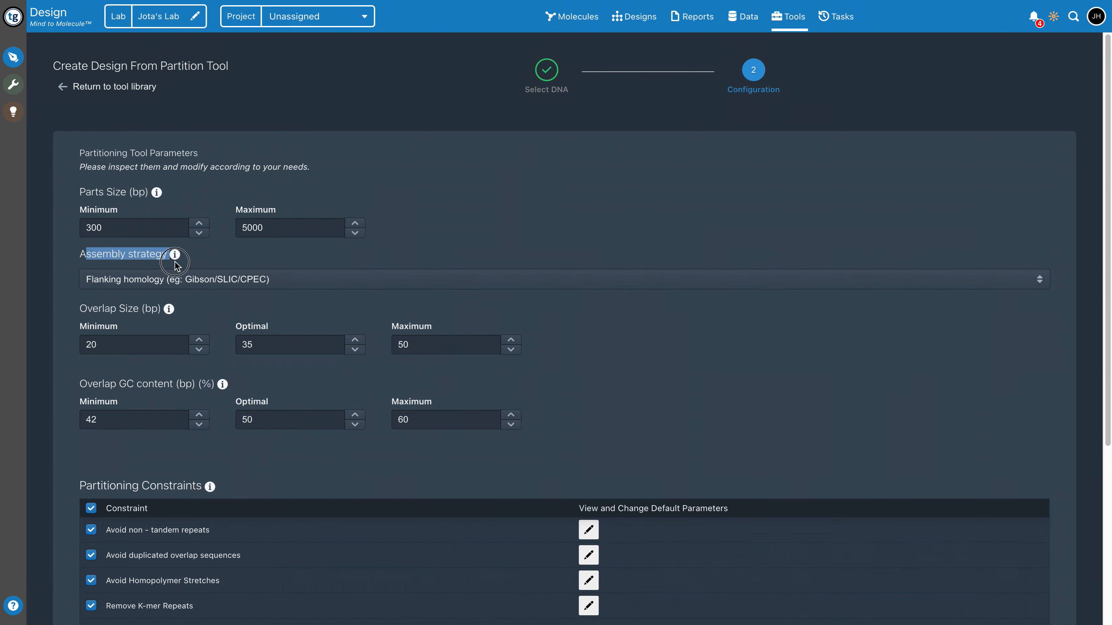
left_click(316, 279)
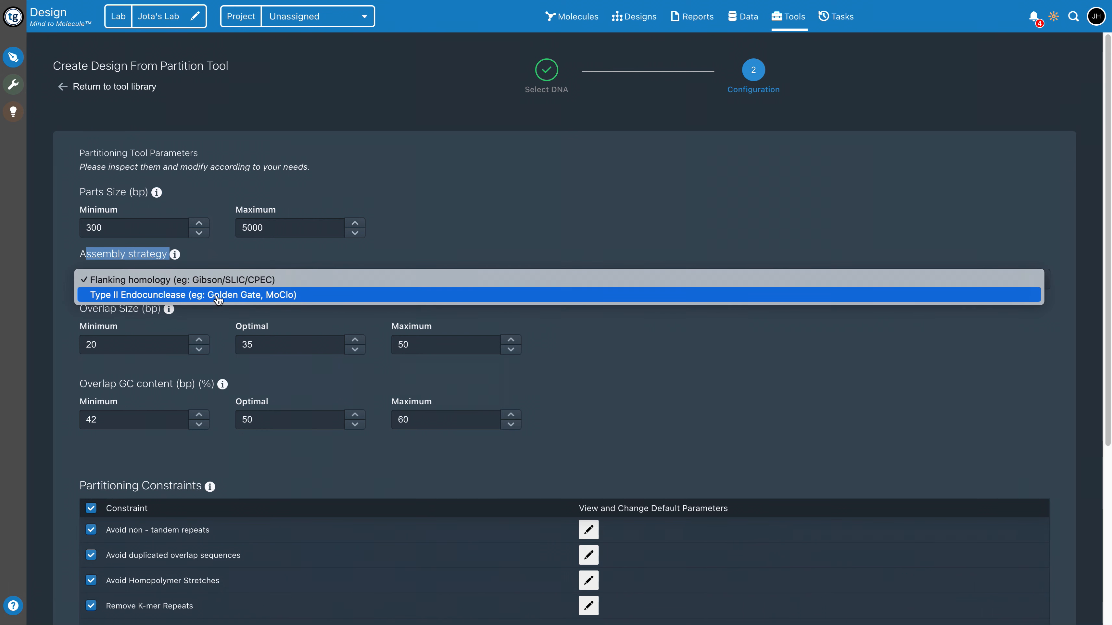
left_click(282, 285)
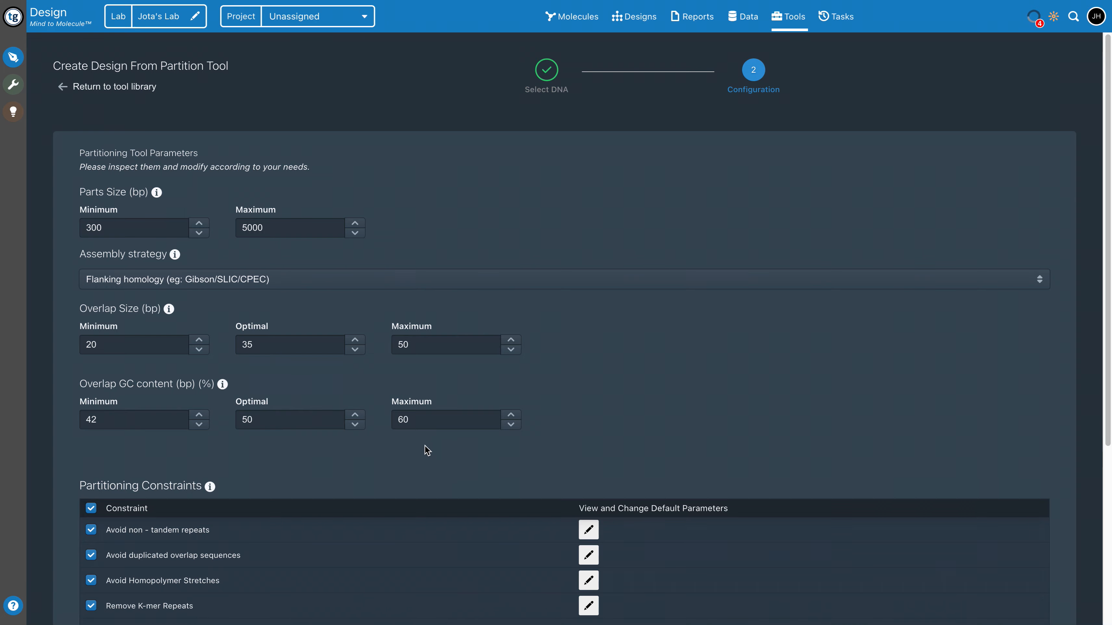
Enable the use of inventory parts with a minimum match length of 100 and submit the partition tool run
scroll(402, 456, "down", 5)
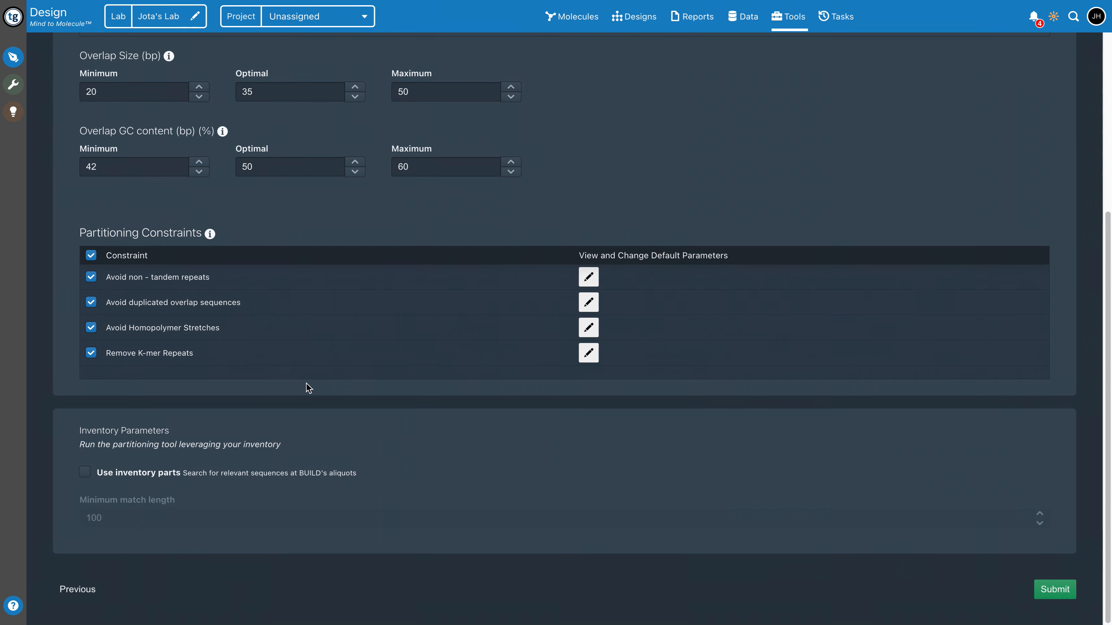
left_click(91, 479)
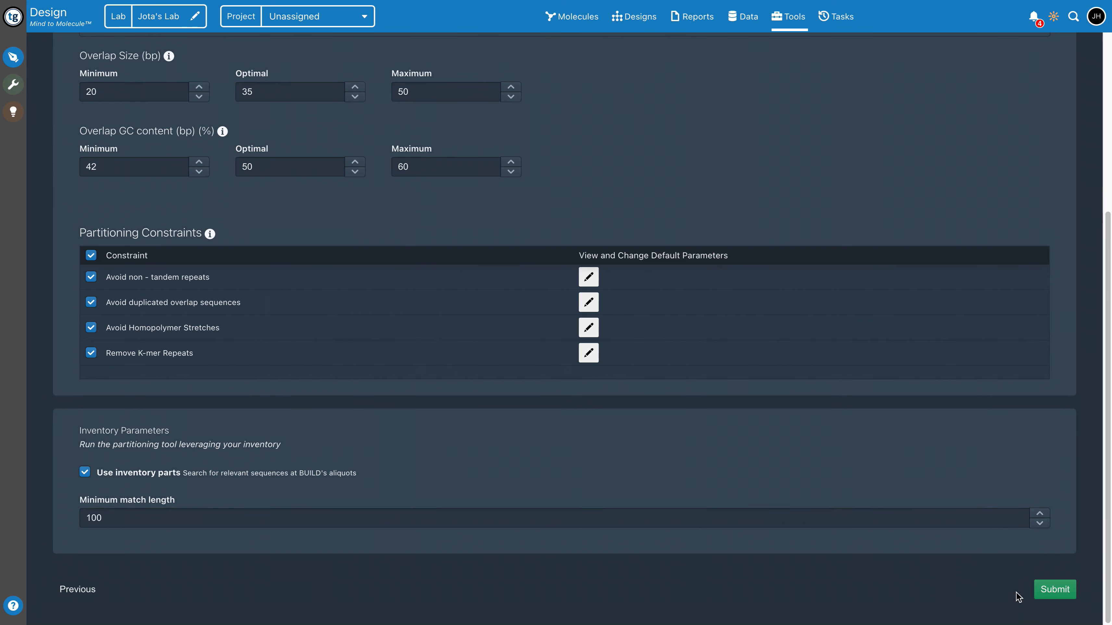
left_click(1056, 592)
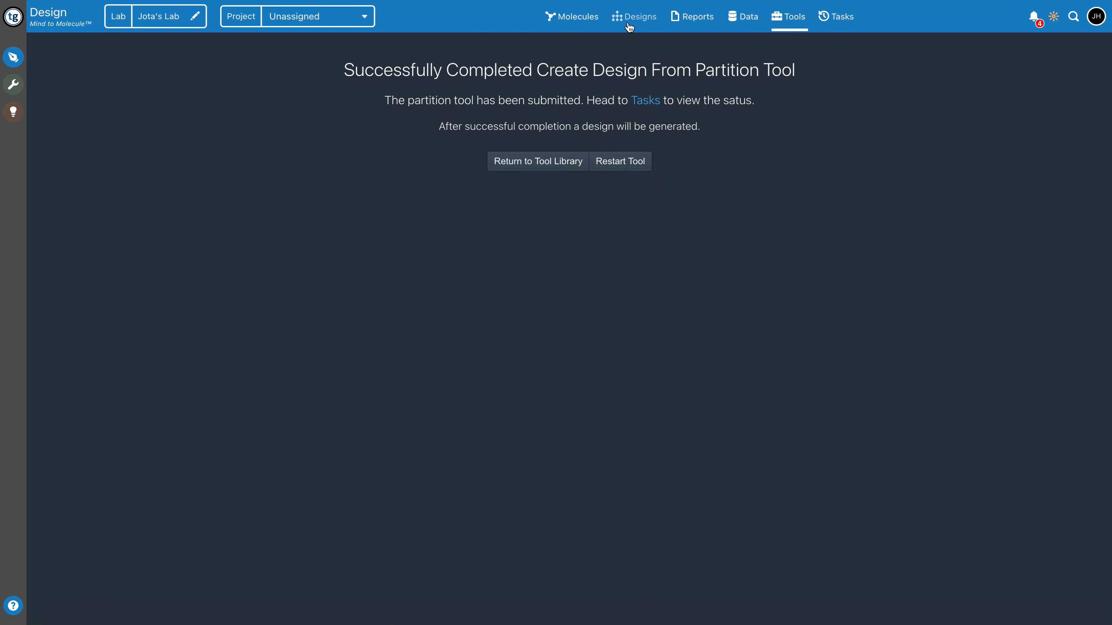
Open the design "pj5_00001 - partitioned in 3" from the list of designs and submit it for assembly
left_click(637, 21)
left_click(615, 44)
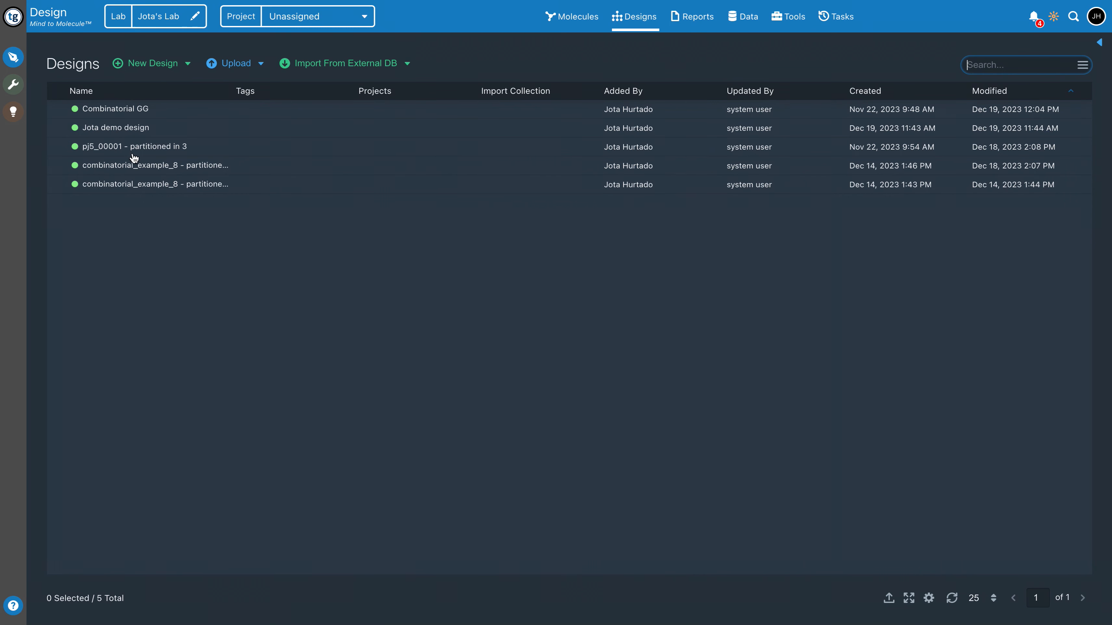
left_click(148, 152)
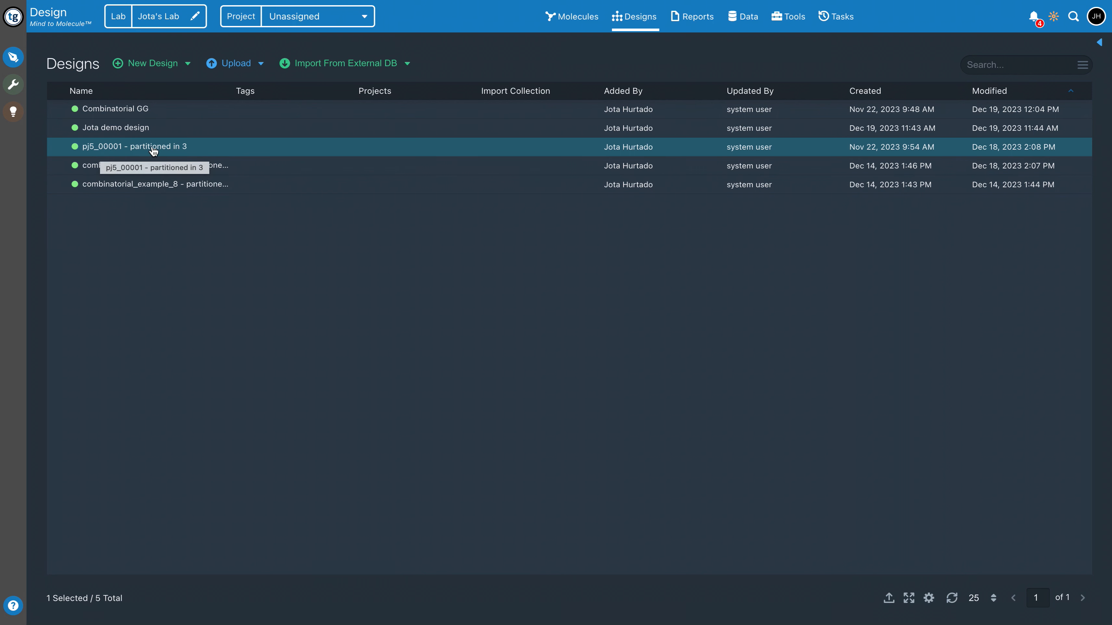
left_click(169, 151)
double_click(168, 146)
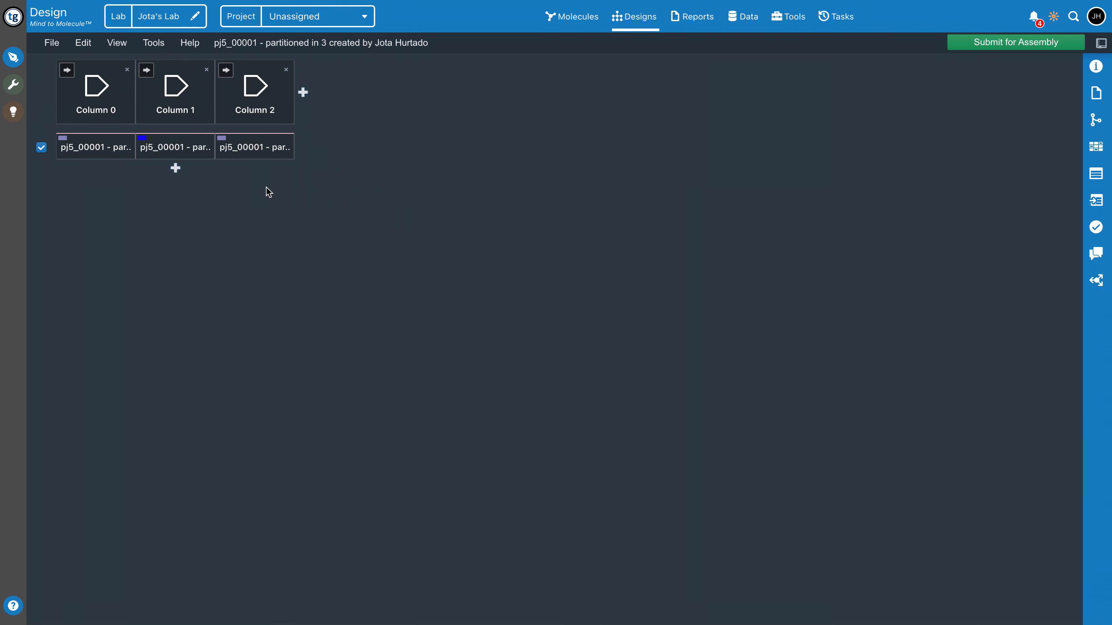
left_click(1013, 52)
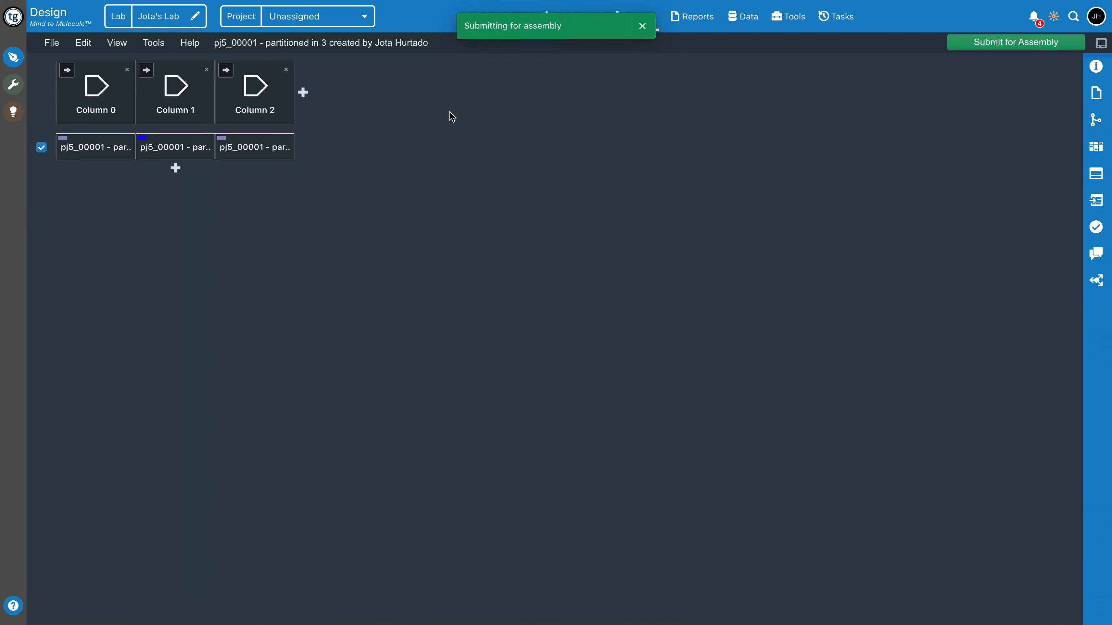
Examine the oligos, synthon sequences, PCRs and assembly pieces in the "pj5_00001 - partitioned in 3" assembly report, and return to the Design home page
left_click(689, 21)
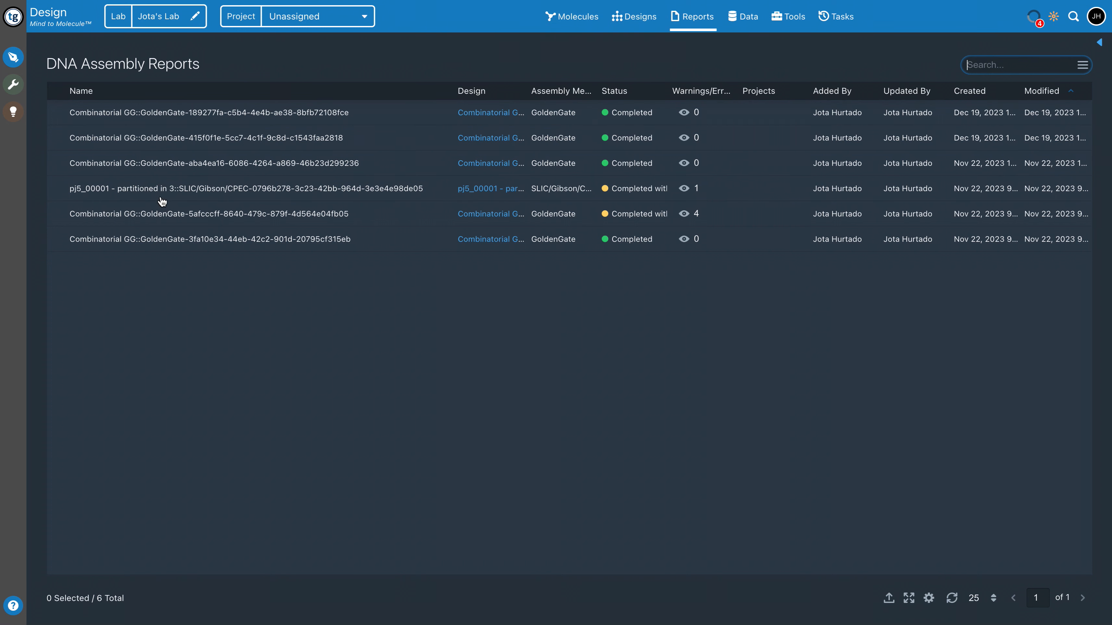
double_click(142, 192)
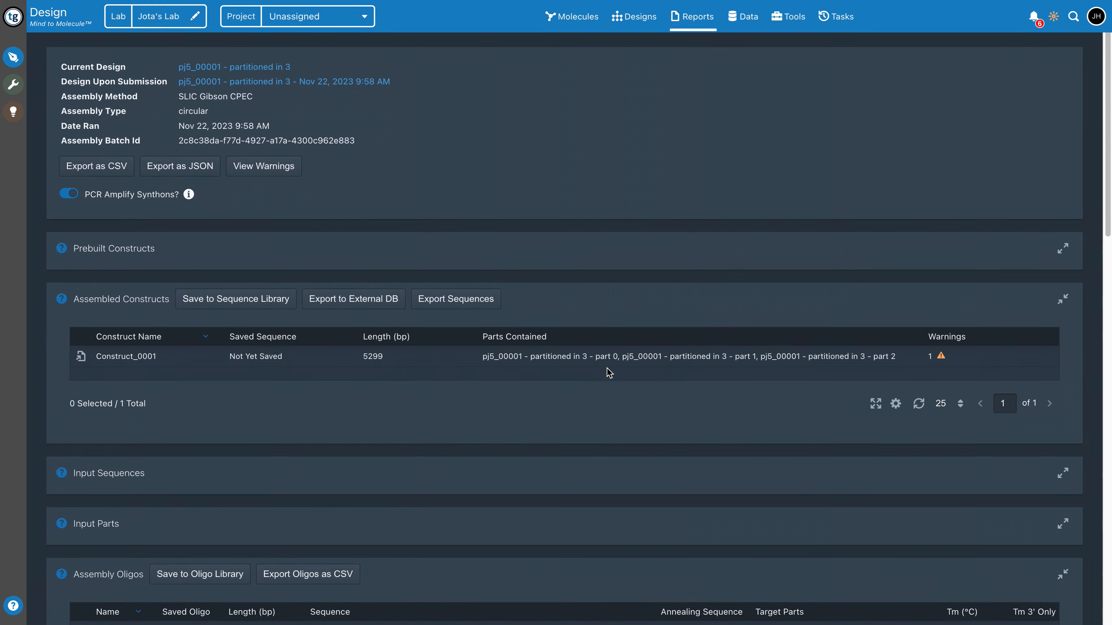
scroll(608, 372, "down", 10)
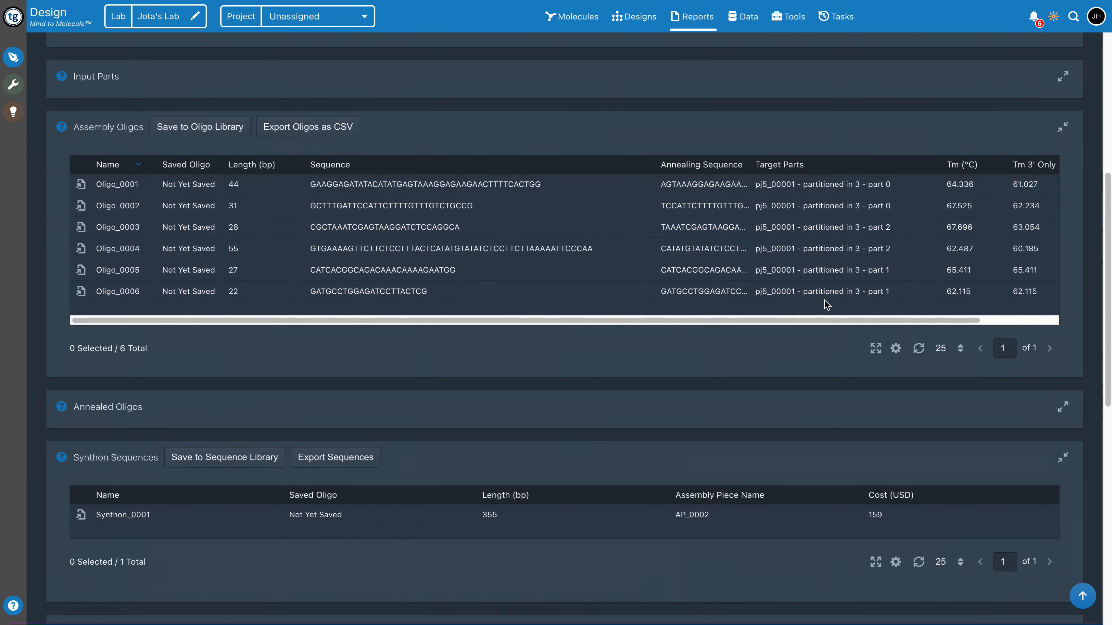
scroll(826, 305, "down", 1)
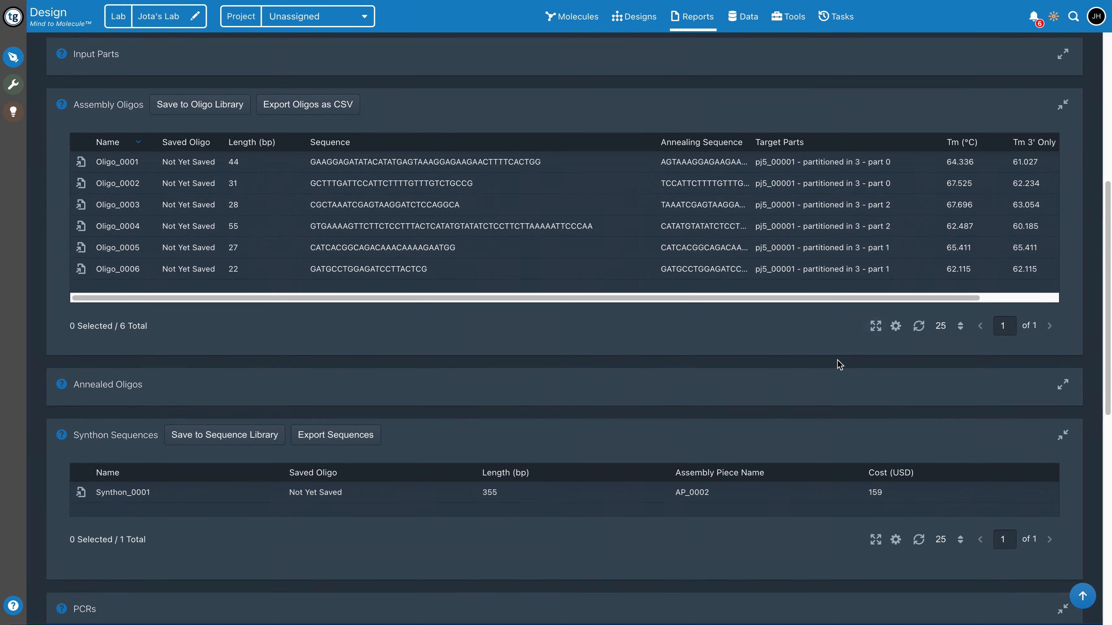
scroll(839, 364, "down", 9)
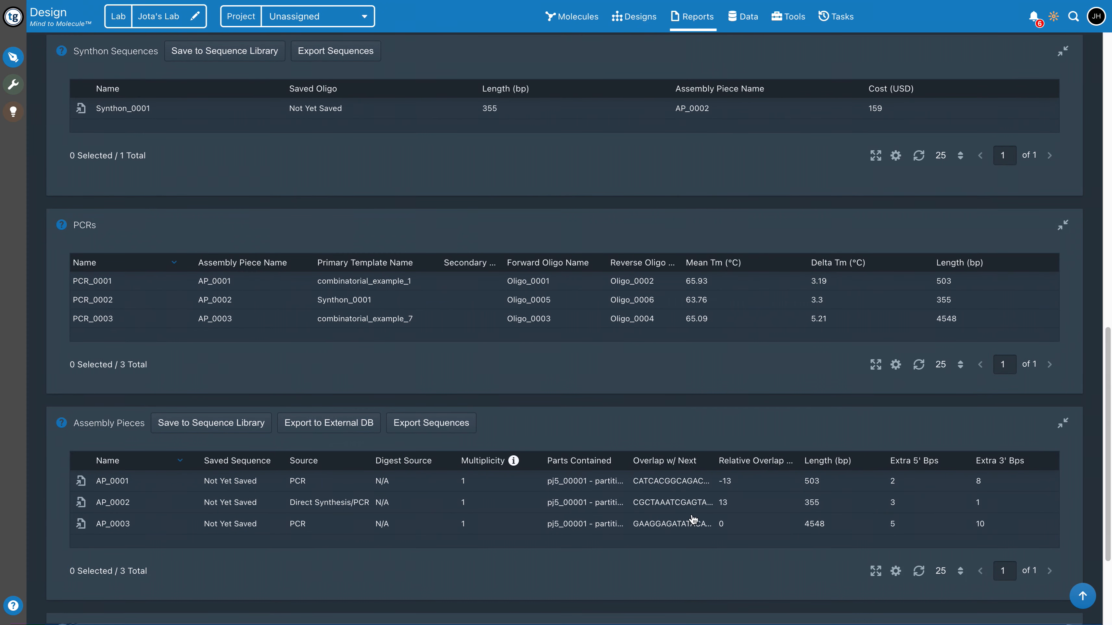
scroll(706, 361, "down", 1)
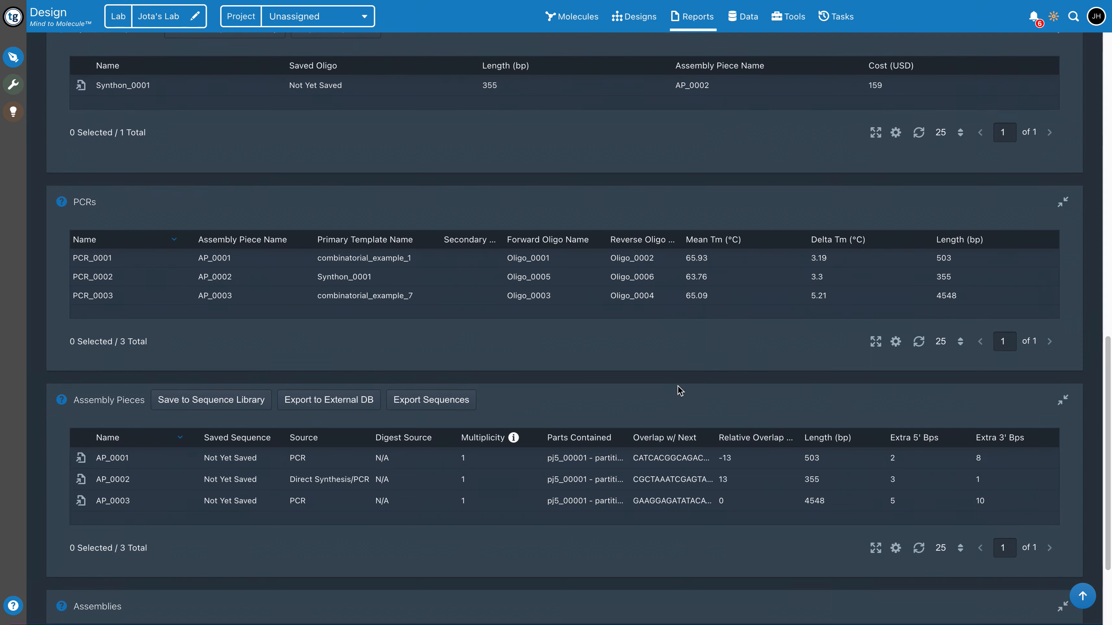
scroll(692, 387, "down", 1)
scroll(675, 369, "up", 9)
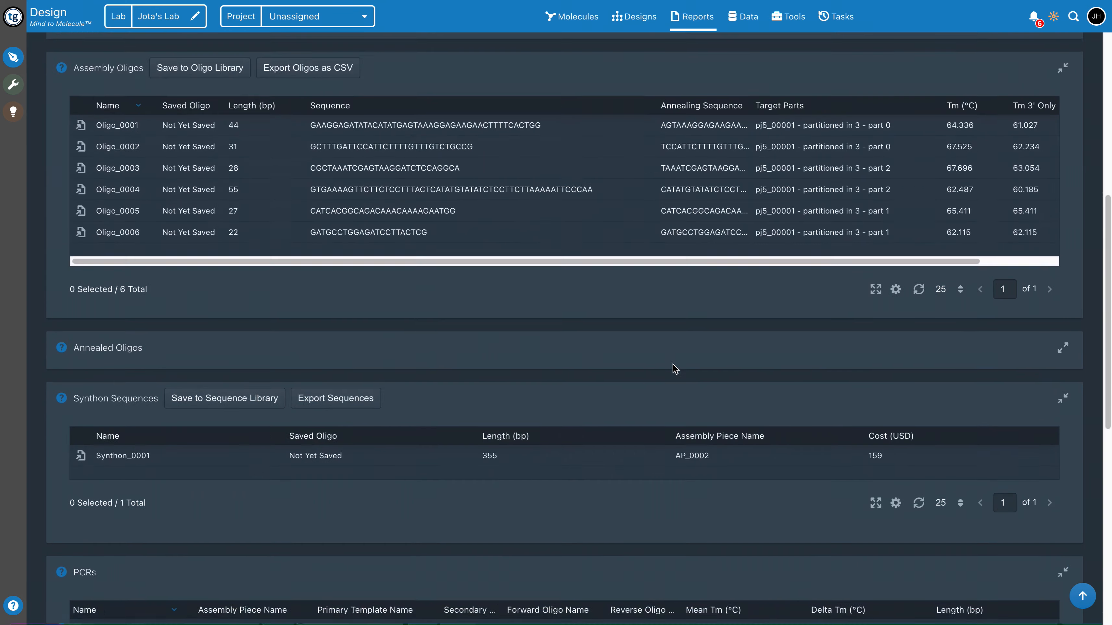
scroll(529, 184, "up", 6)
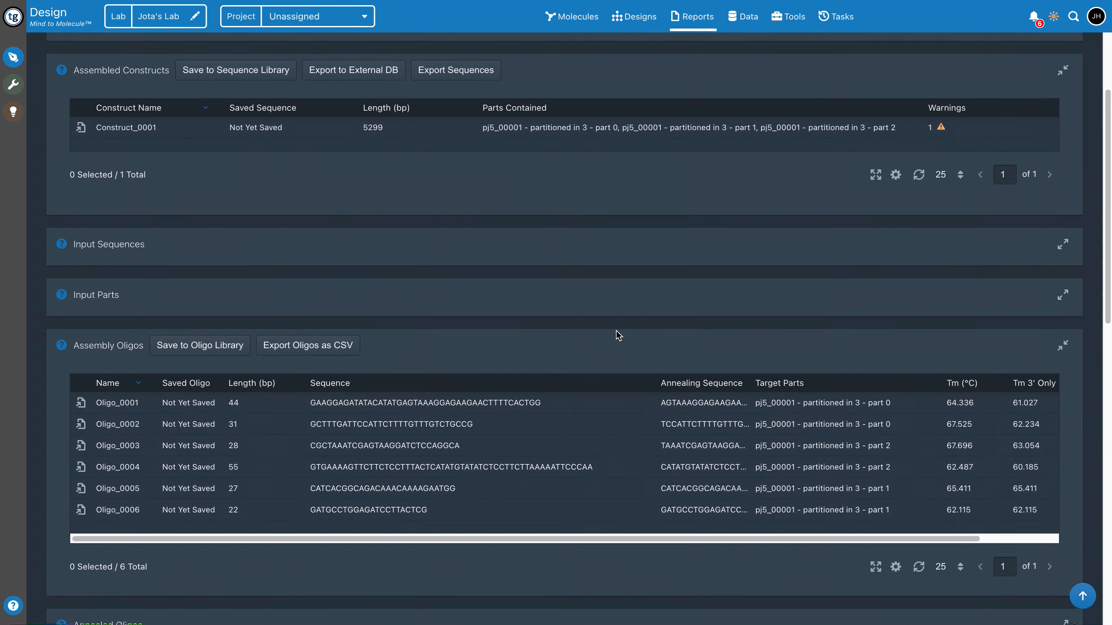
scroll(616, 302, "down", 18)
scroll(615, 327, "up", 14)
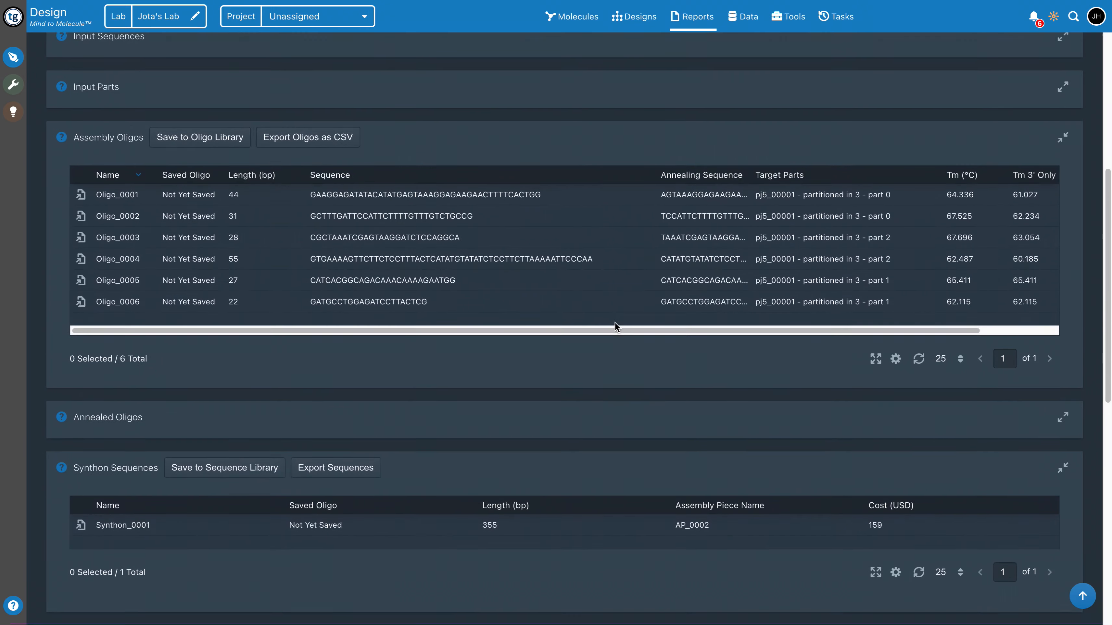
scroll(614, 324, "up", 10)
left_click(55, 17)
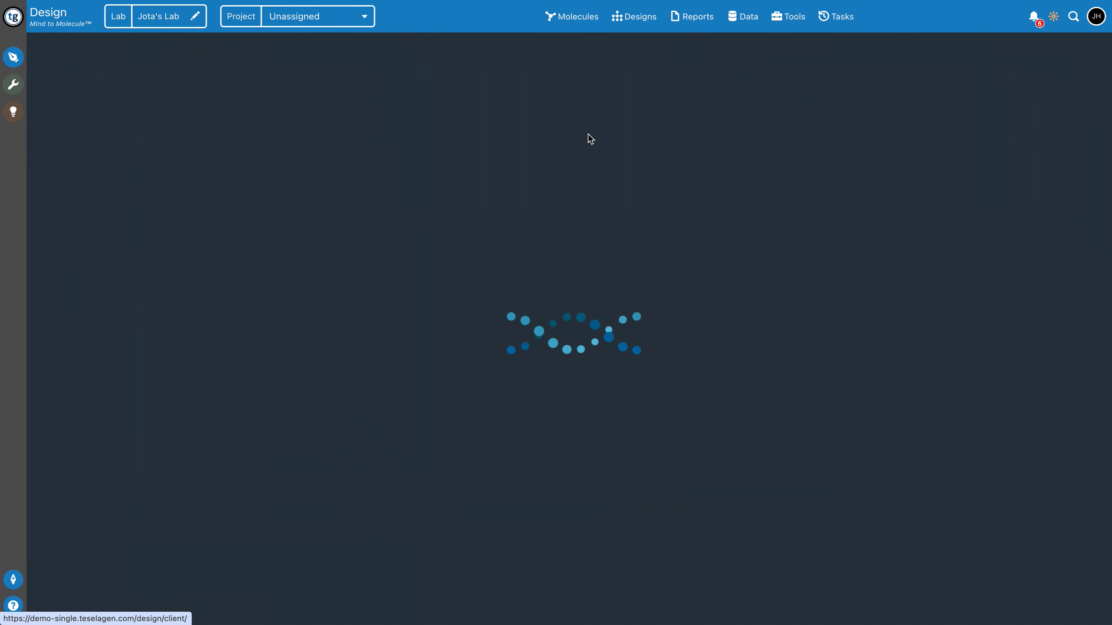